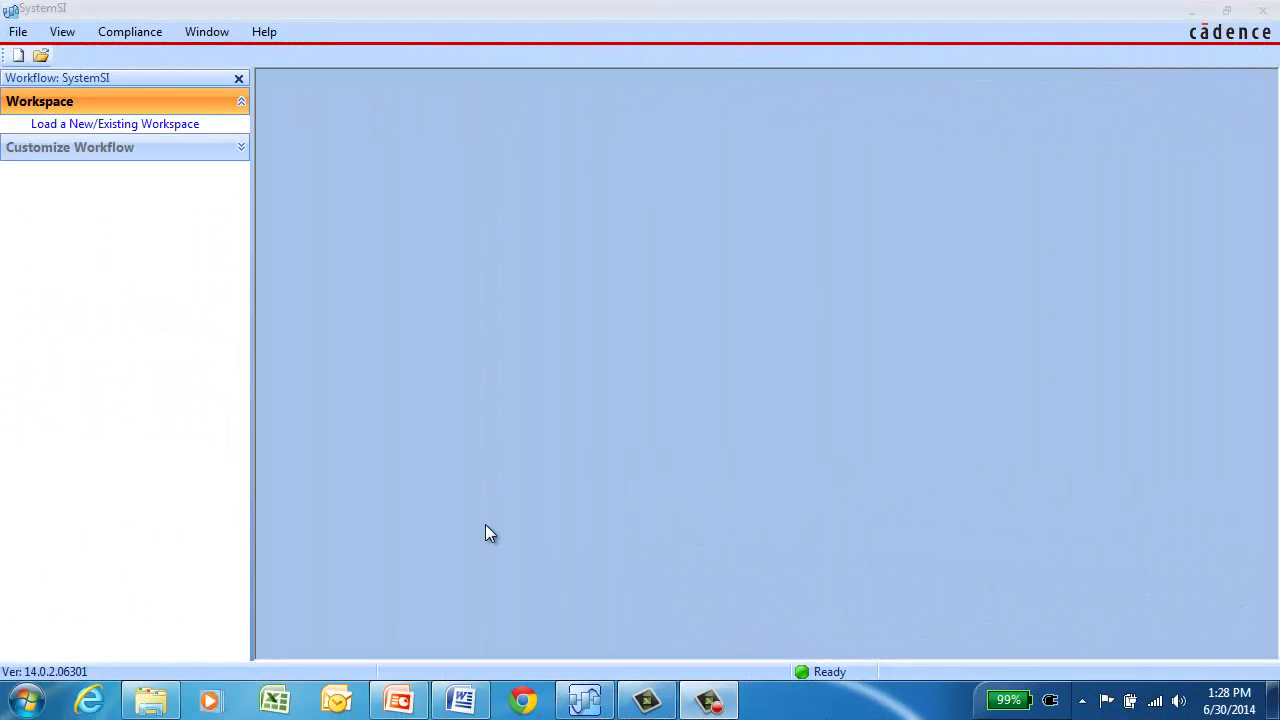
Step: Start a new workspace using the Testbench module
click(18, 56)
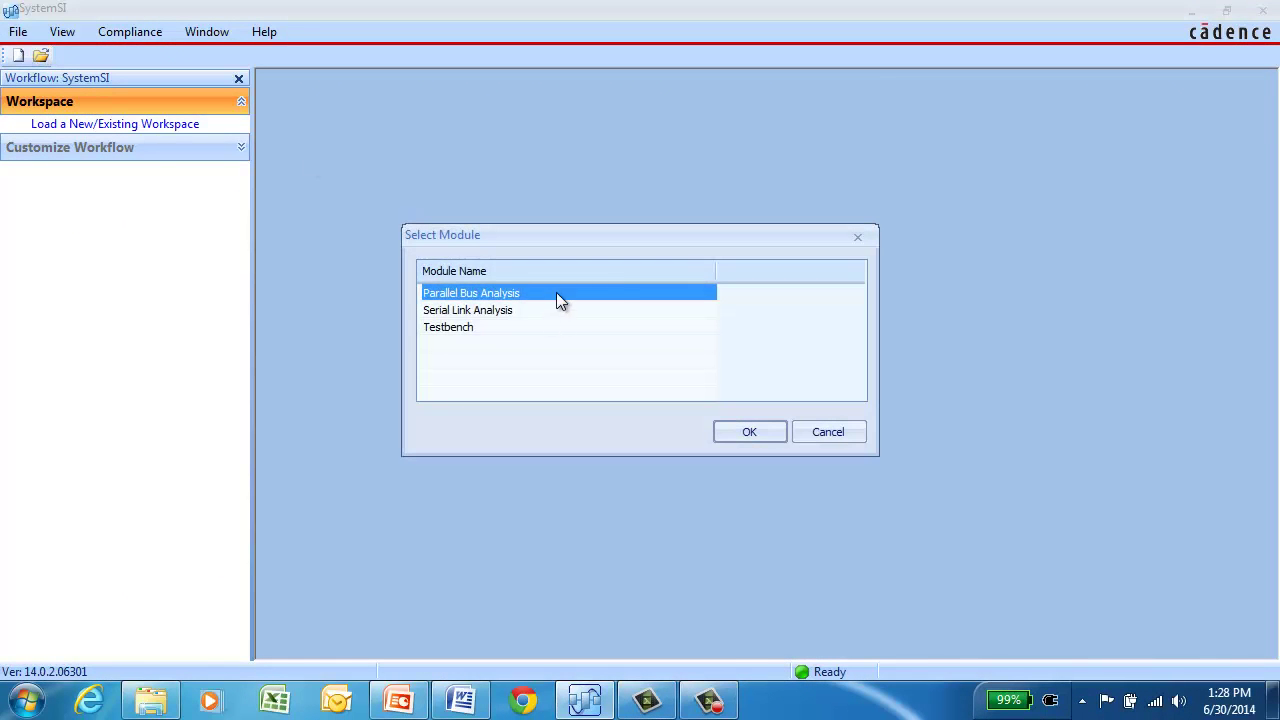
click(557, 311)
click(533, 327)
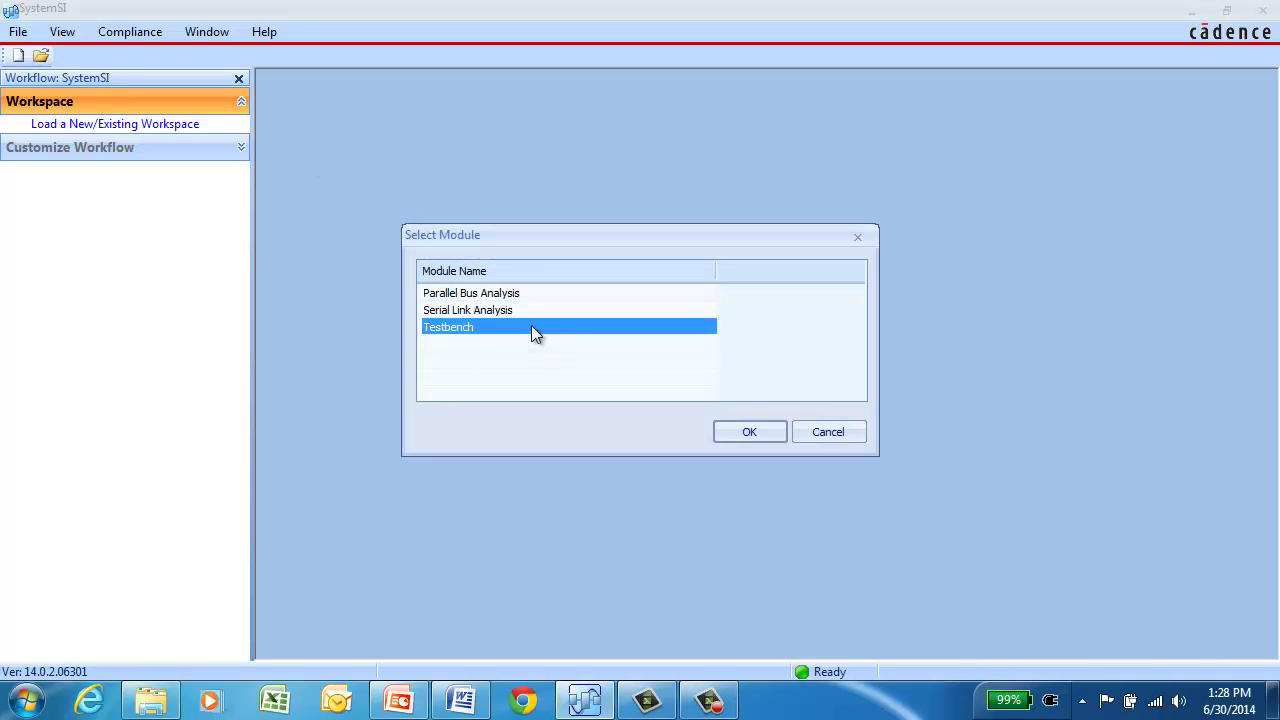
click(748, 434)
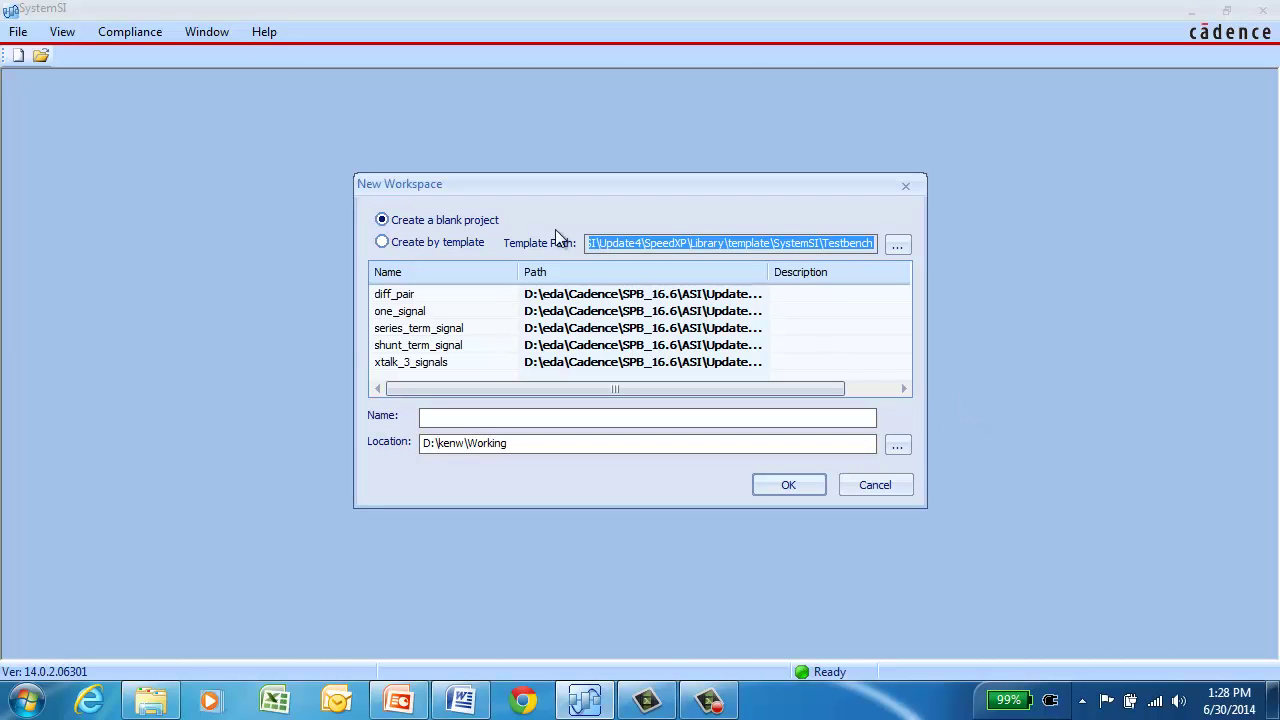
Step: Create it from the shunt_term_signal template named tb_test, overwriting the existing workspace
click(390, 246)
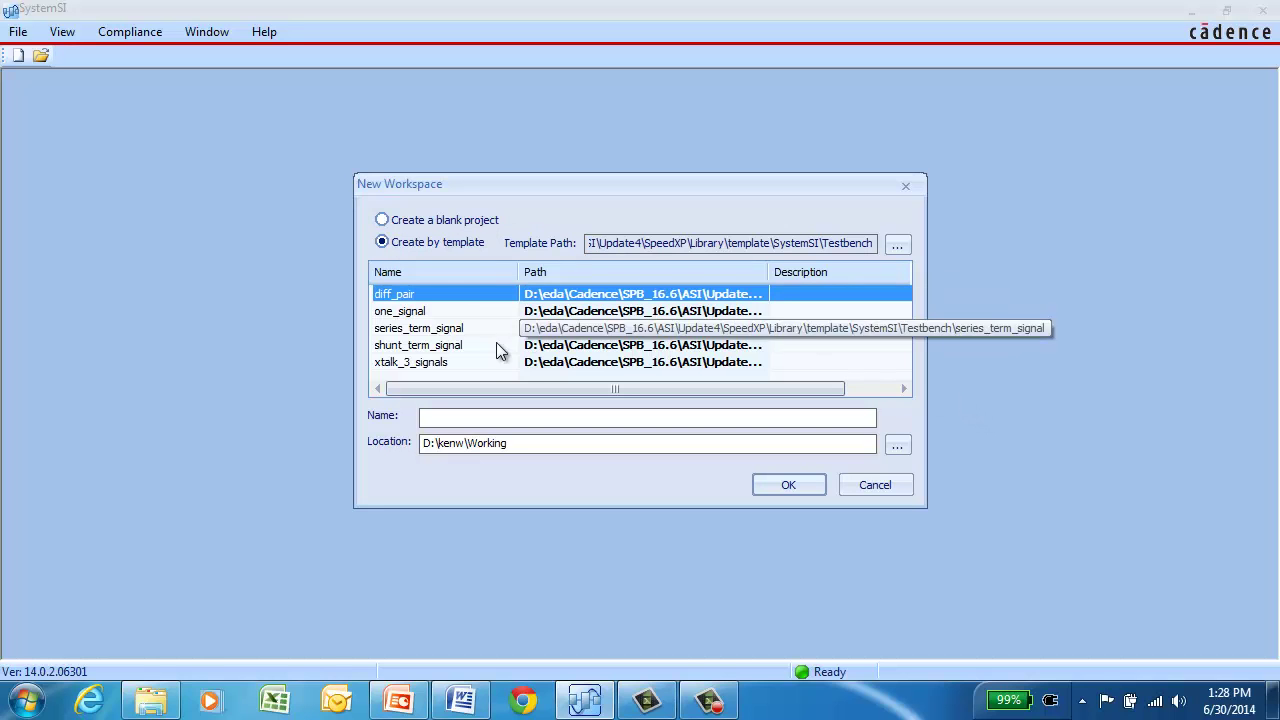
click(436, 346)
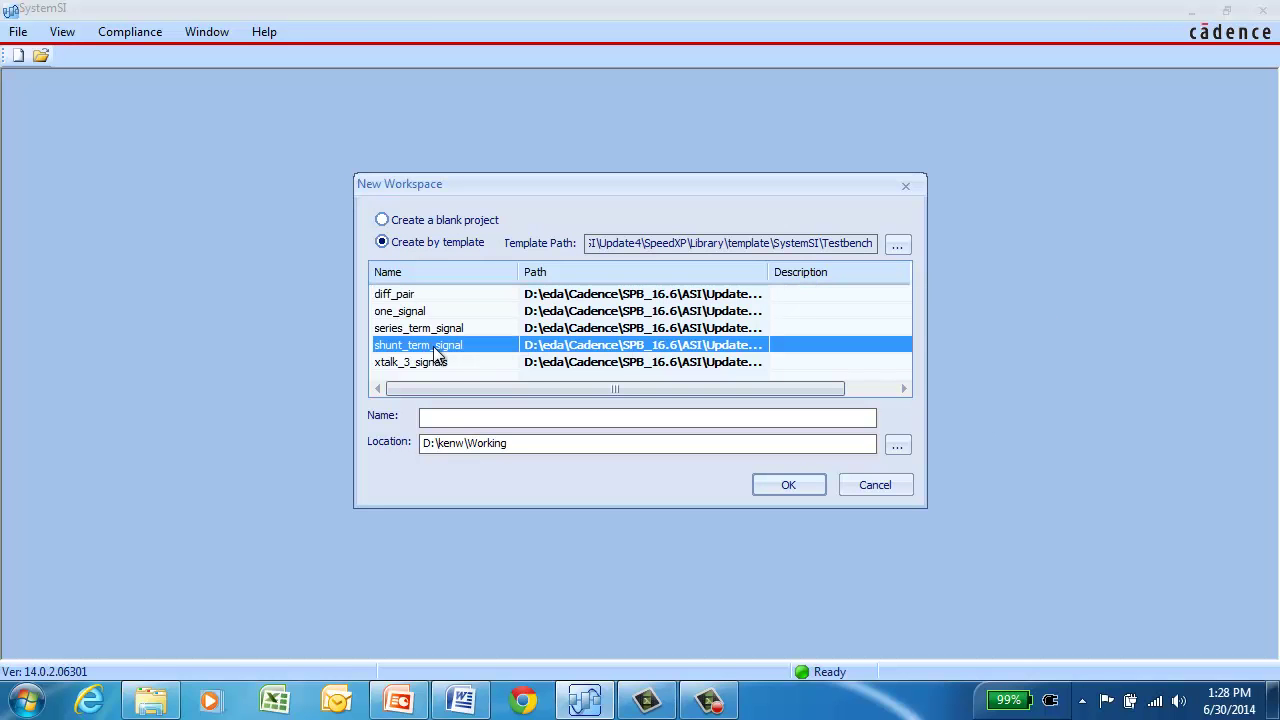
click(485, 416)
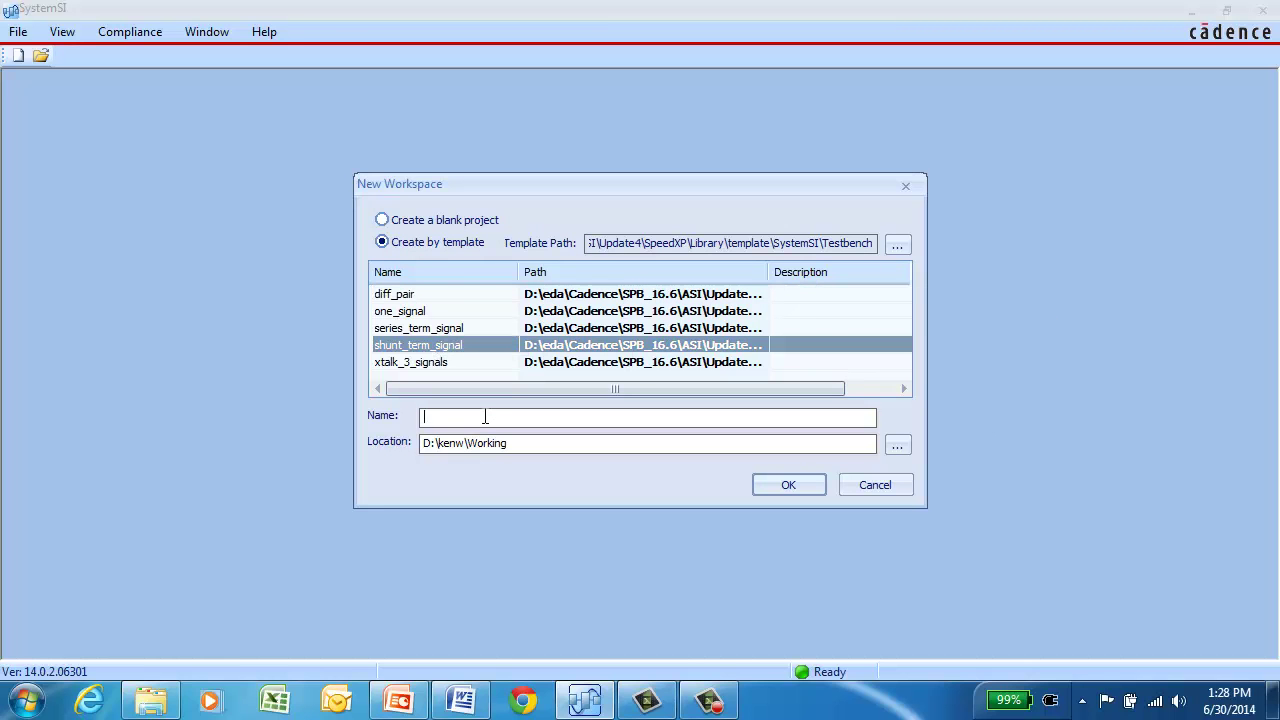
text(tb_test)
click(786, 487)
click(729, 392)
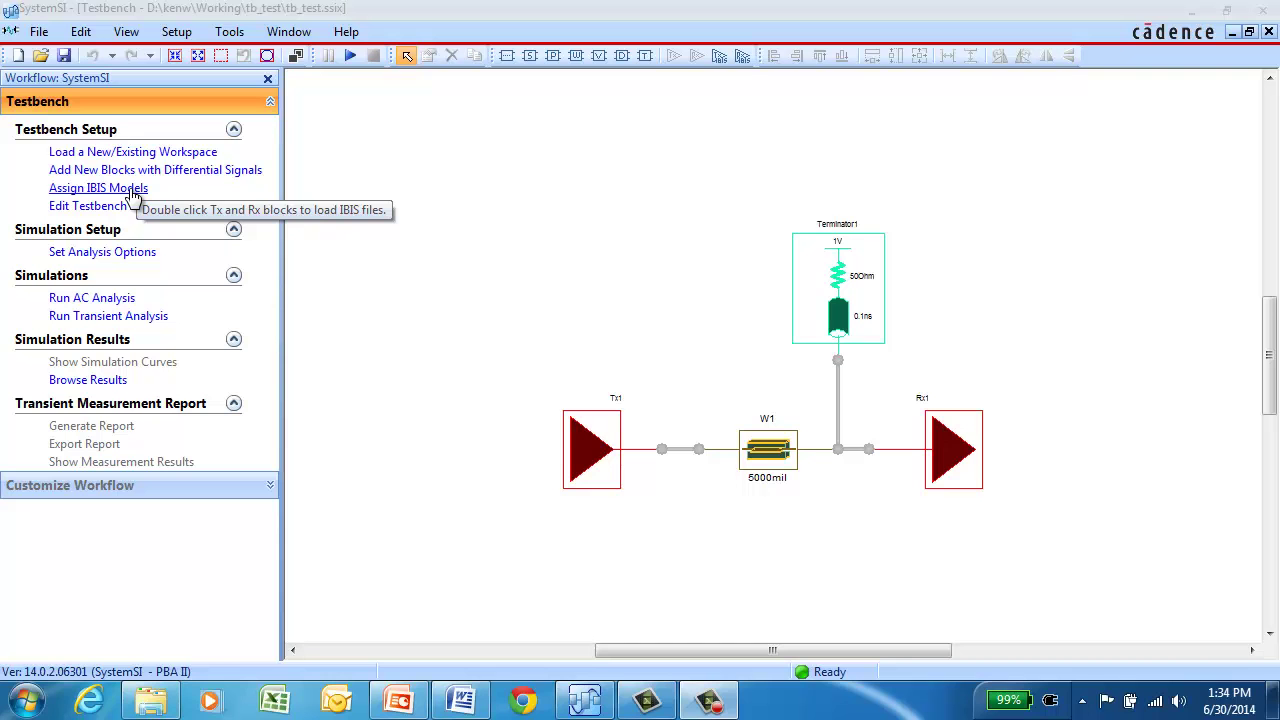
Step: Check the Assign IBIS Models guidance and dismiss the hint to double-click the Tx and Rx blocks
click(133, 195)
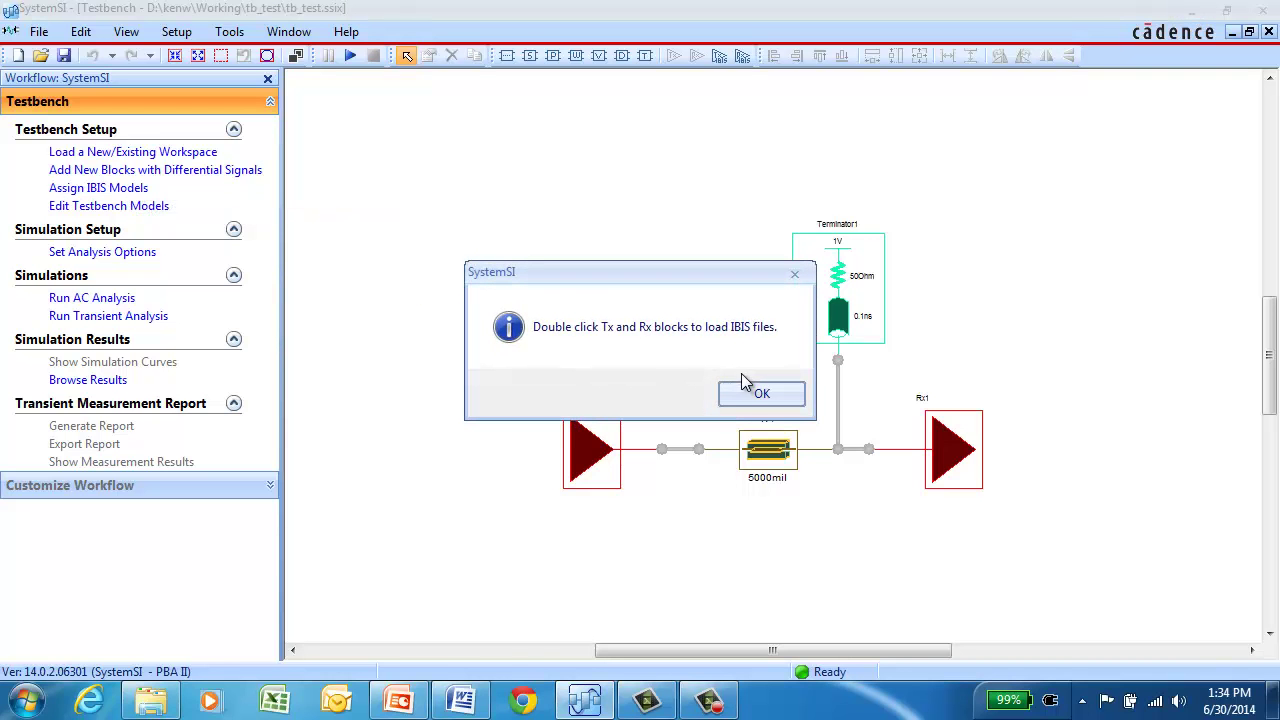
click(752, 395)
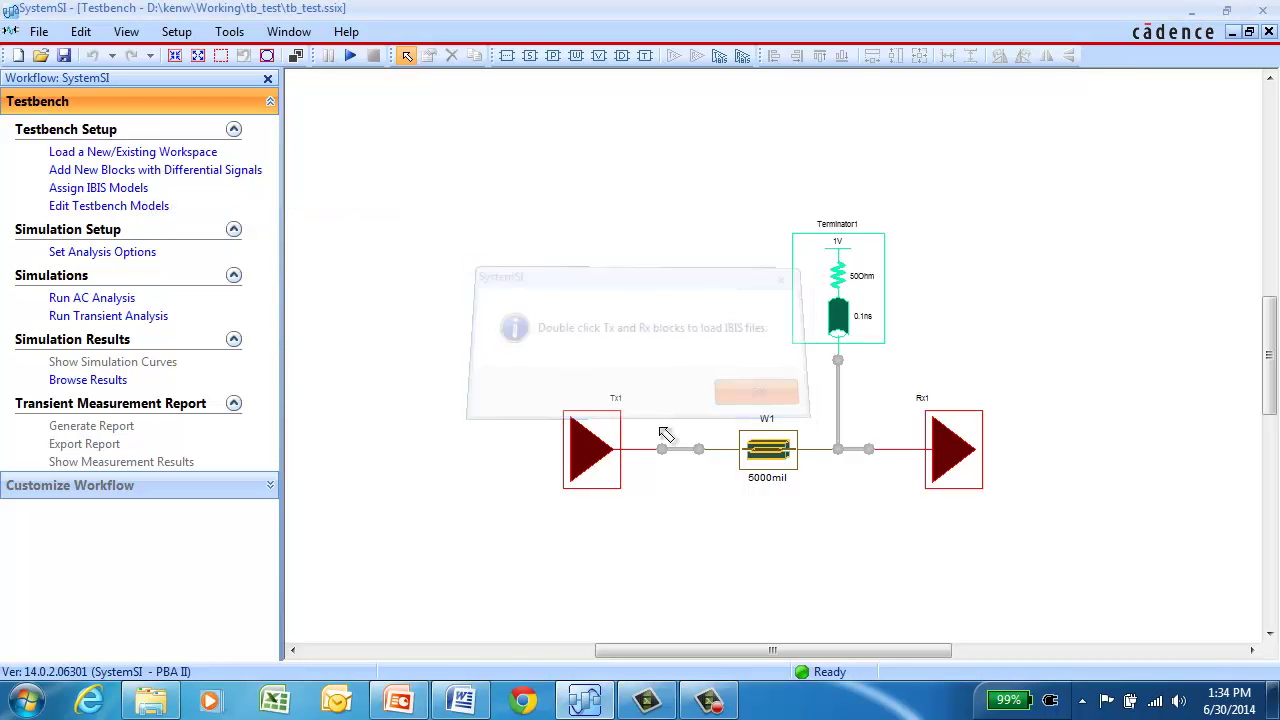
double_click(584, 446)
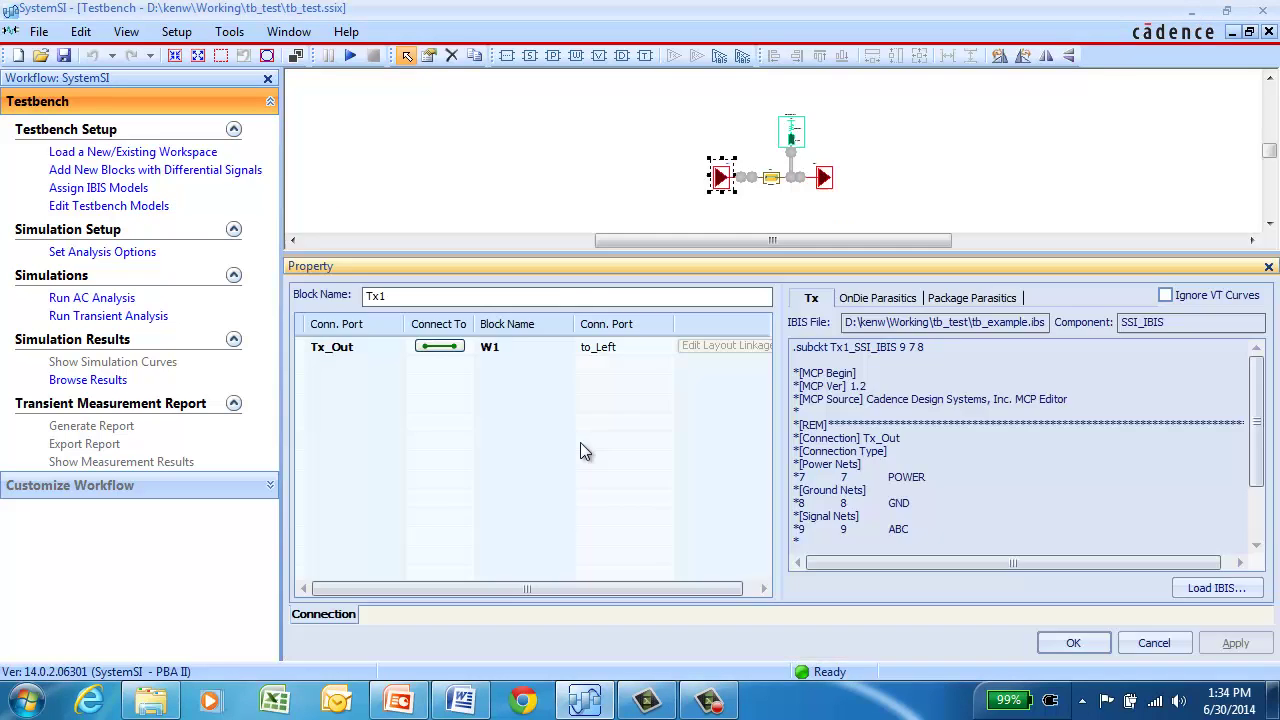
click(1200, 589)
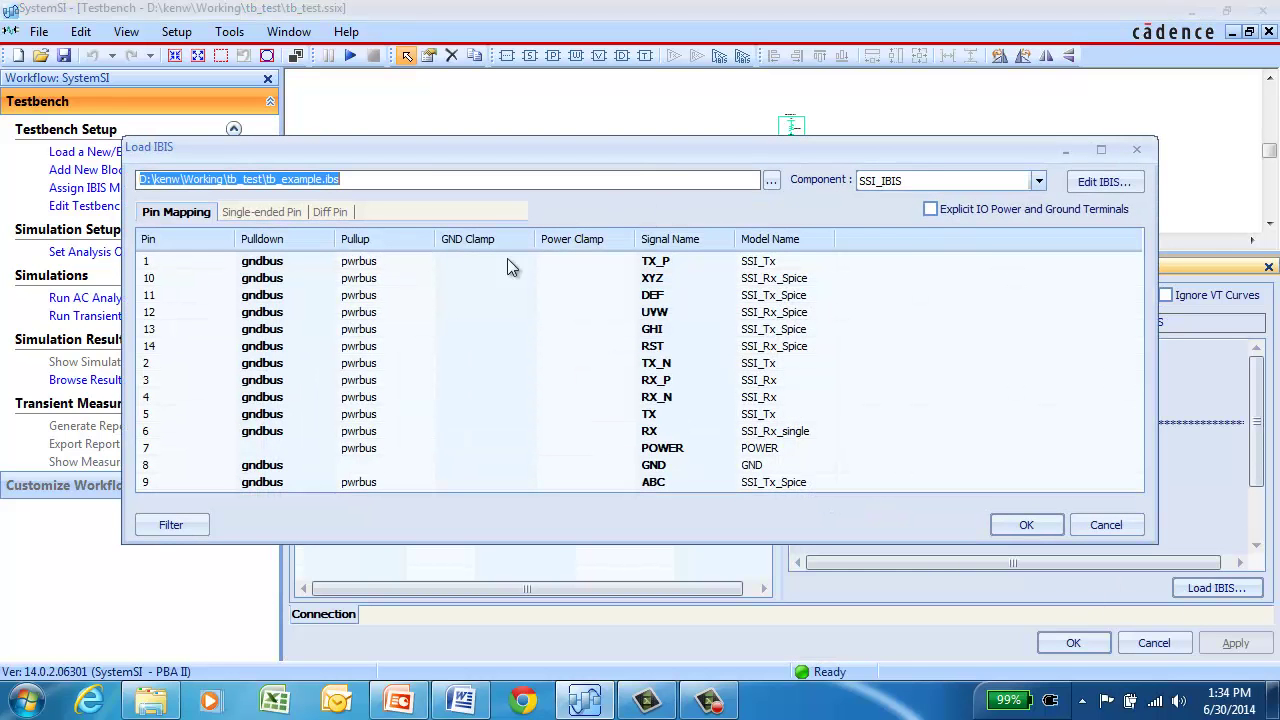
click(298, 212)
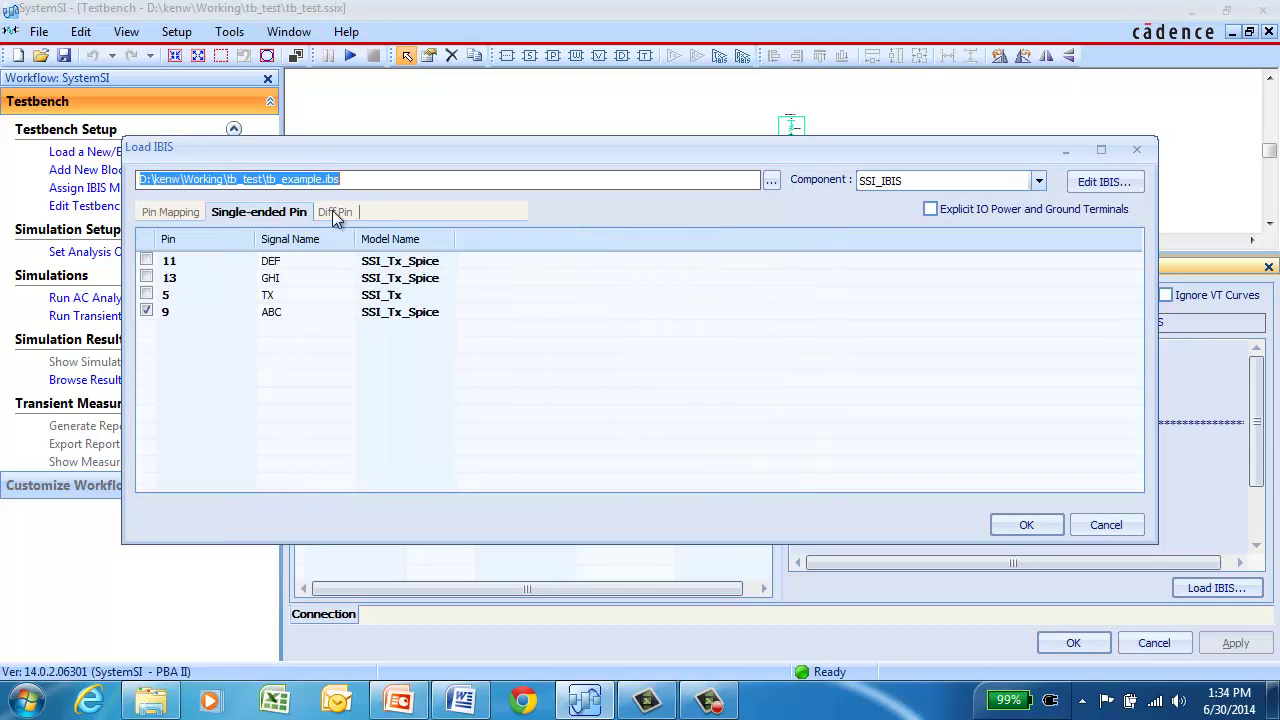
click(340, 213)
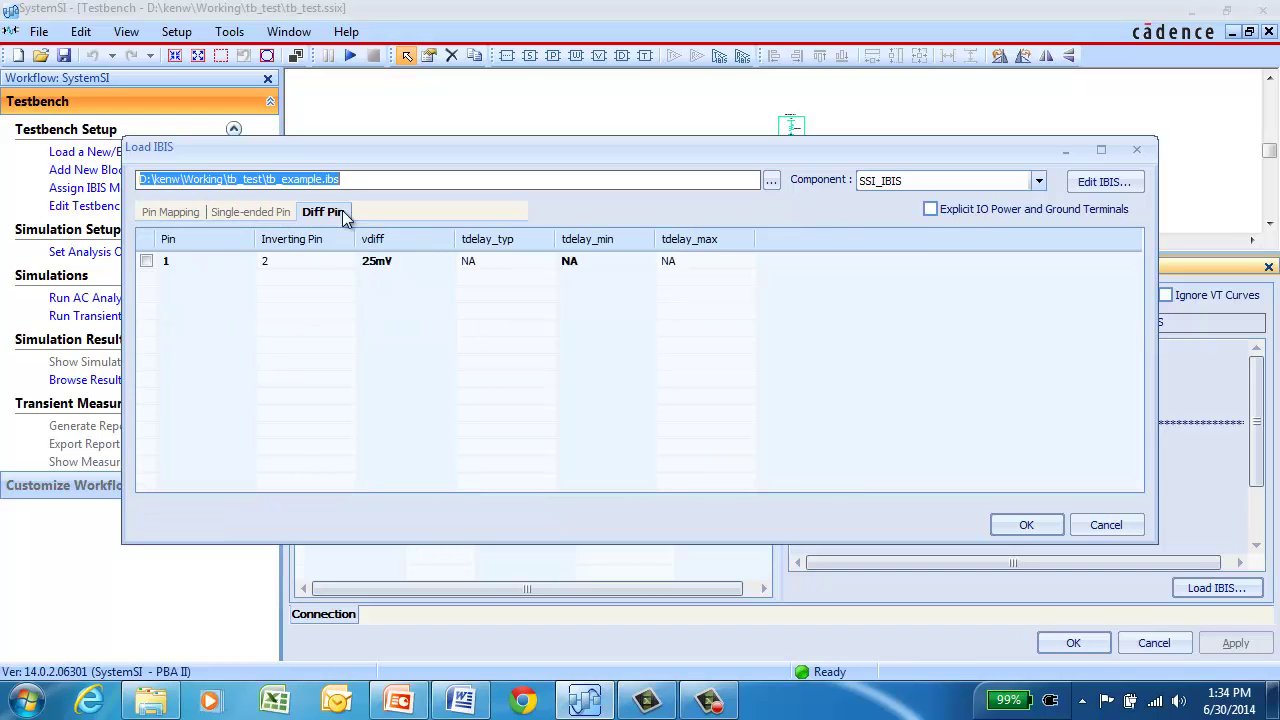
click(1092, 186)
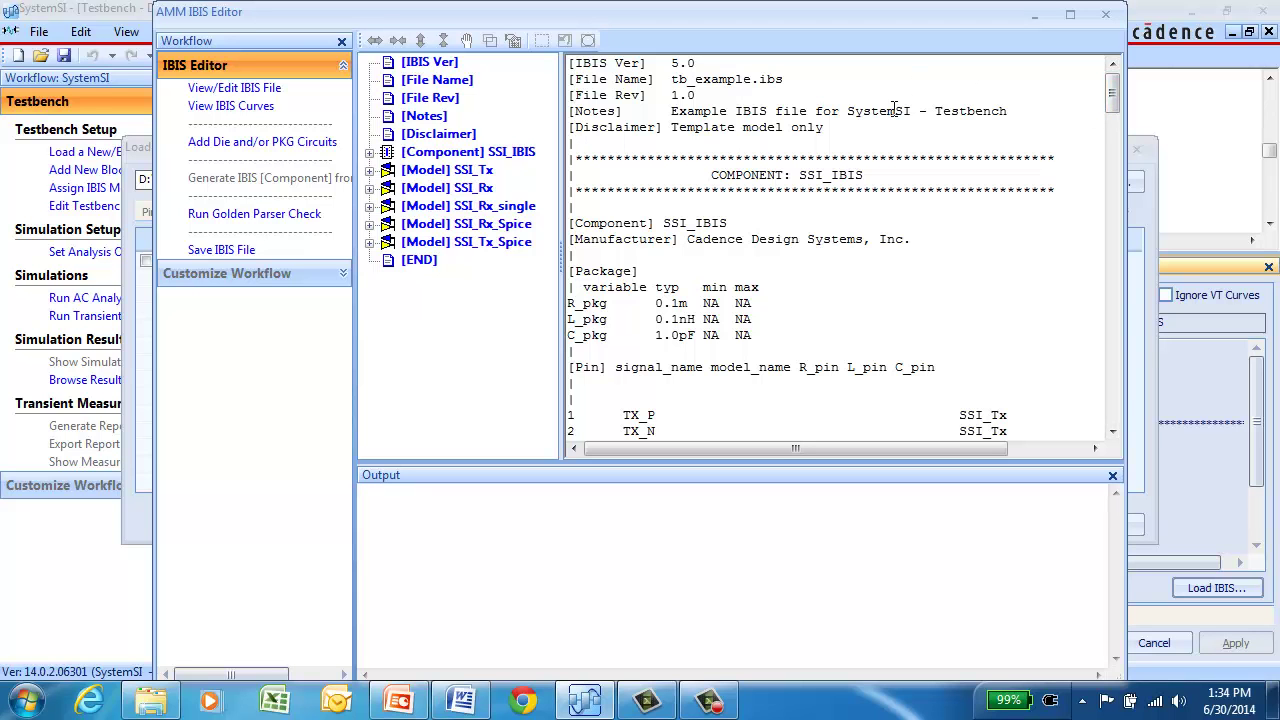
click(1100, 18)
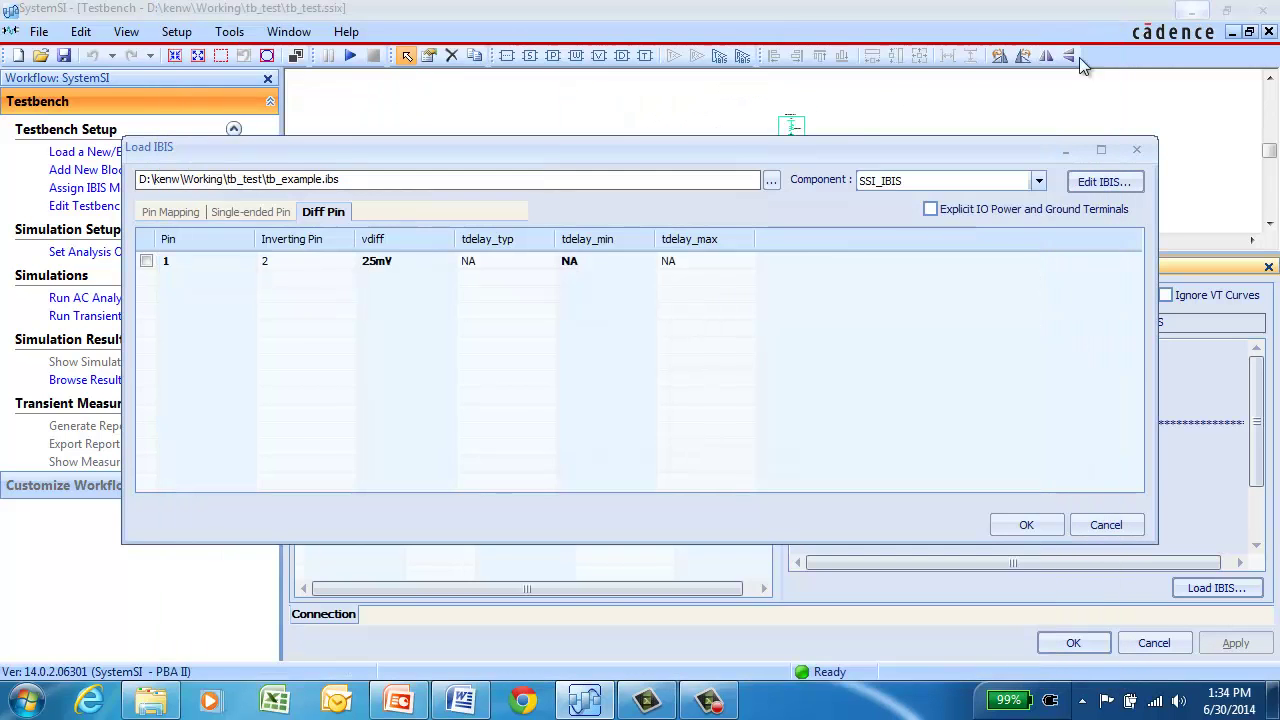
click(1102, 524)
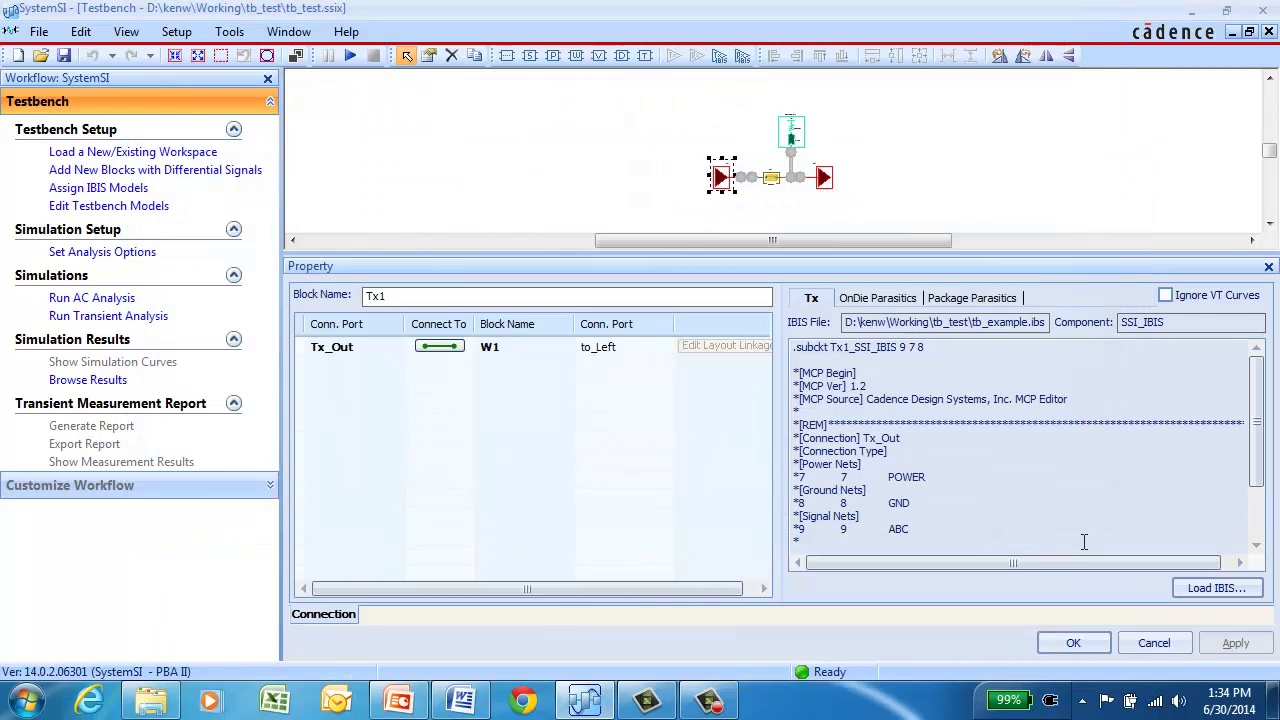
click(1153, 644)
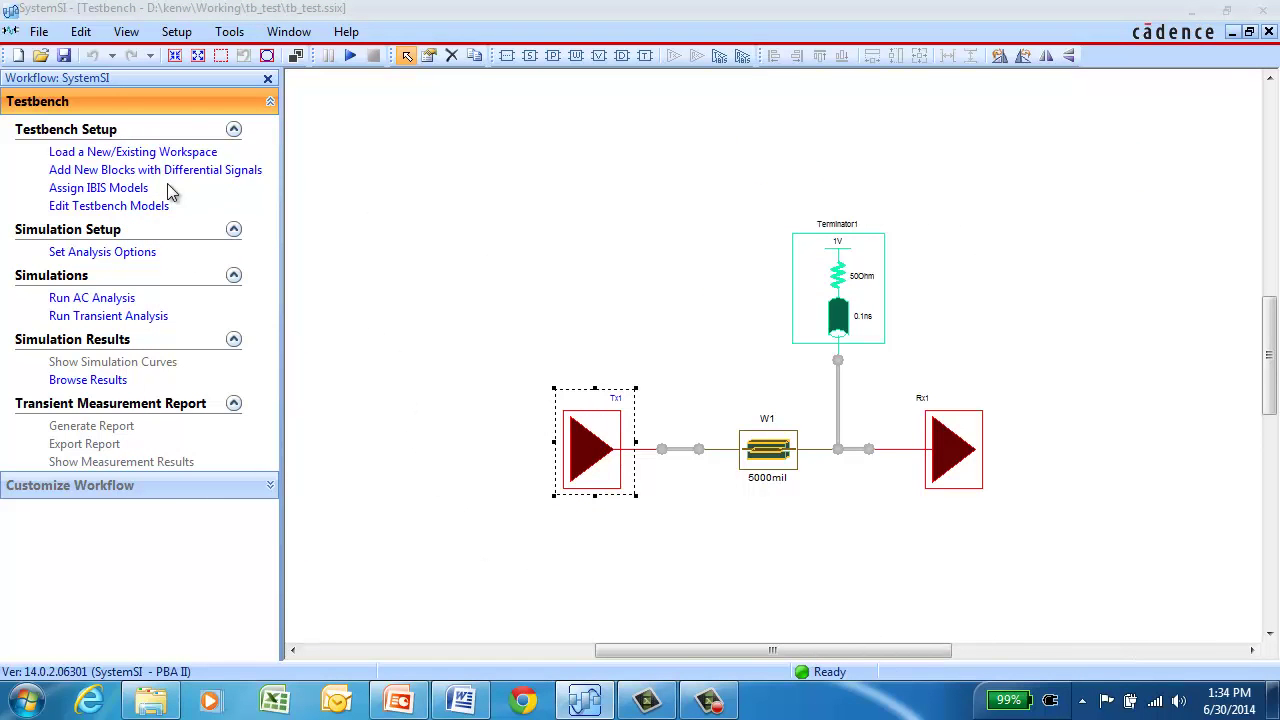
click(140, 206)
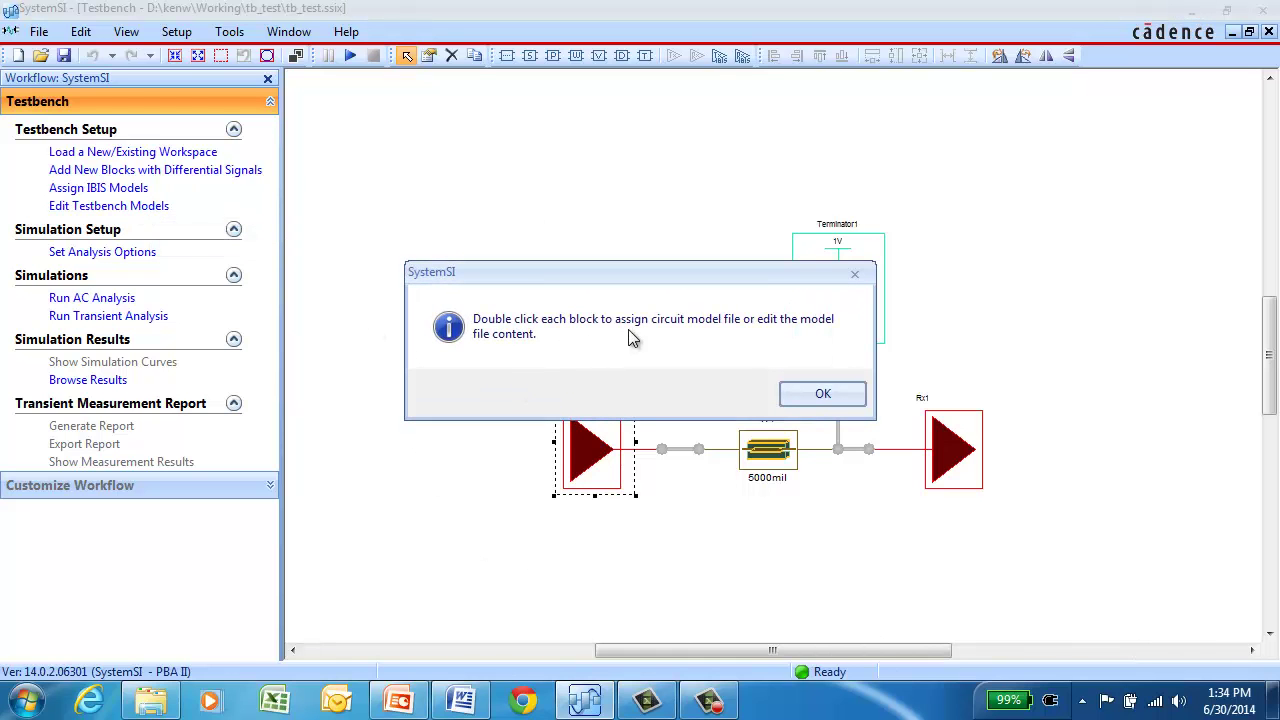
click(829, 397)
click(792, 540)
double_click(776, 456)
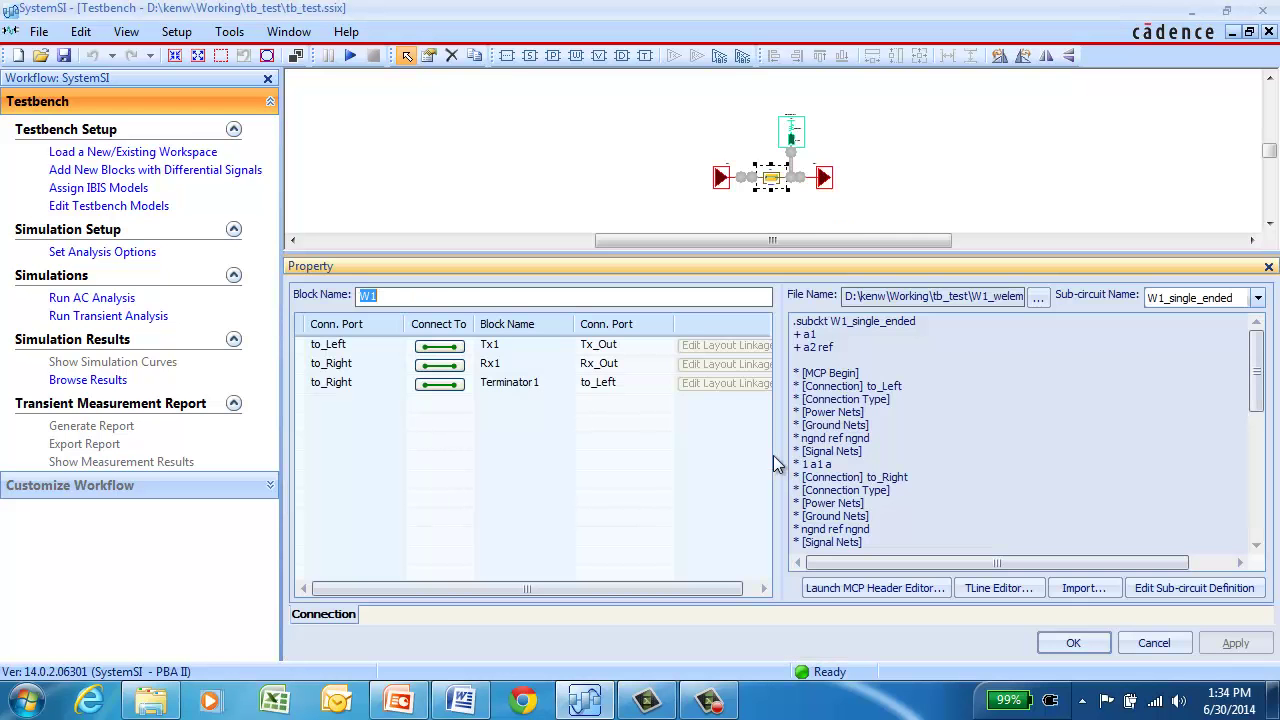
click(990, 589)
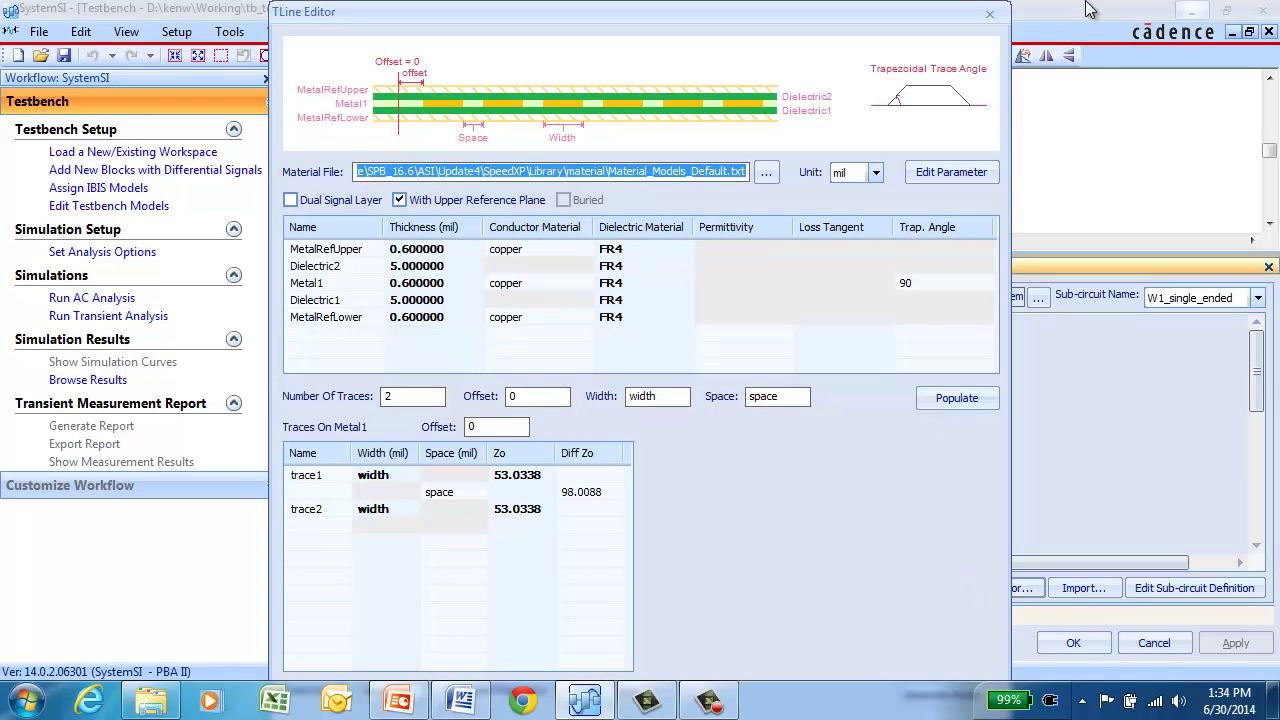
click(991, 16)
click(1148, 645)
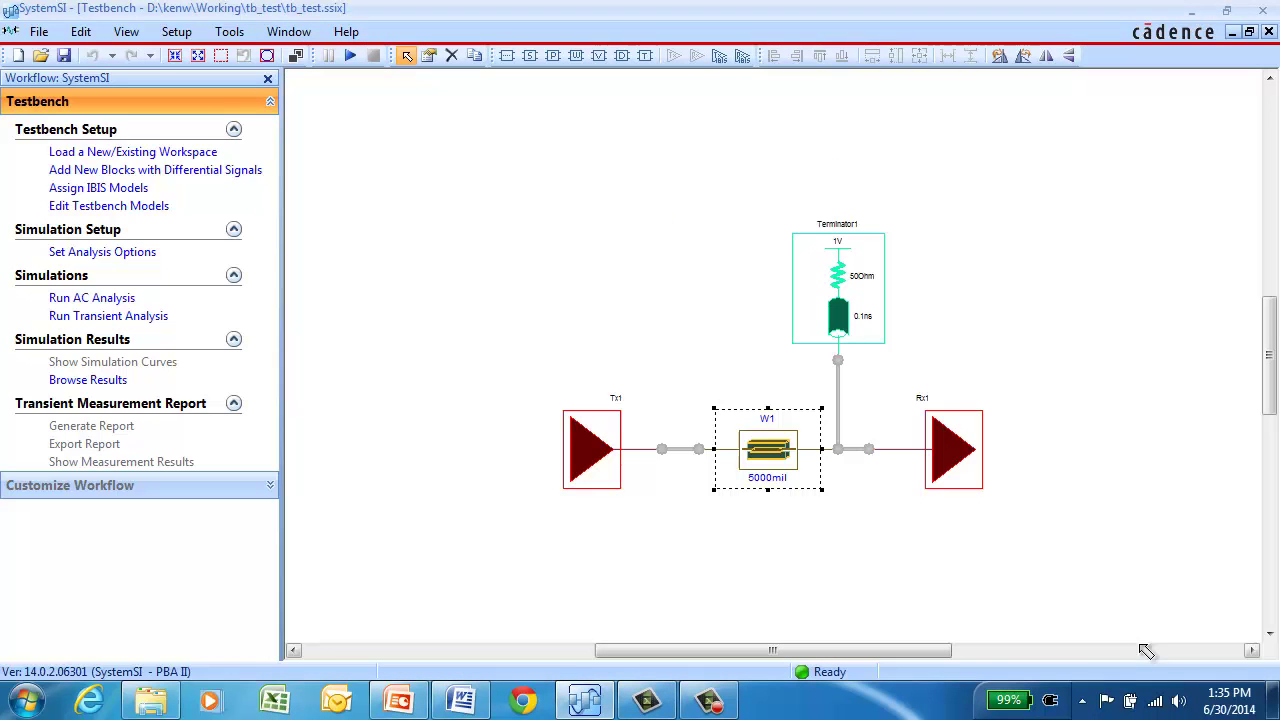
click(880, 291)
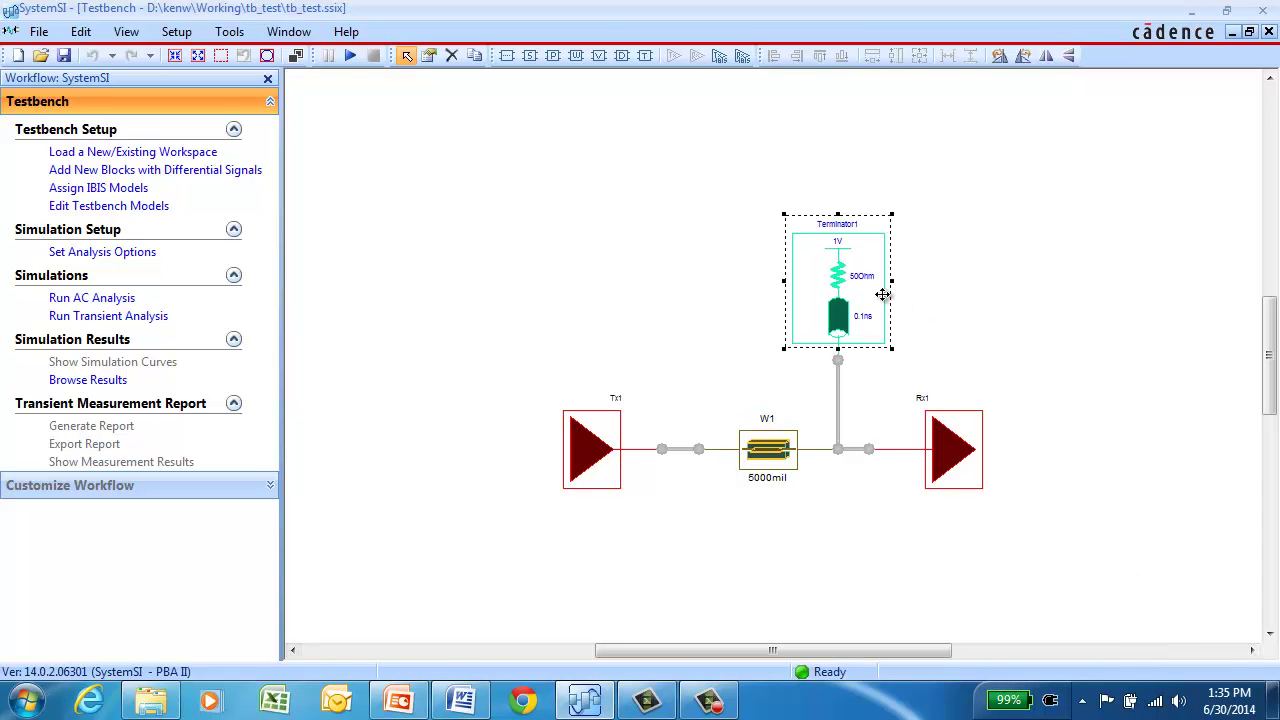
click(639, 301)
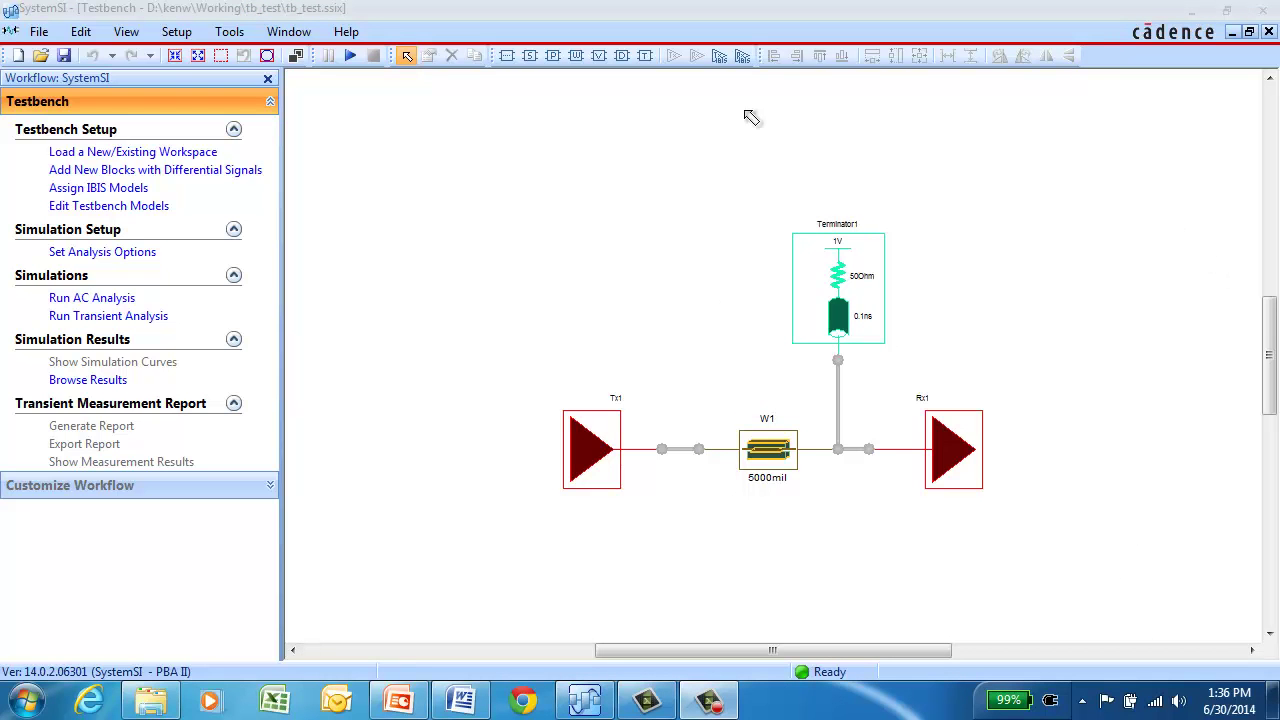
click(101, 256)
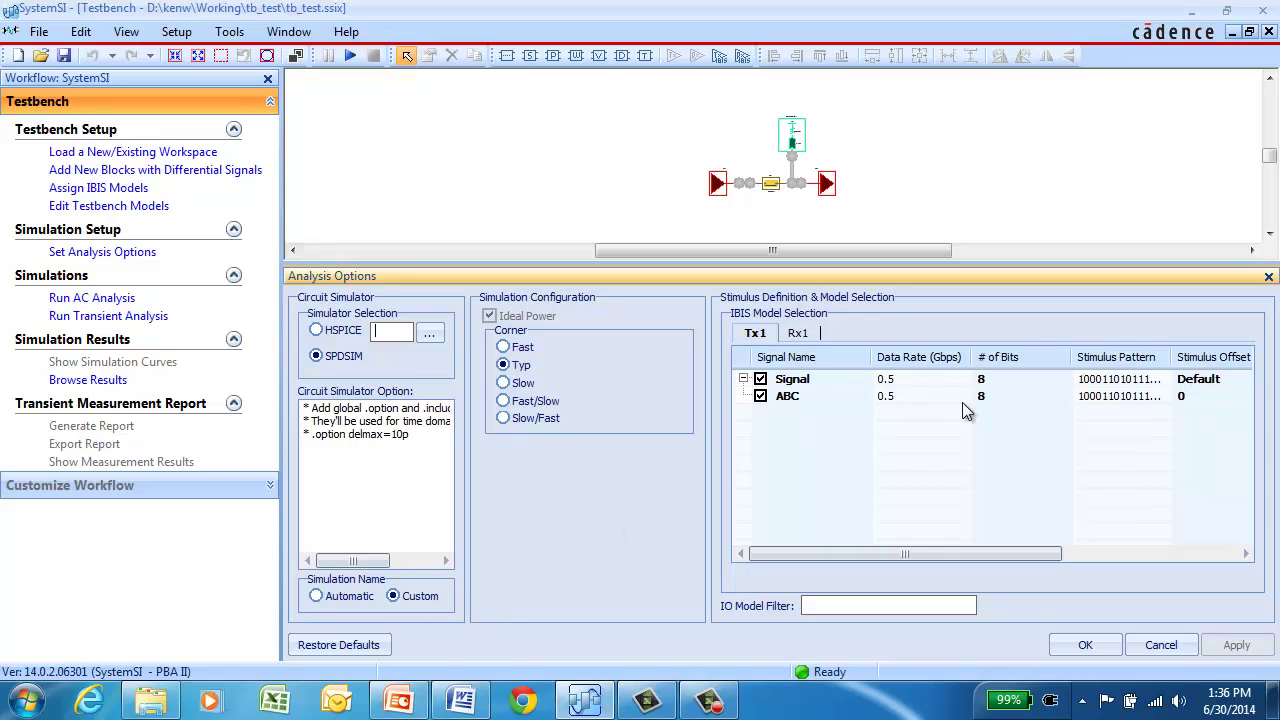
Step: Set the Signal stimulus to 16 bits in Analysis Options and apply the change
click(1008, 384)
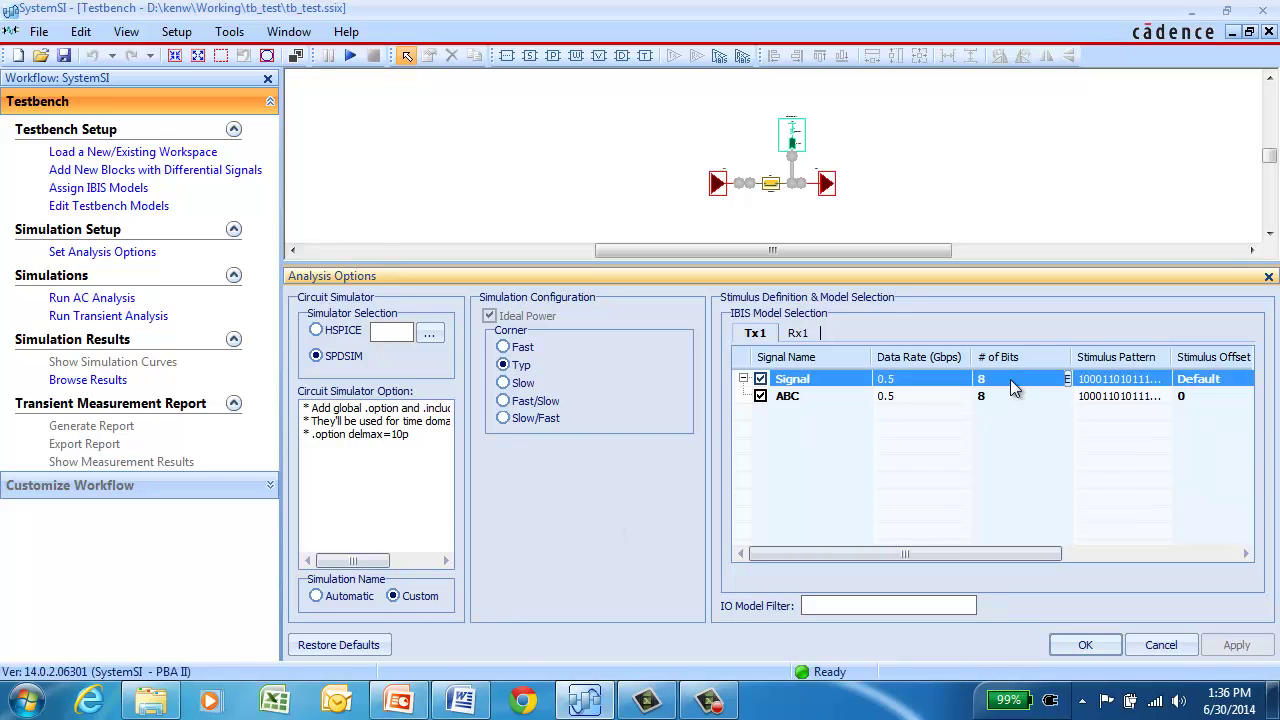
click(1011, 381)
text(16)
key(Tab)
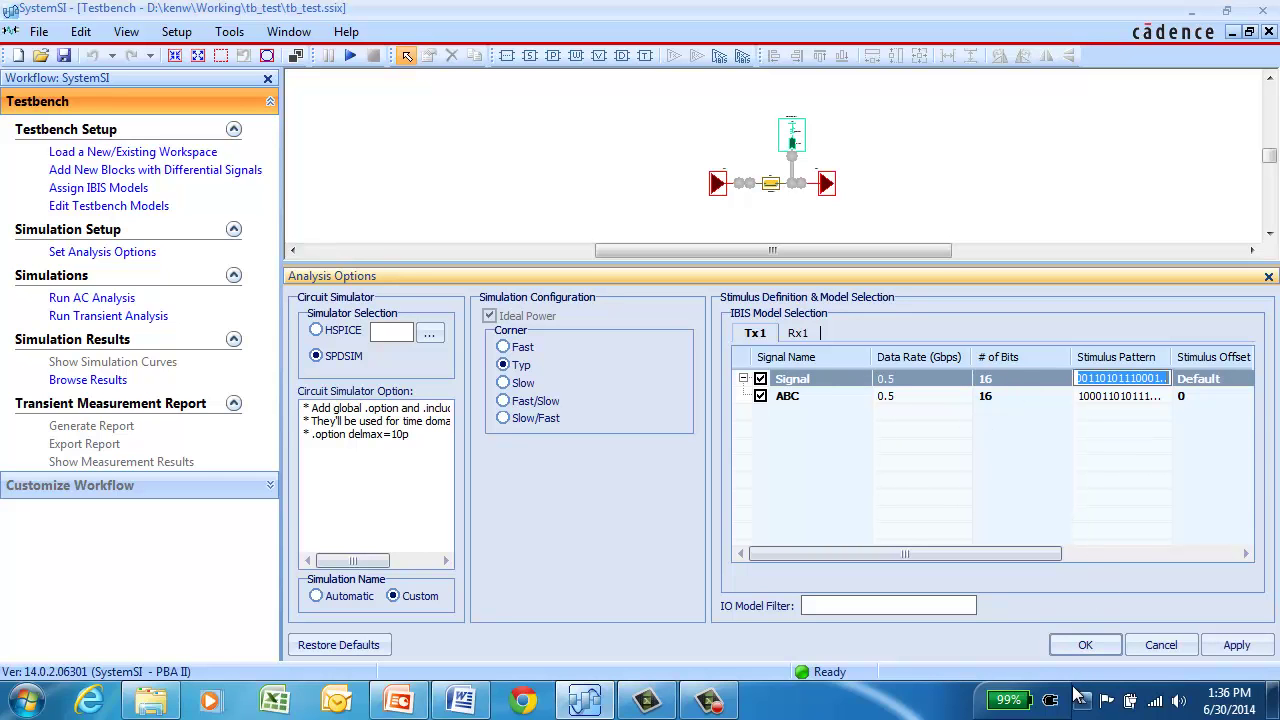
click(1093, 653)
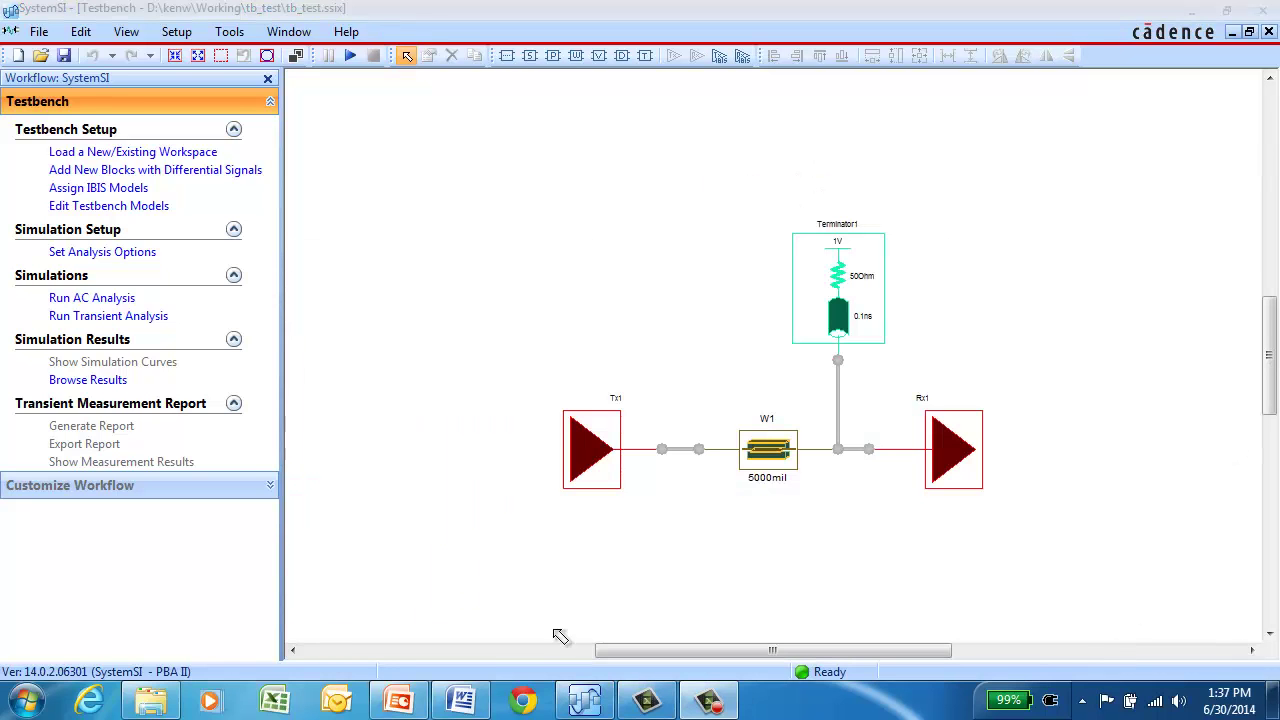
Step: Run a transient simulation named shuntR, replacing the default name mysim
click(90, 316)
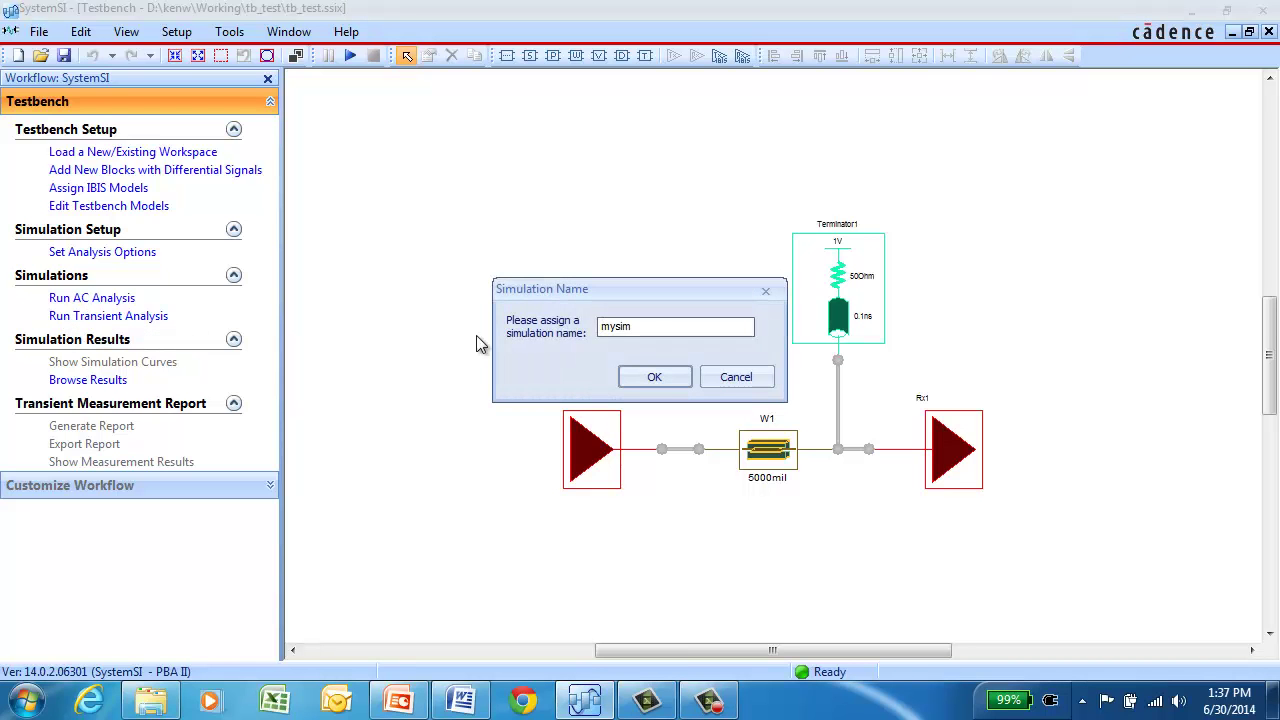
drag(639, 325, 577, 326)
text(shuntR)
click(641, 378)
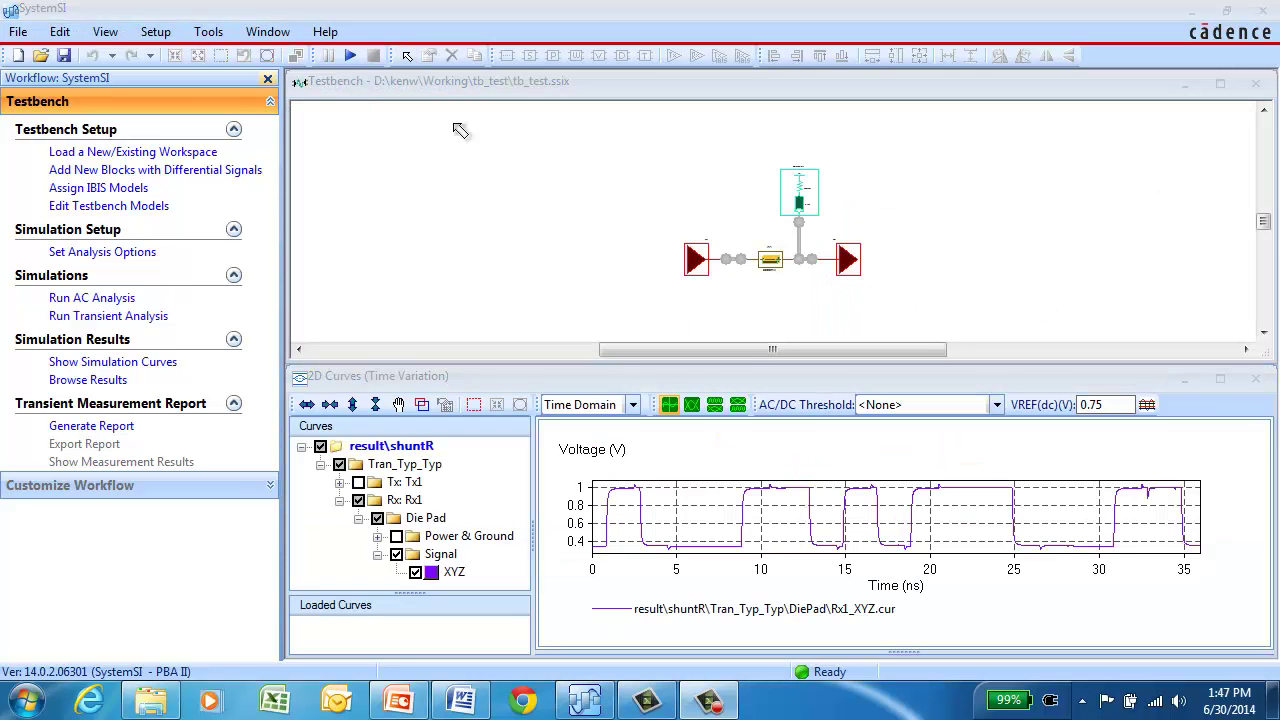
Step: Restore the default window layout and delete the shunt terminator from the testbench
click(267, 80)
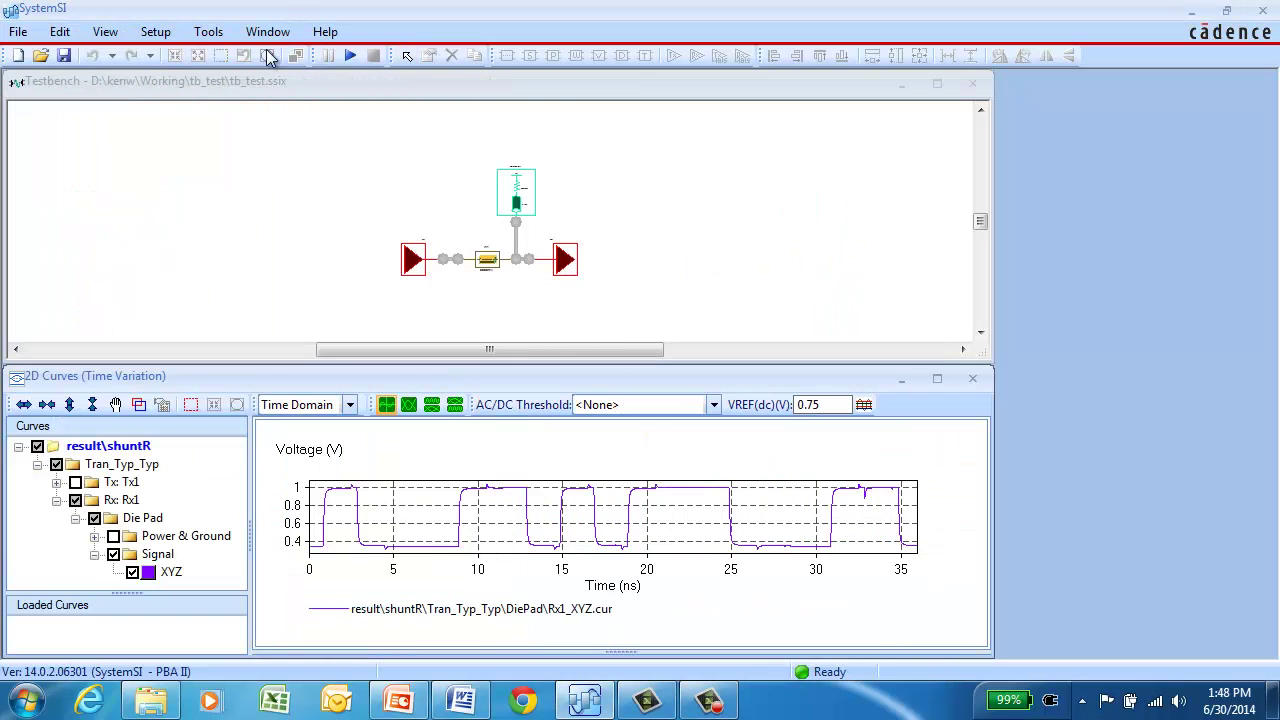
click(268, 31)
click(290, 52)
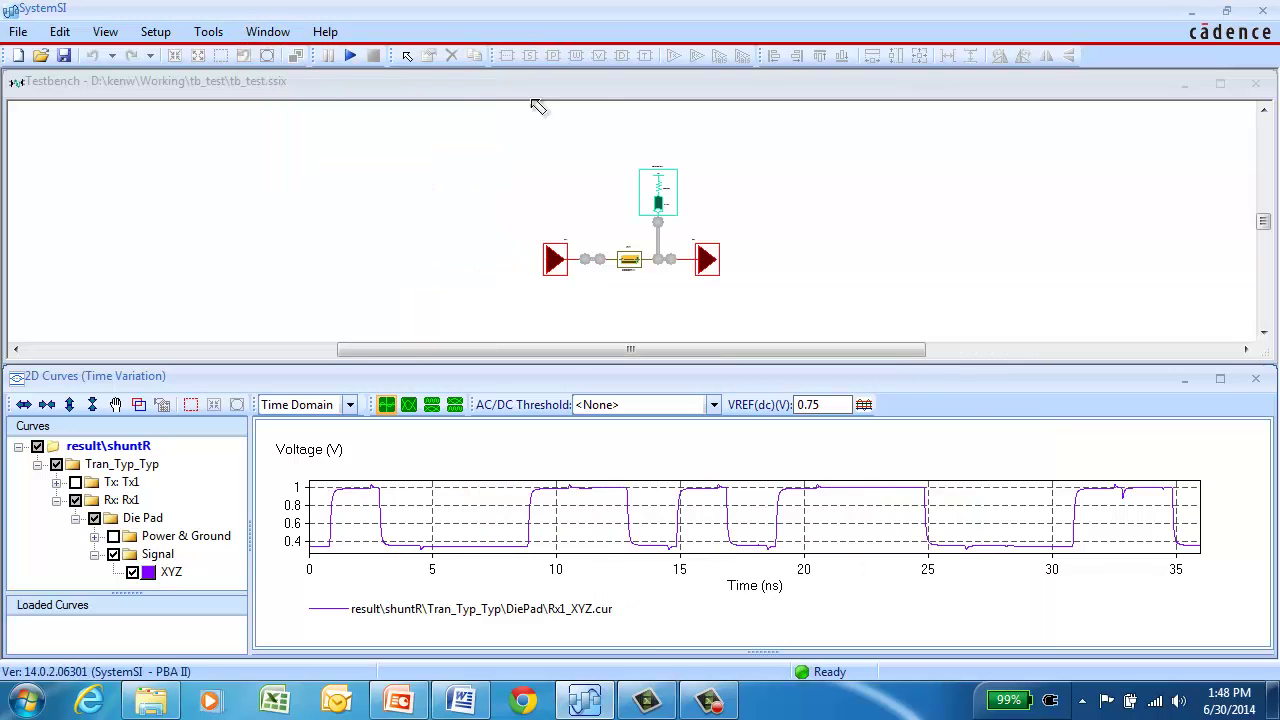
click(677, 180)
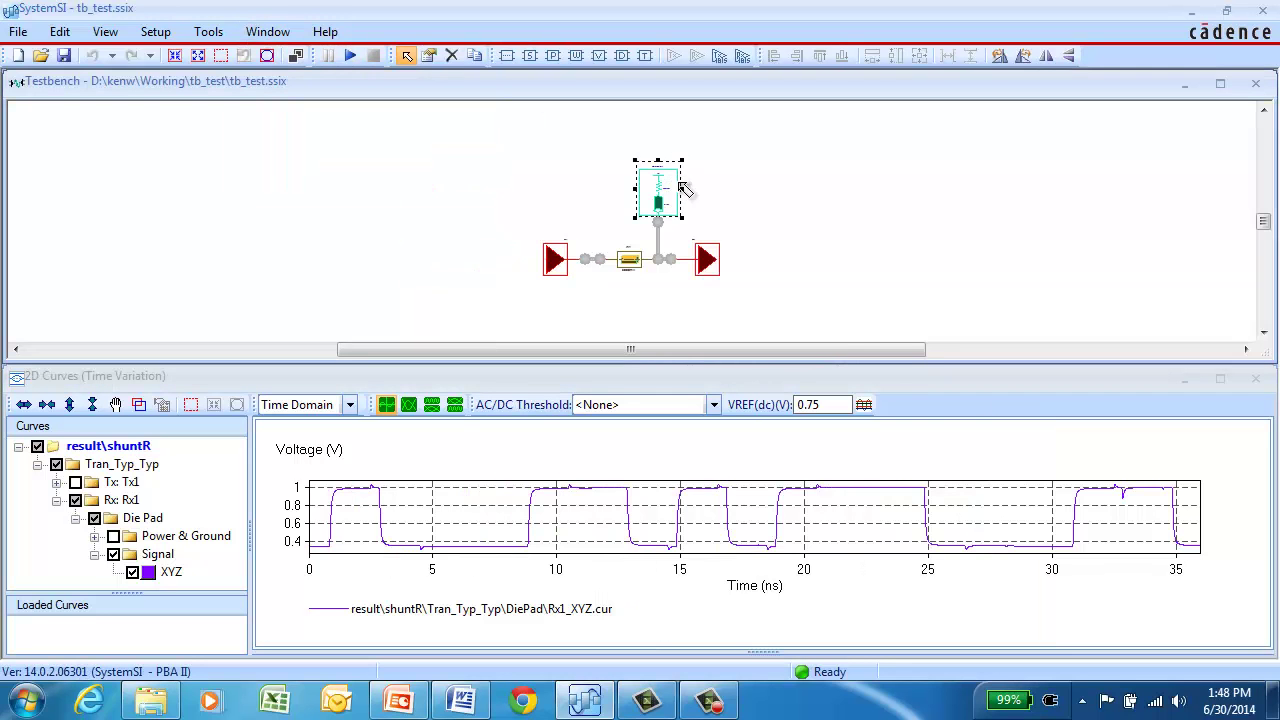
right_click(680, 182)
click(728, 314)
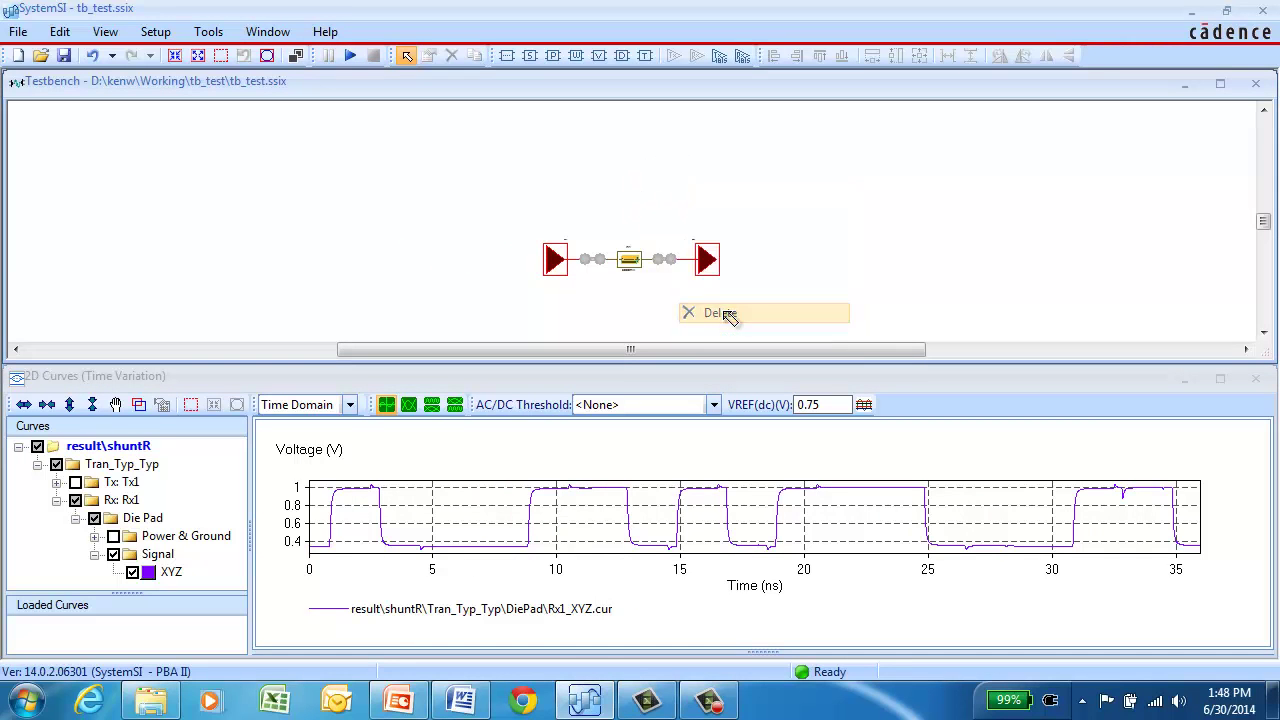
Step: Run a second transient simulation named noTerm
click(350, 56)
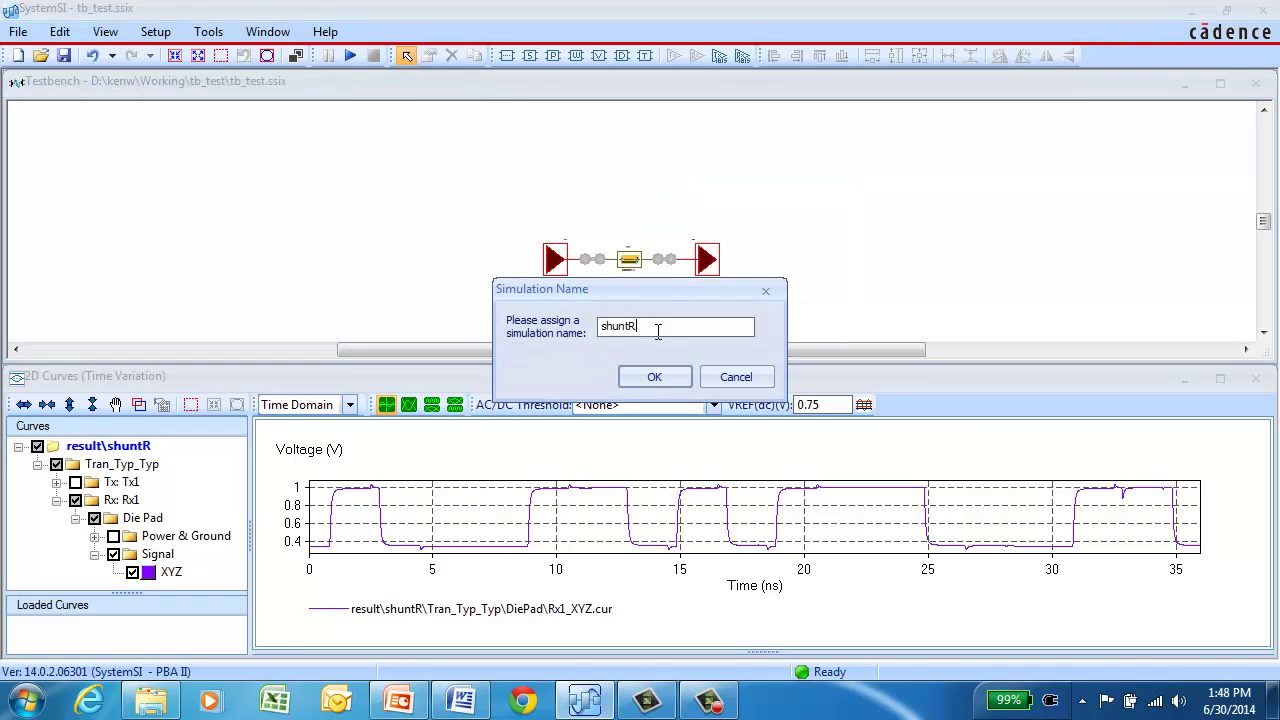
drag(668, 330, 593, 330)
text(noTerm)
click(650, 378)
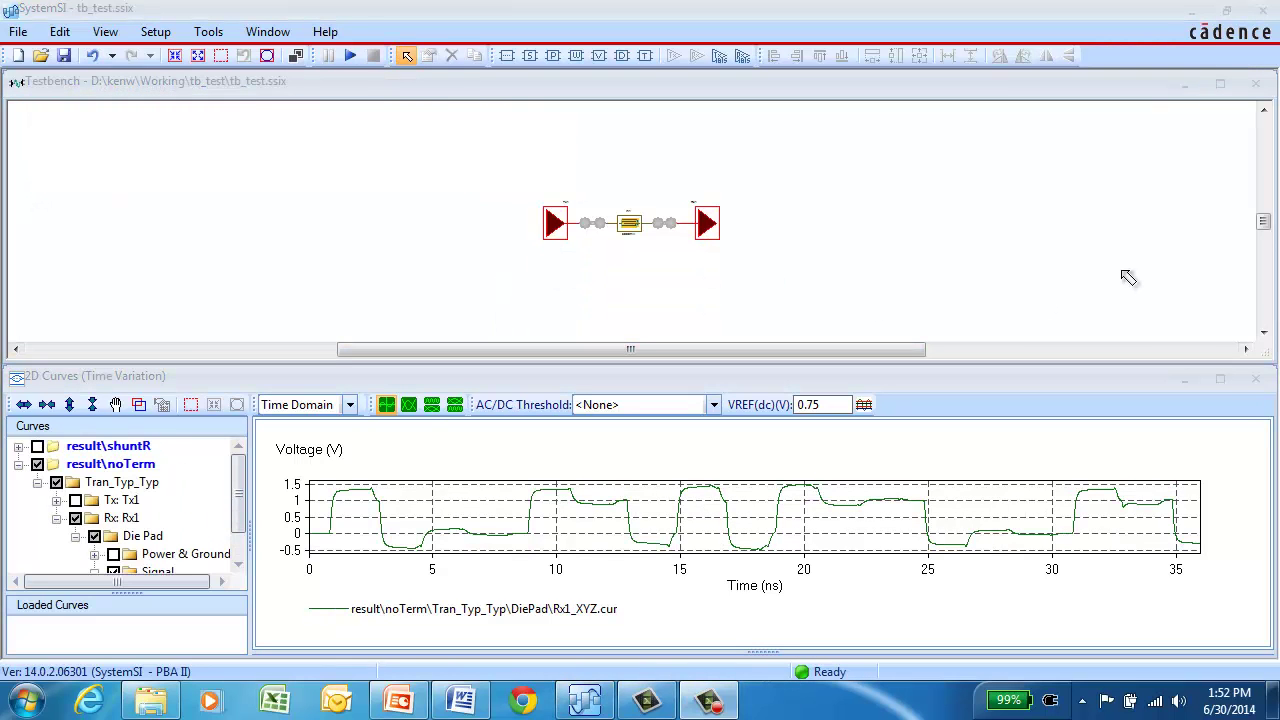
Step: Maximize the testbench, shift Tx1 left, and delete the Tx1–W1 wire to make room for a terminator
click(1221, 85)
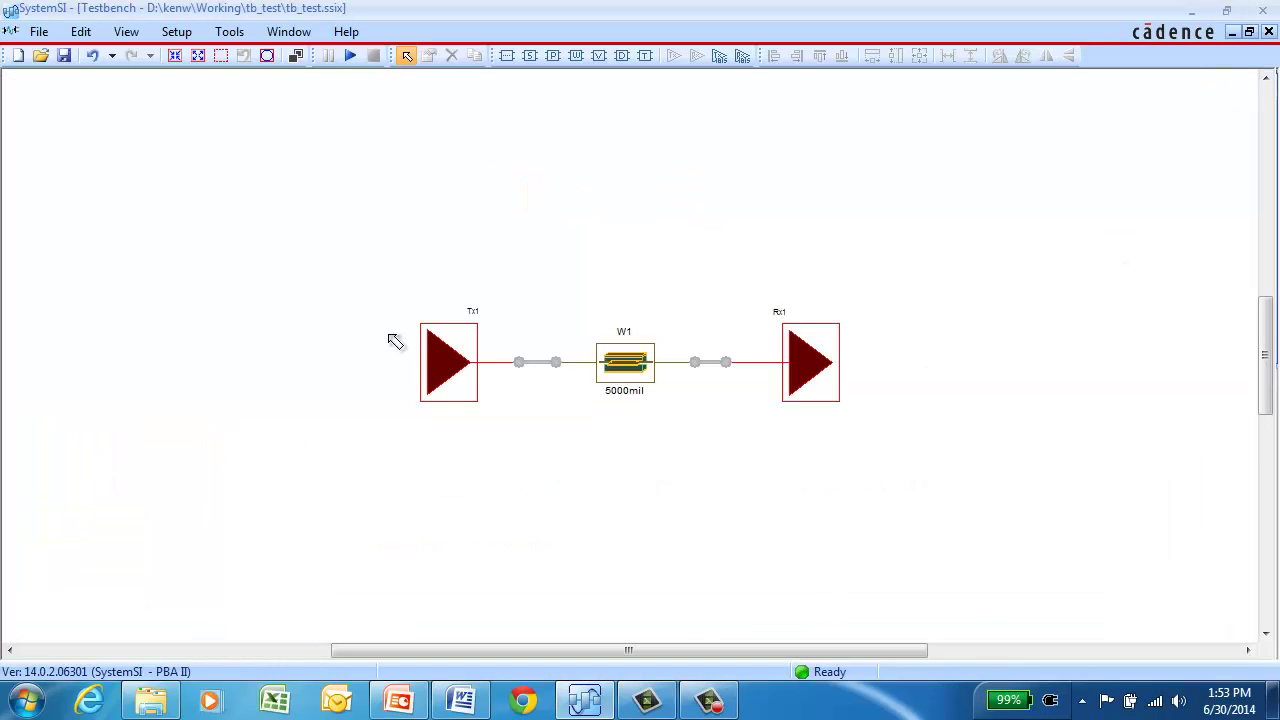
drag(450, 366, 270, 365)
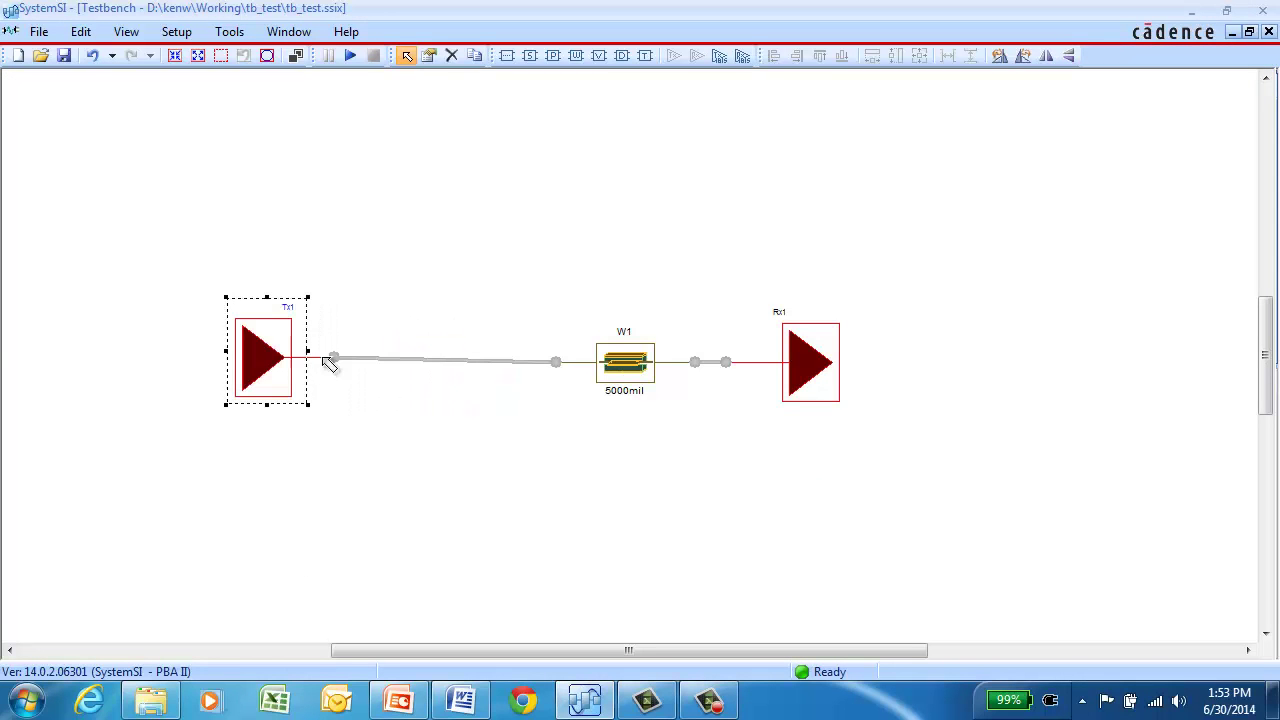
click(443, 366)
right_click(443, 366)
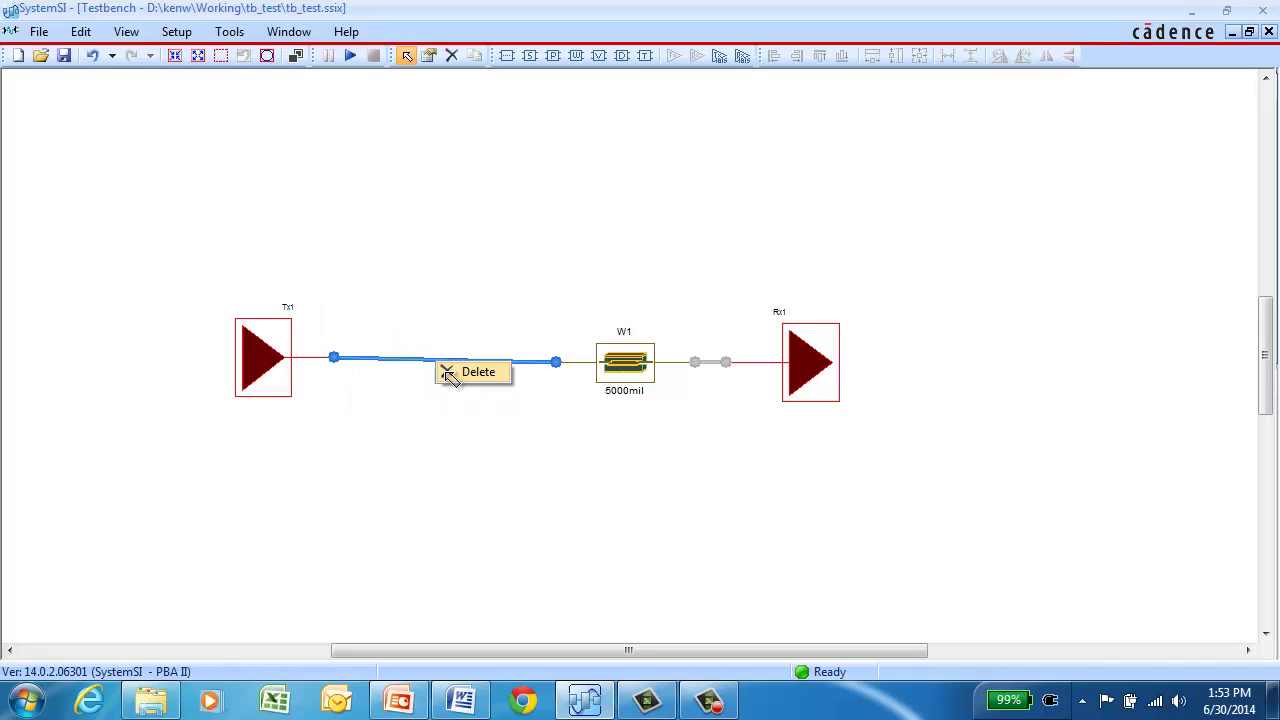
click(470, 378)
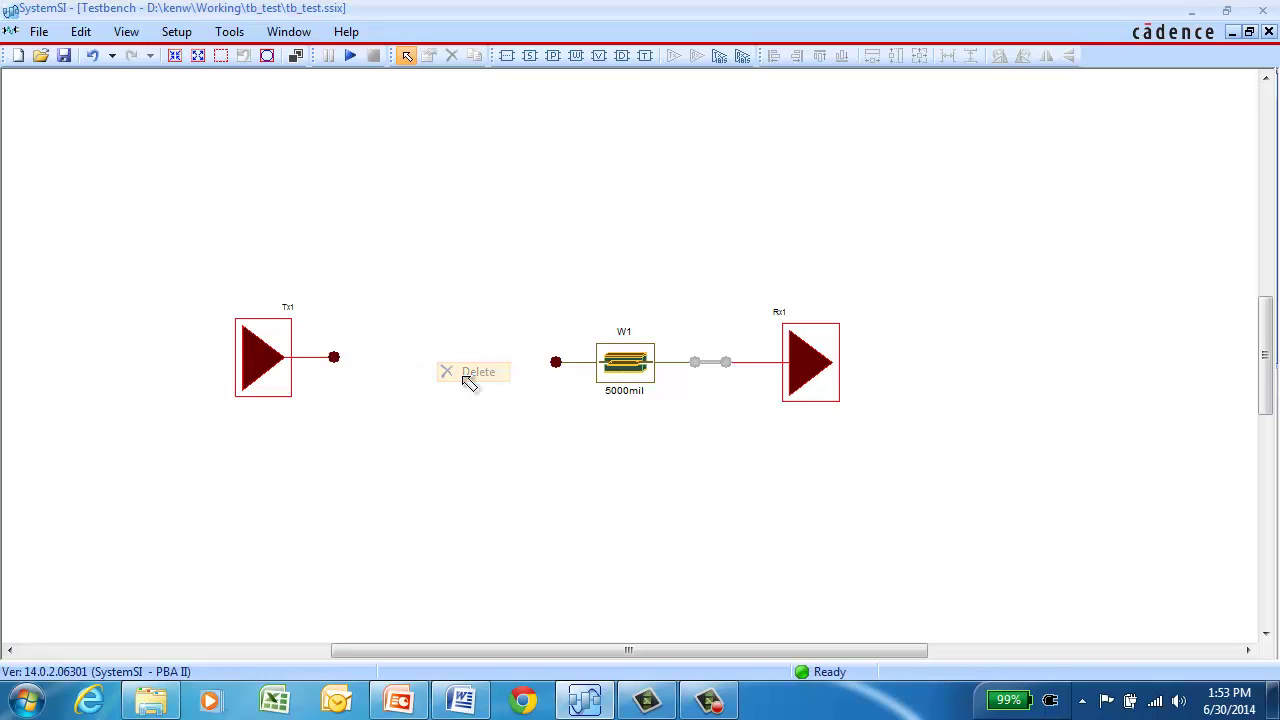
click(645, 57)
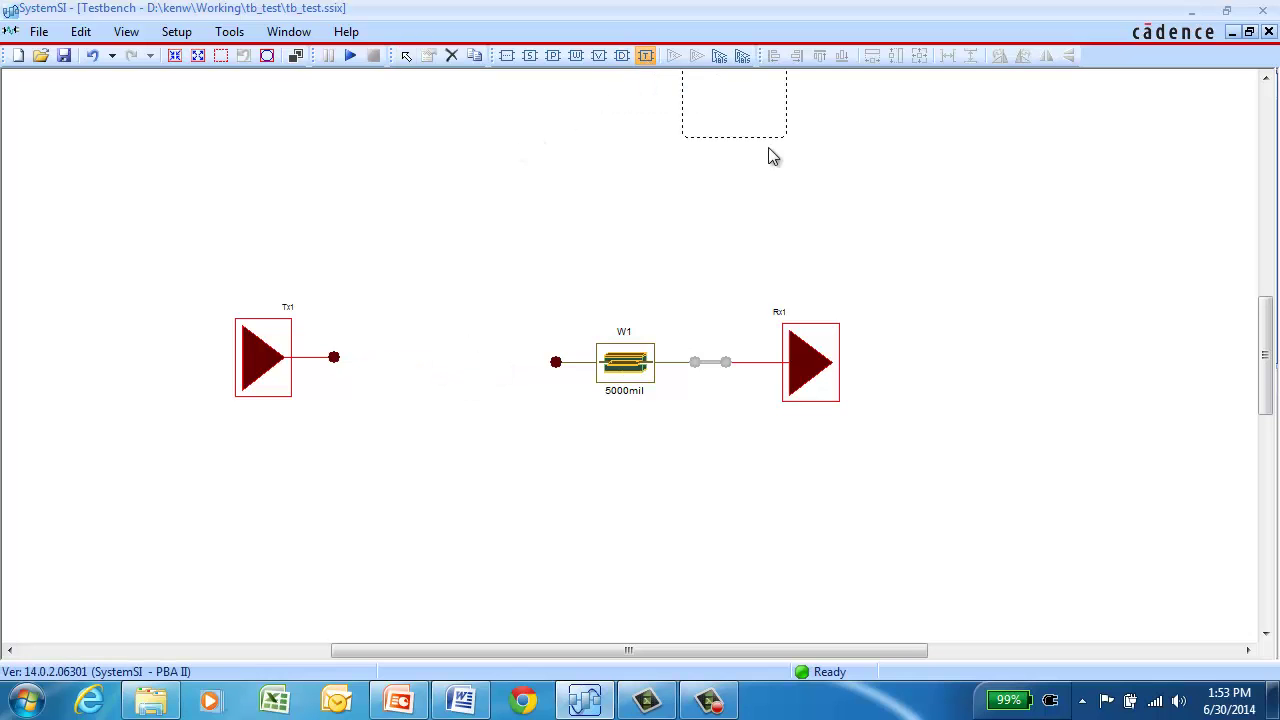
Step: Place a terminator set to SeriesR with 0.075n delay and 22 Ohm resistance
click(444, 432)
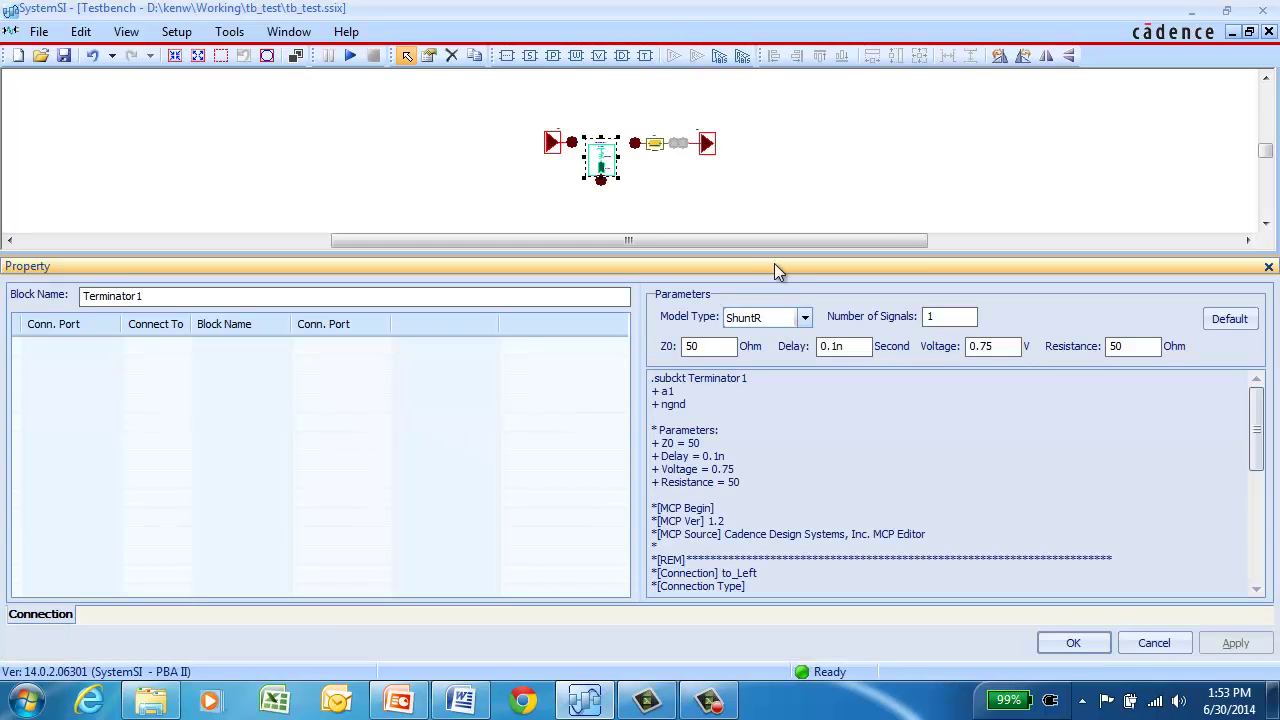
click(805, 318)
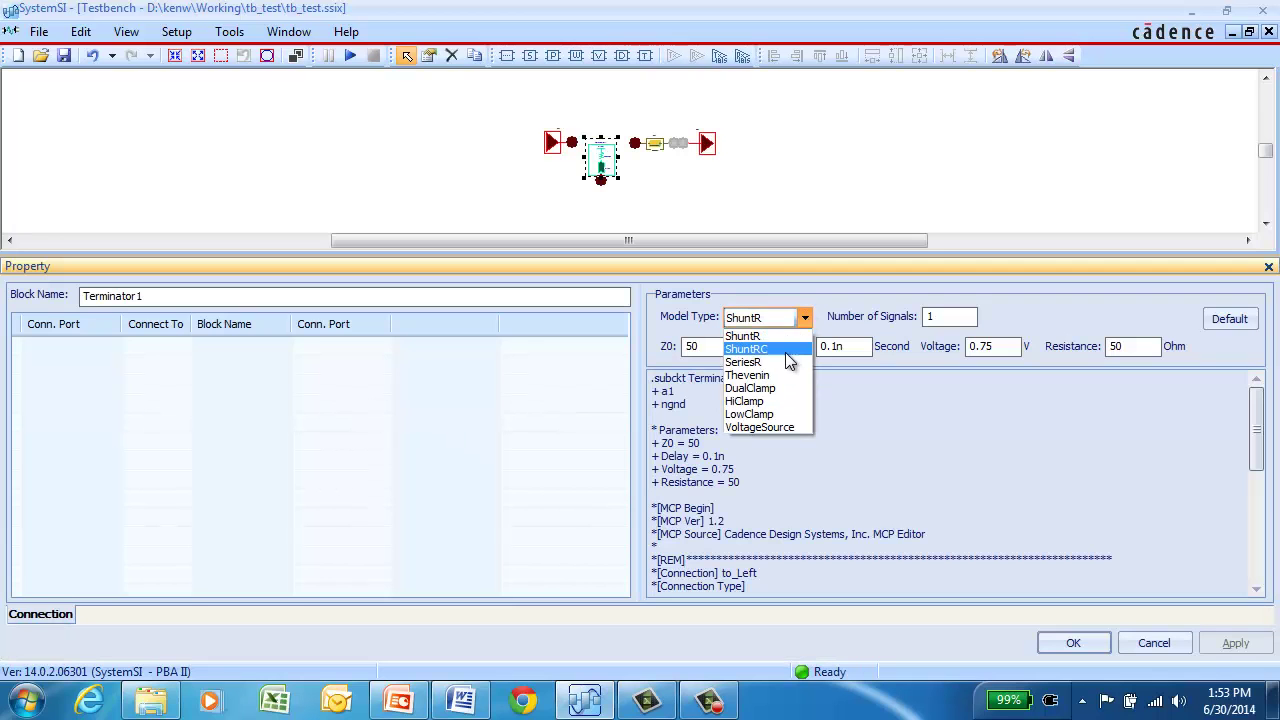
click(765, 362)
click(837, 346)
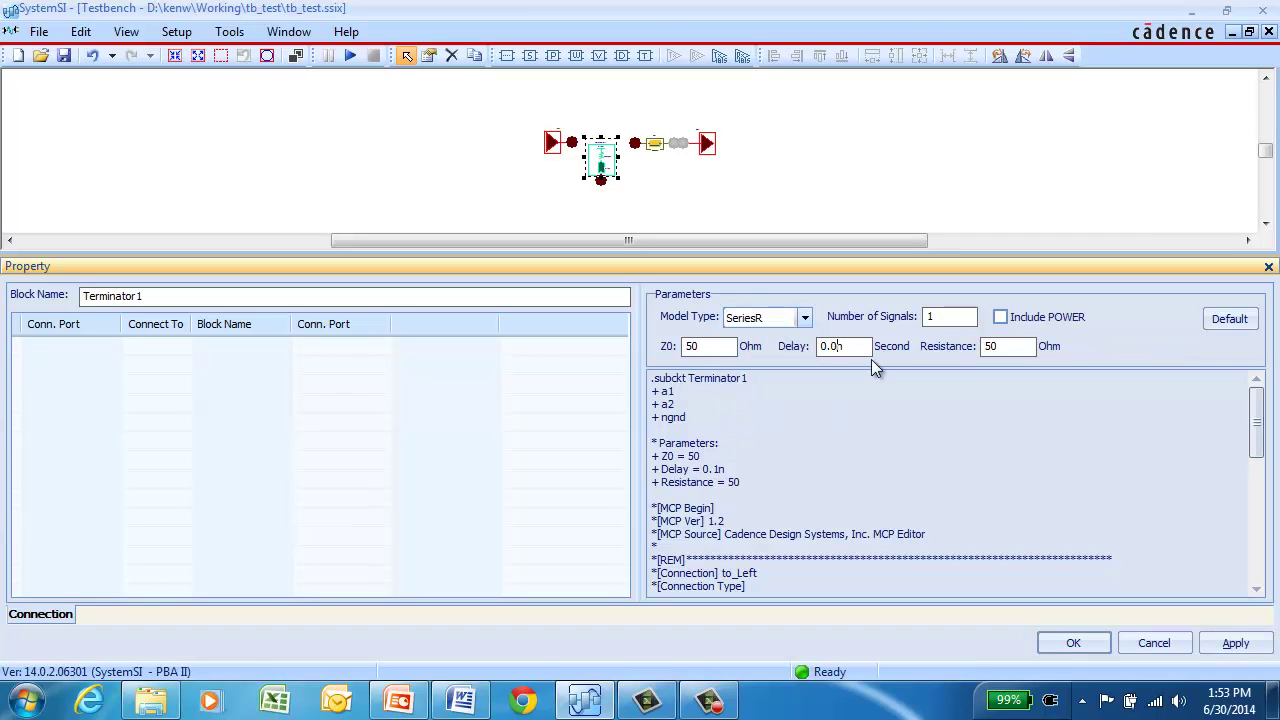
double_click(990, 345)
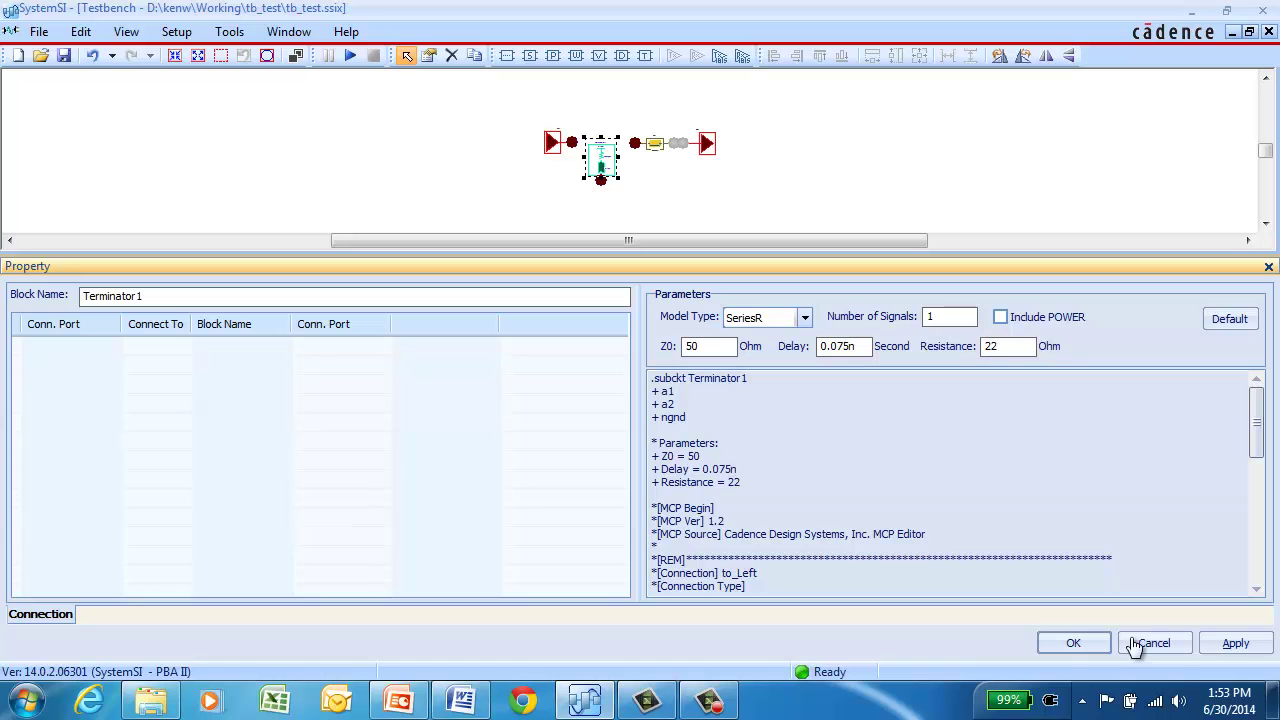
click(1073, 646)
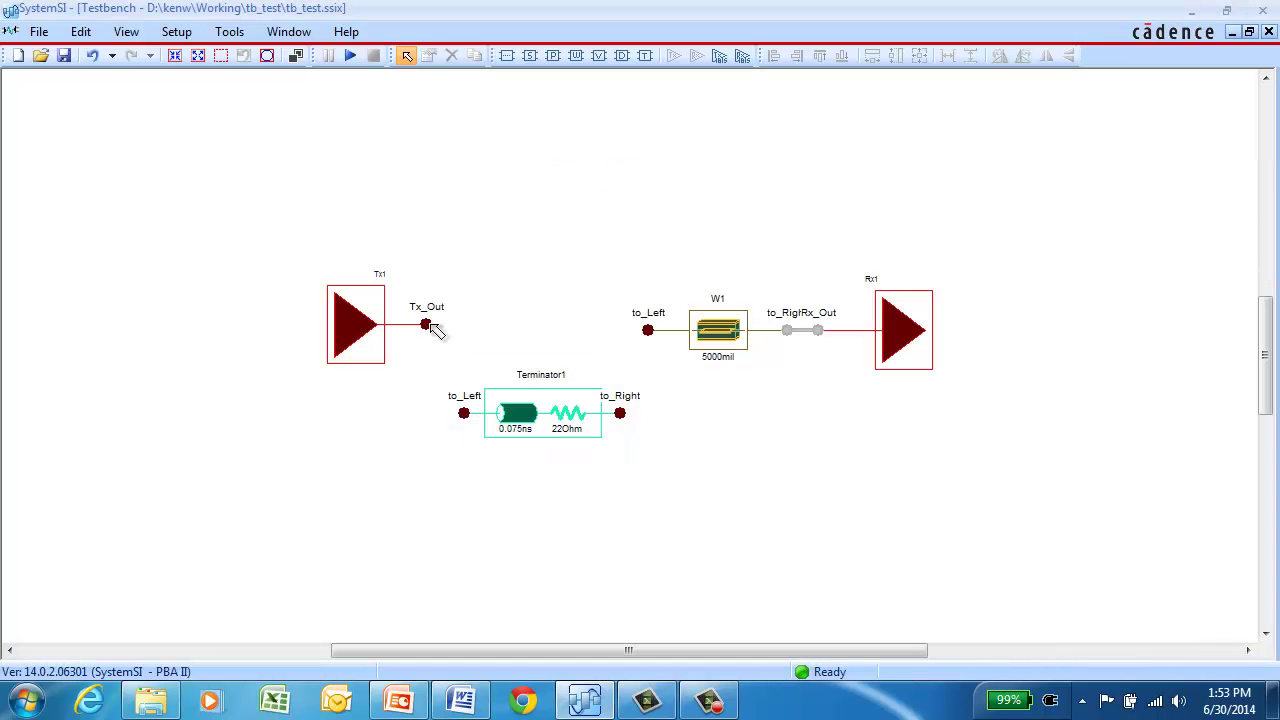
Step: Wire Terminator1 between Tx1's output and W1, and align it inline
drag(432, 328, 462, 413)
drag(621, 416, 649, 331)
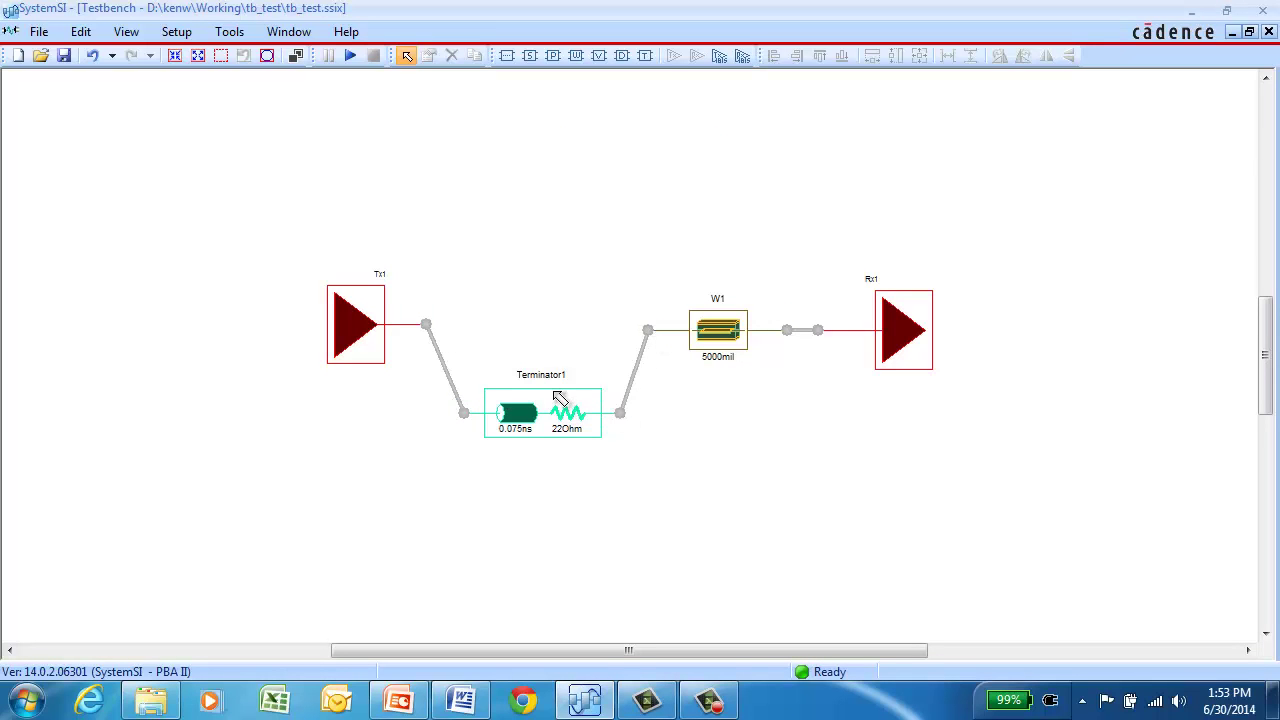
drag(560, 396, 549, 316)
Step: Run a third transient simulation named series22
click(584, 484)
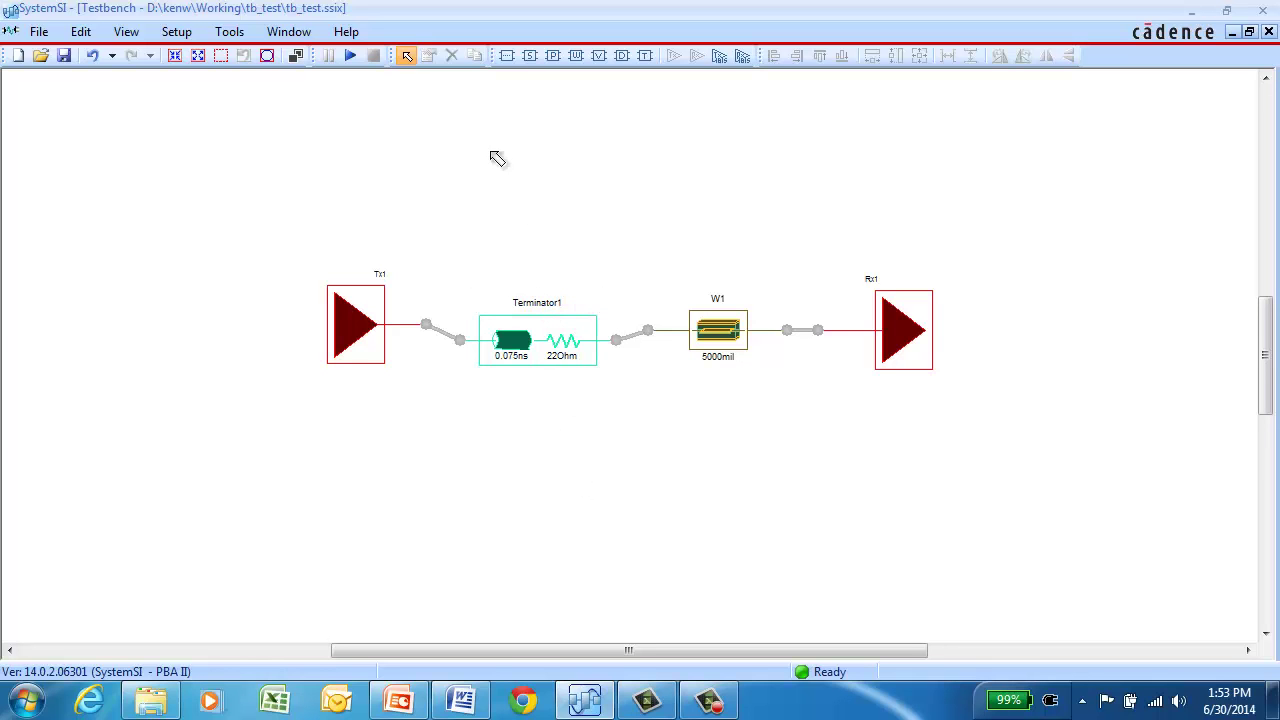
click(351, 58)
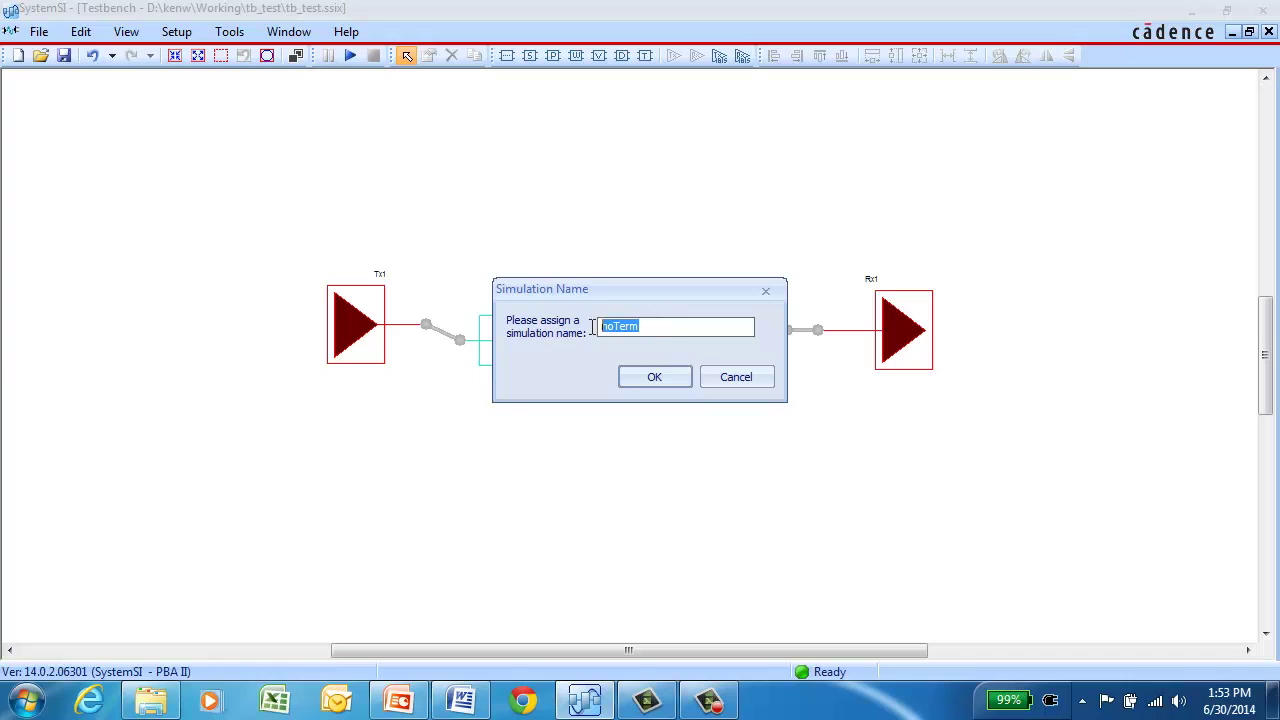
text(series22)
click(640, 380)
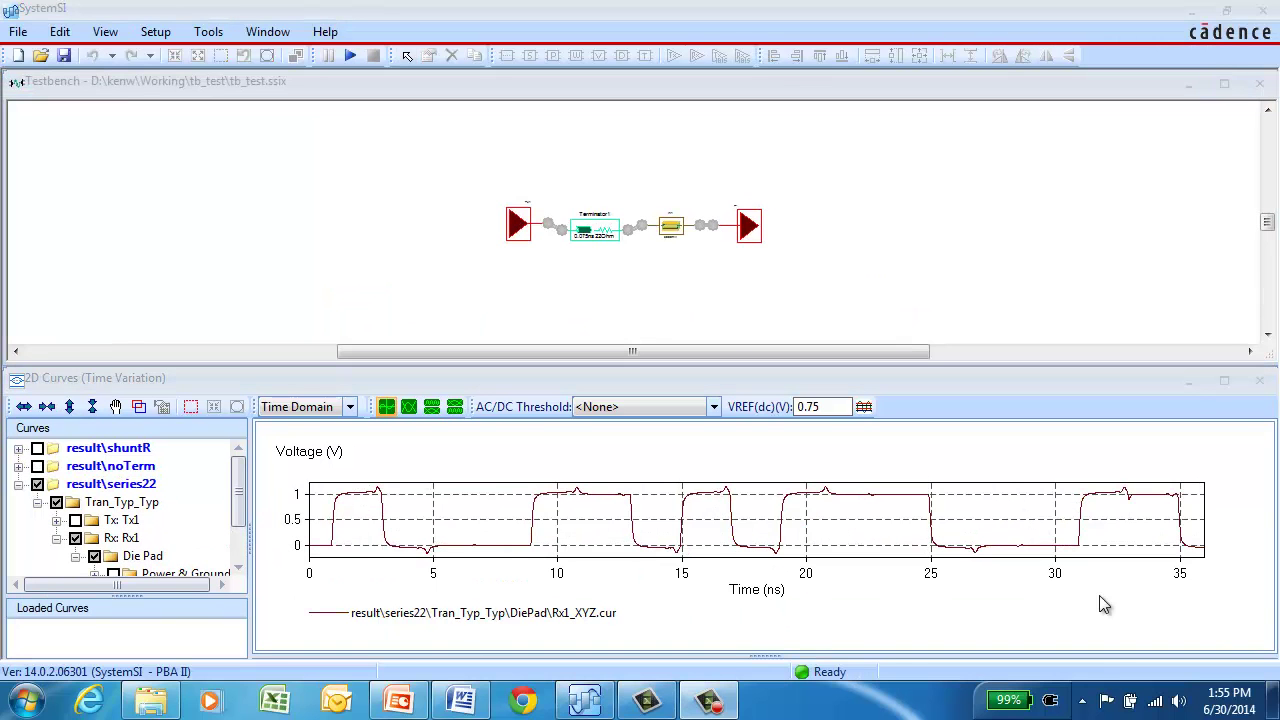
Step: Maximize the curves window and plot noTerm's Rx1 Die Pad Signal XYZ curve
click(1226, 384)
click(12, 137)
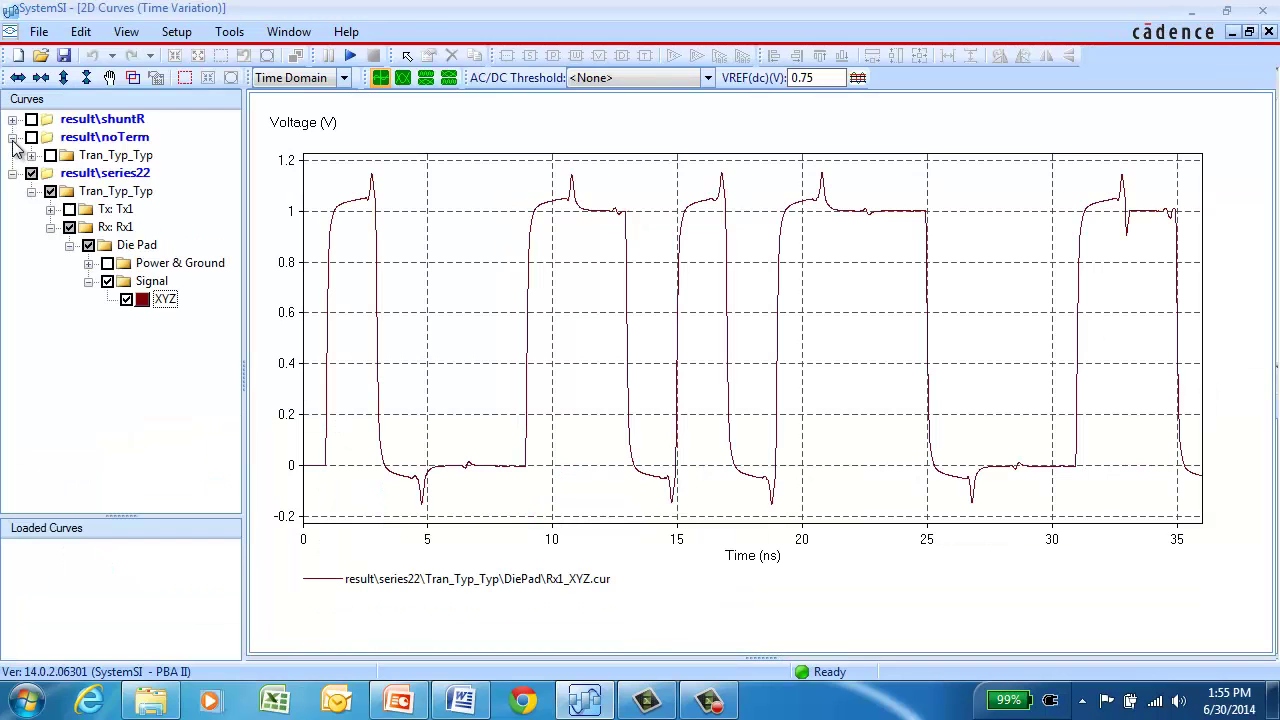
click(32, 156)
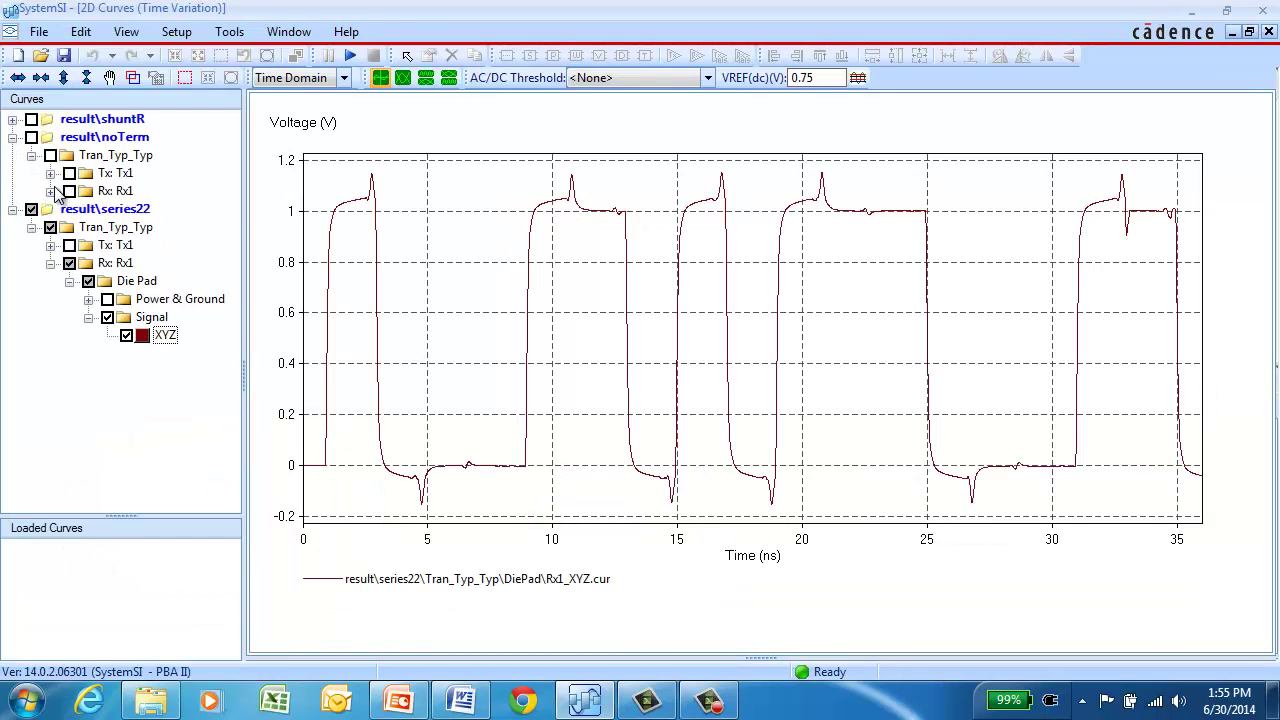
click(50, 191)
click(69, 209)
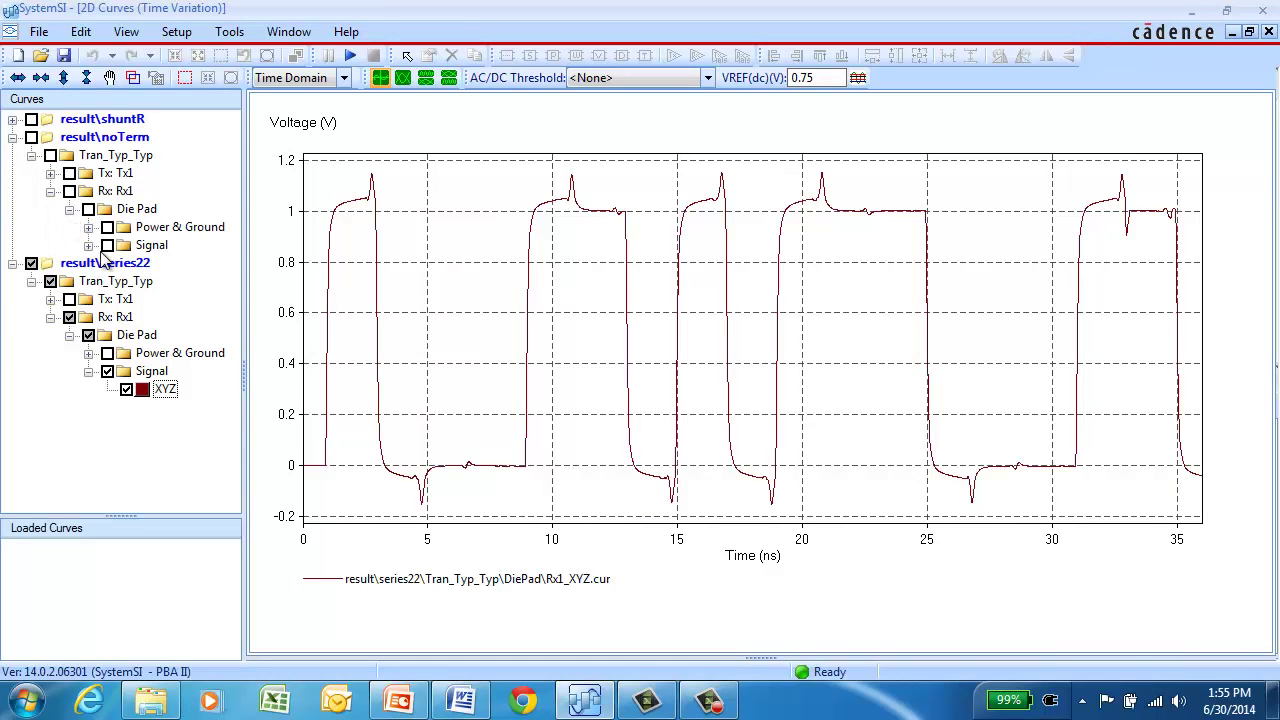
click(89, 245)
click(126, 264)
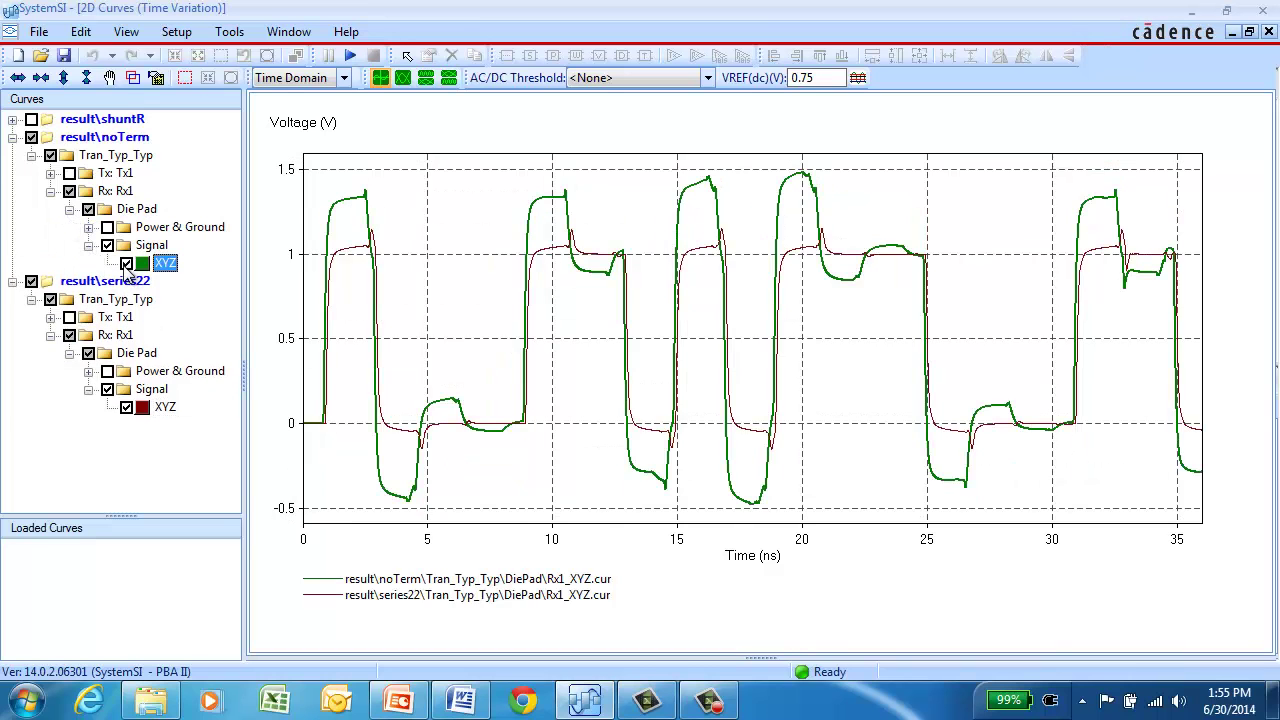
Step: Overlay shuntR's Rx1 Die Pad Signal XYZ curve on the same plot
click(12, 119)
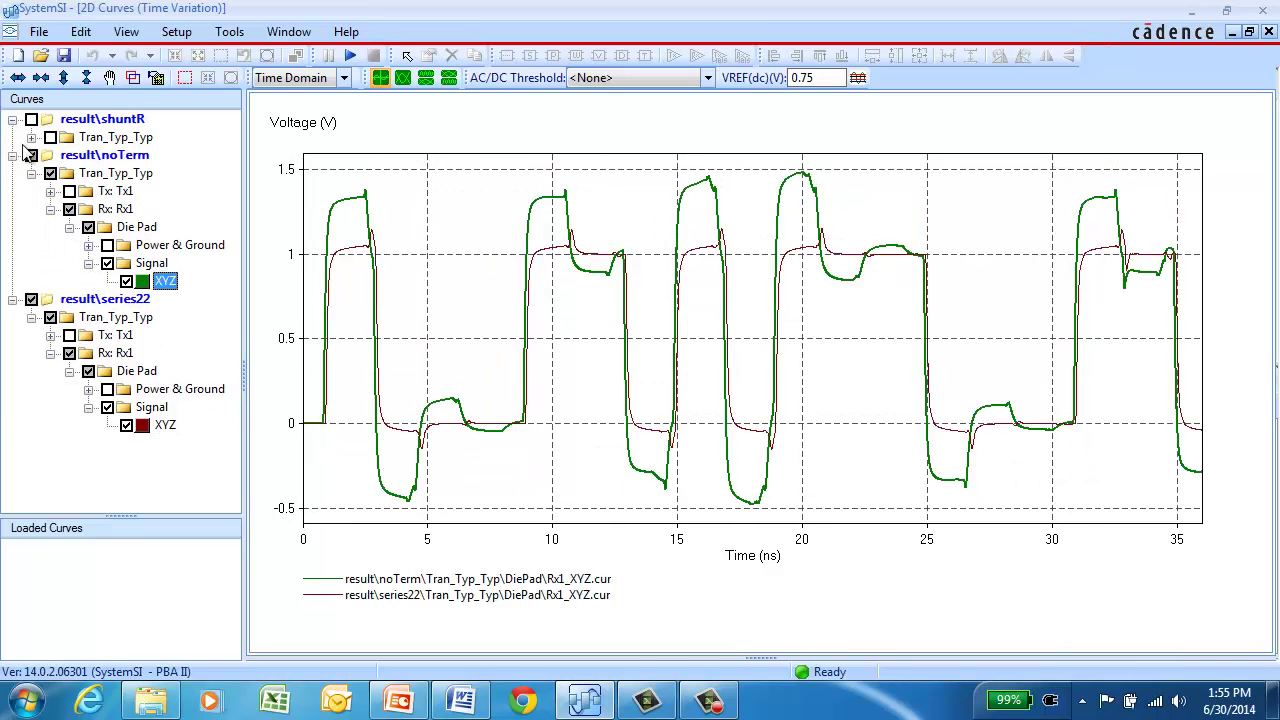
click(31, 137)
click(50, 173)
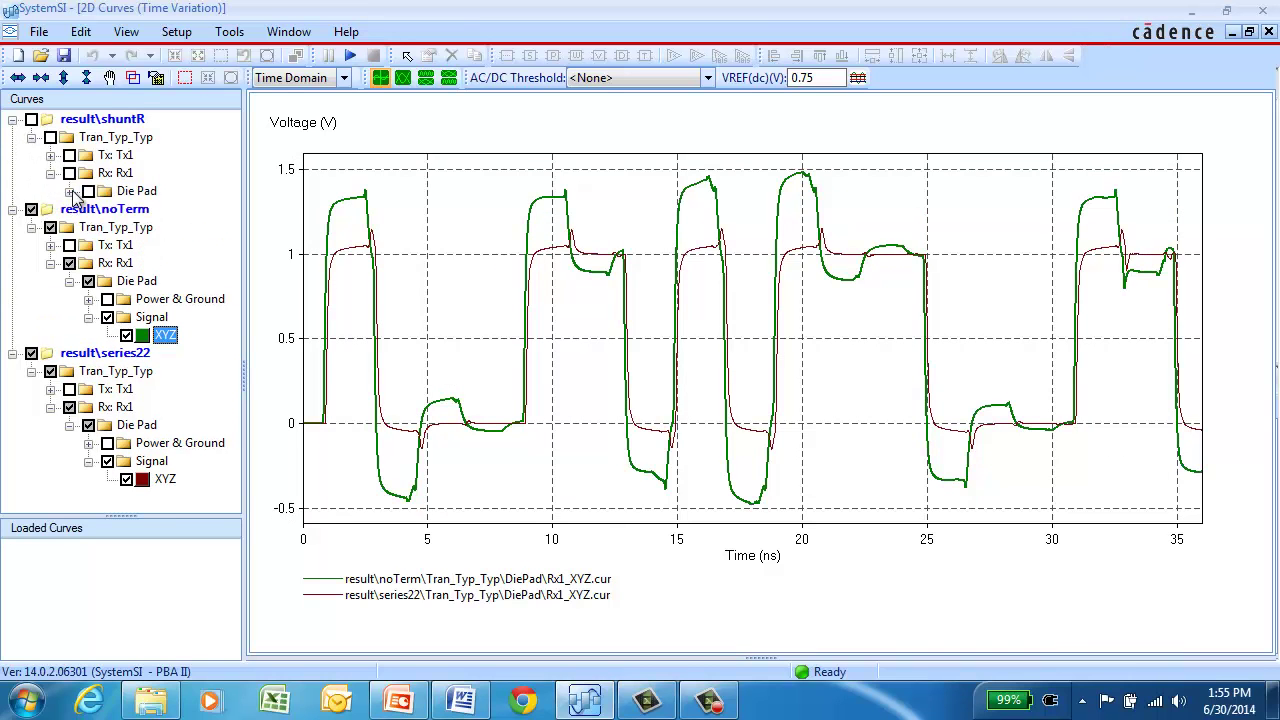
click(69, 191)
click(88, 227)
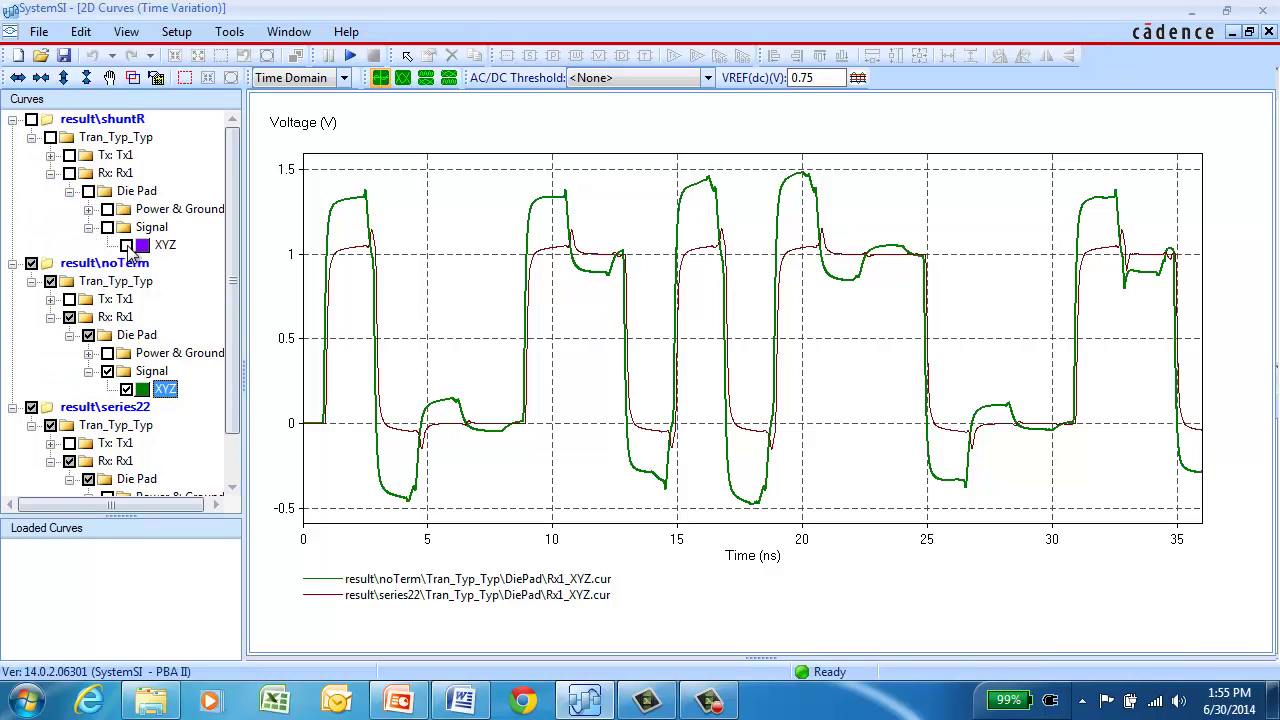
click(126, 245)
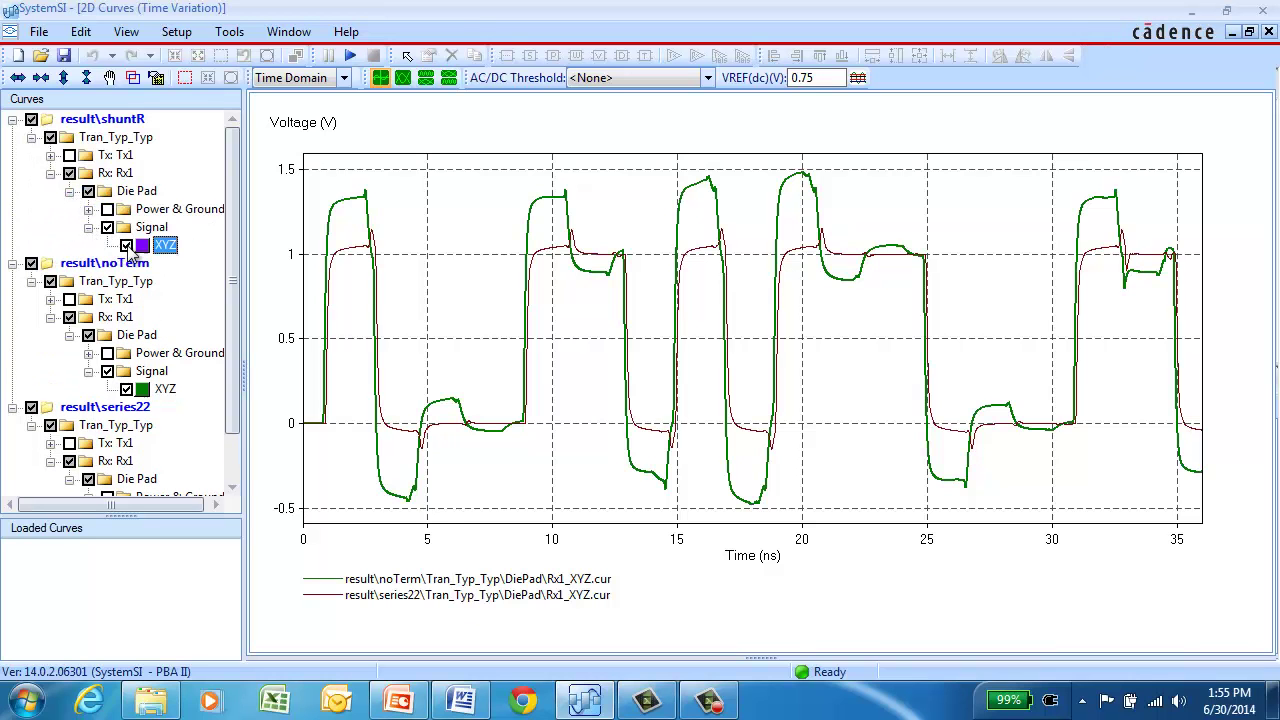
click(983, 621)
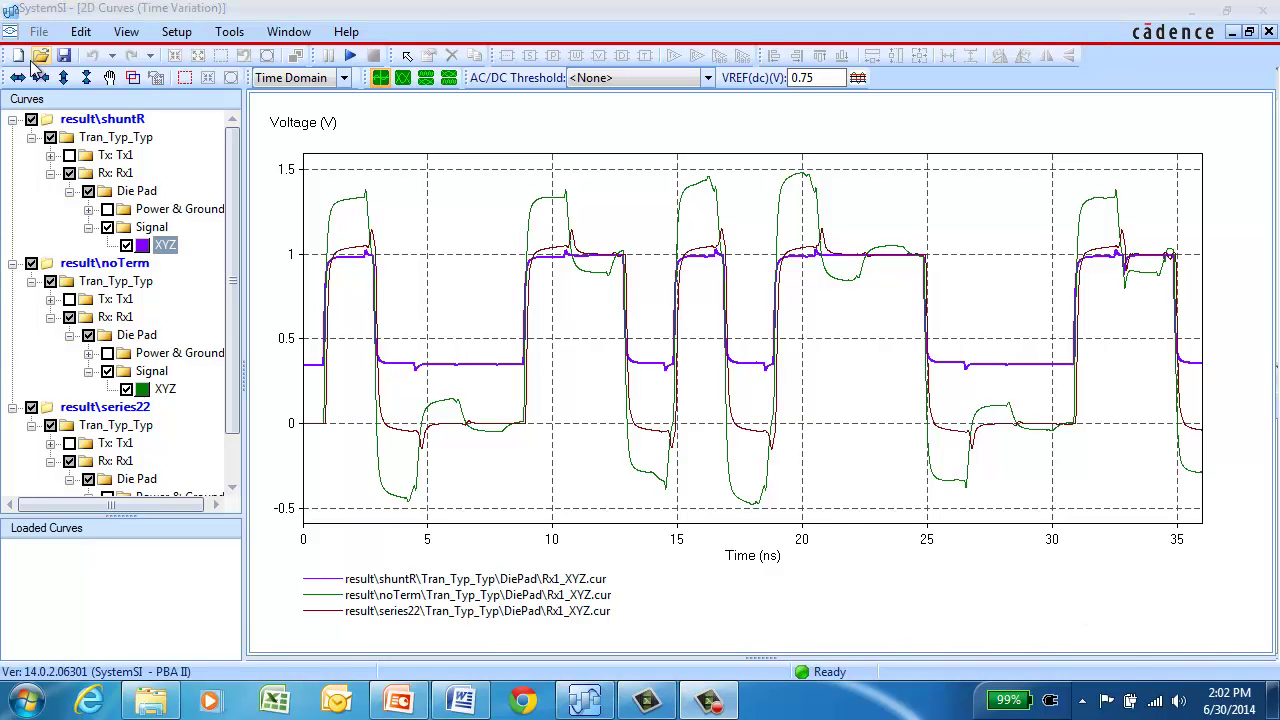
Step: Start a new Testbench workspace, discarding the current workspace changes
click(40, 56)
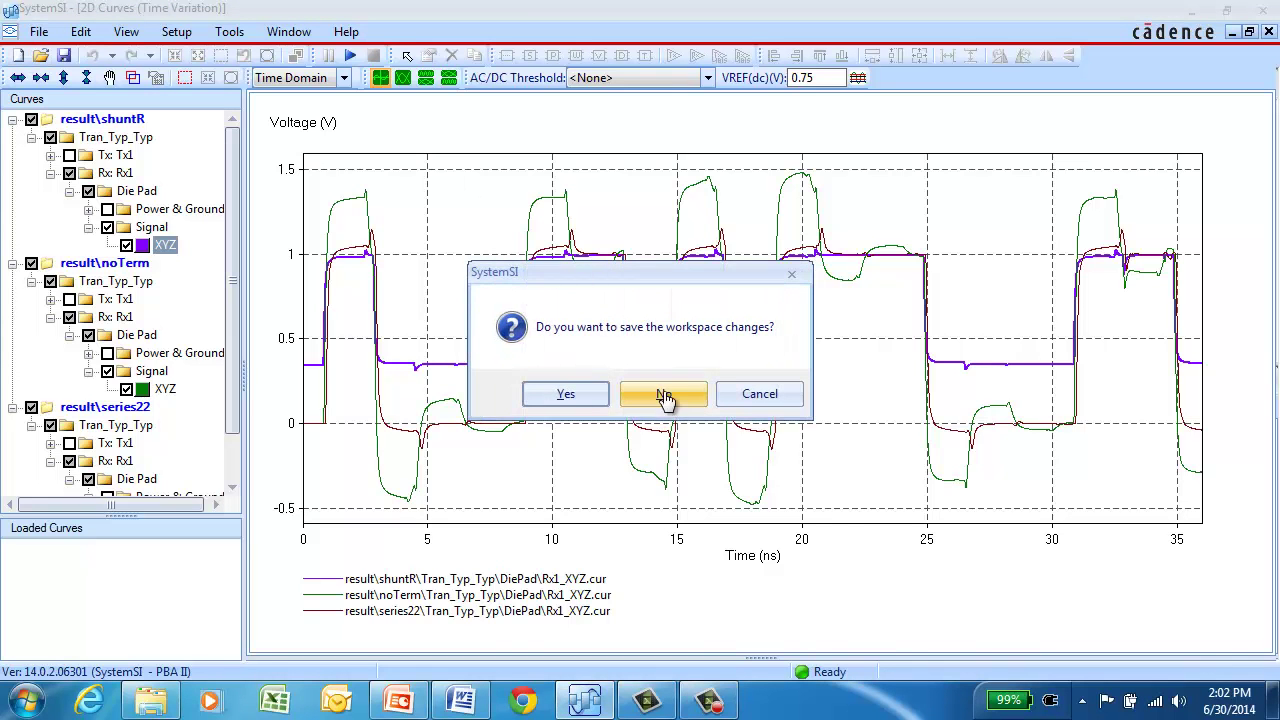
click(663, 393)
click(495, 327)
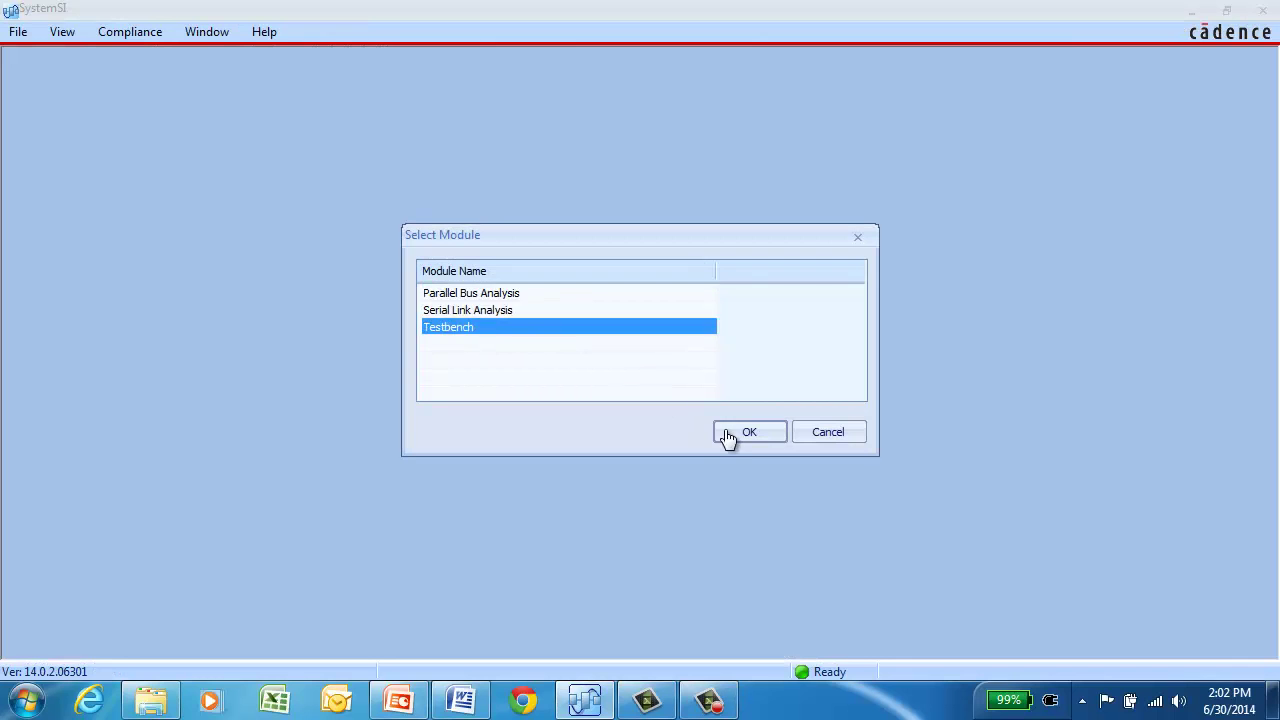
click(731, 432)
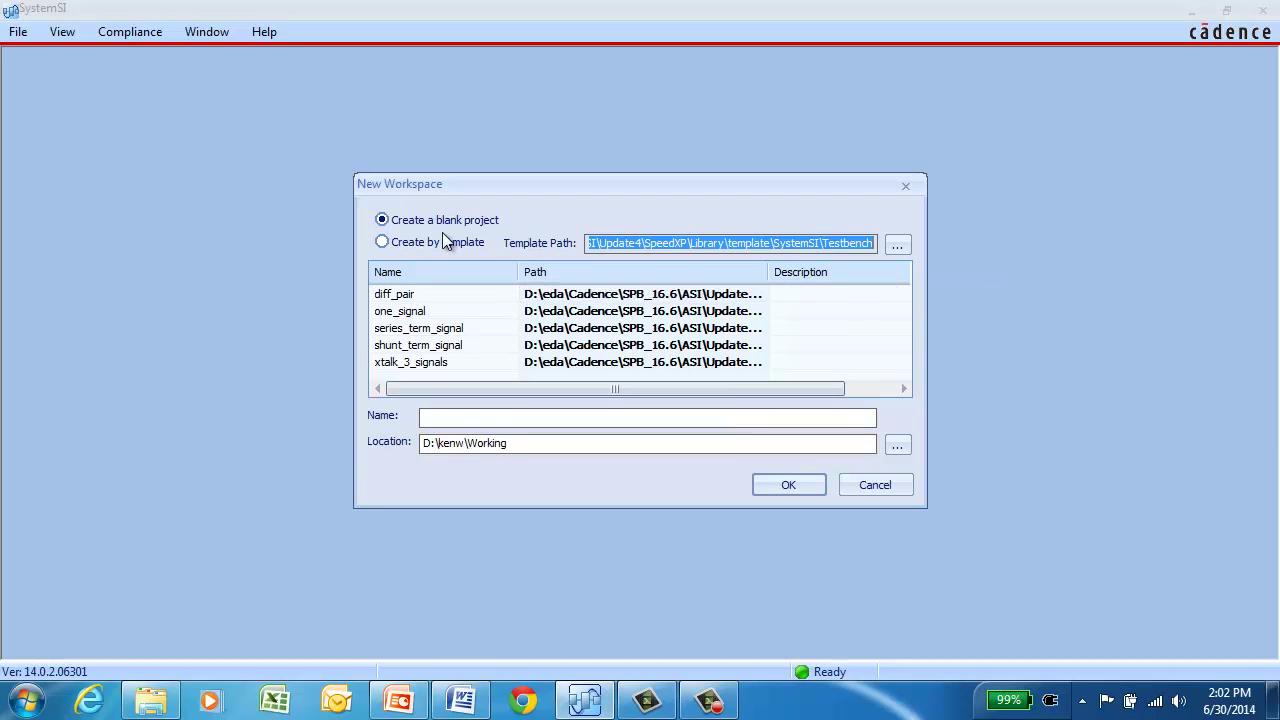
Step: Name the blank workspace tb_test and overwrite the existing one
click(483, 417)
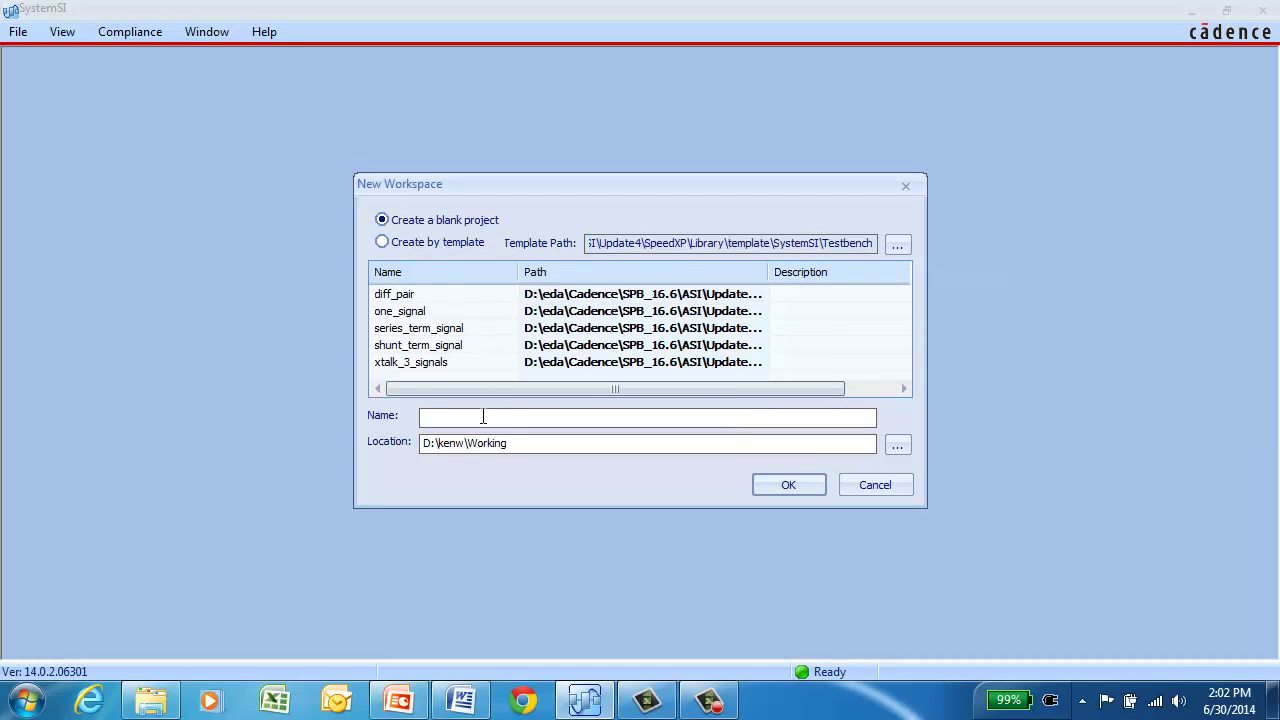
text(tb_test)
click(780, 488)
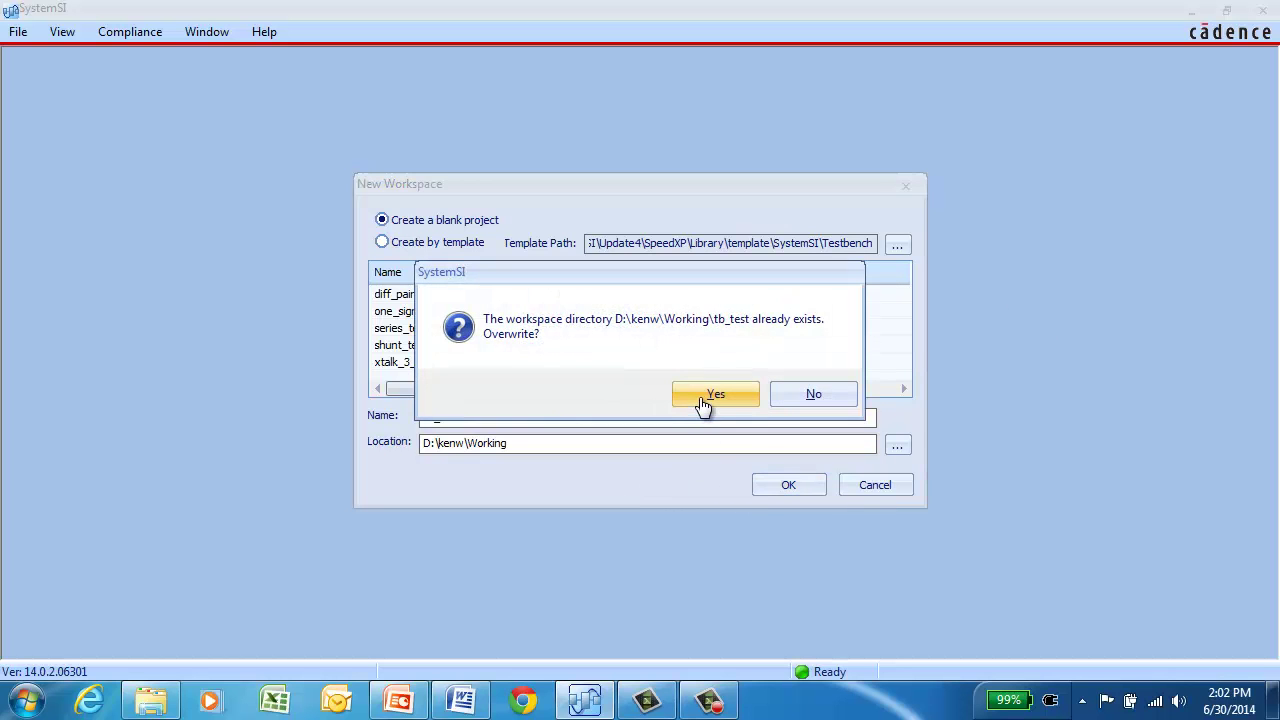
click(708, 393)
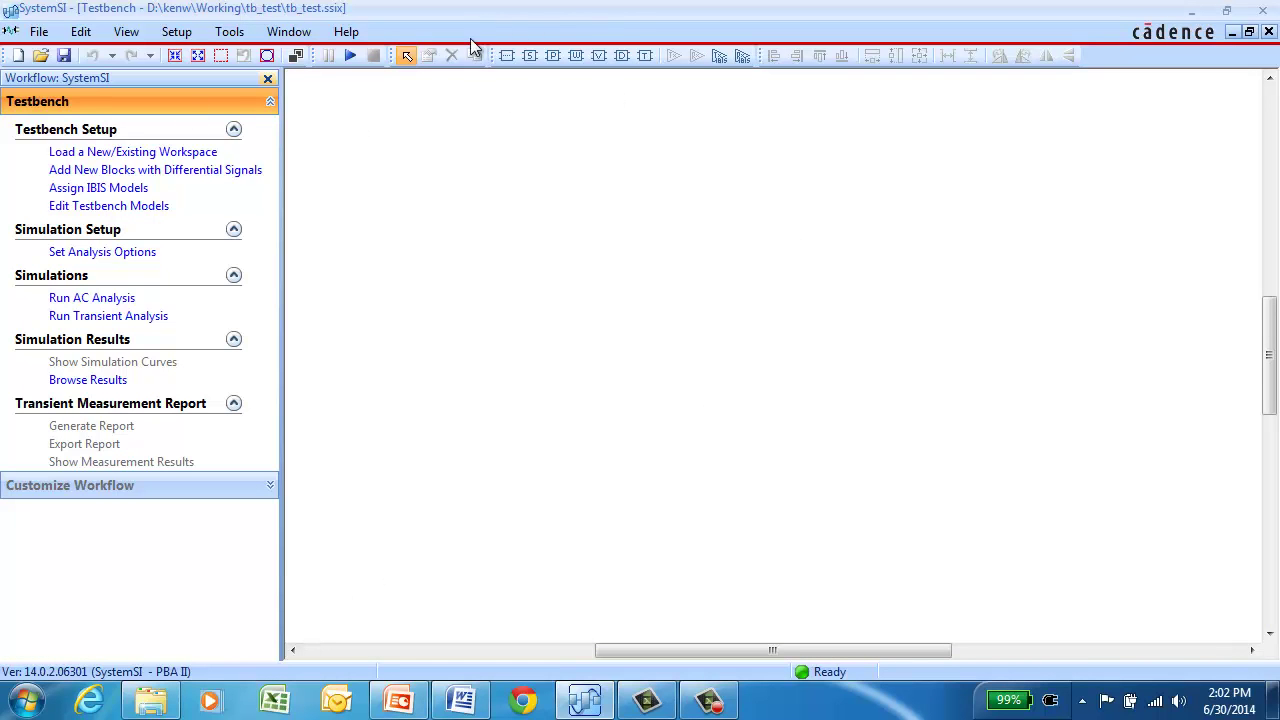
Step: Widen the canvas and place SPICE block New1, S-parameter block S1 and VRM1 in a row
click(268, 80)
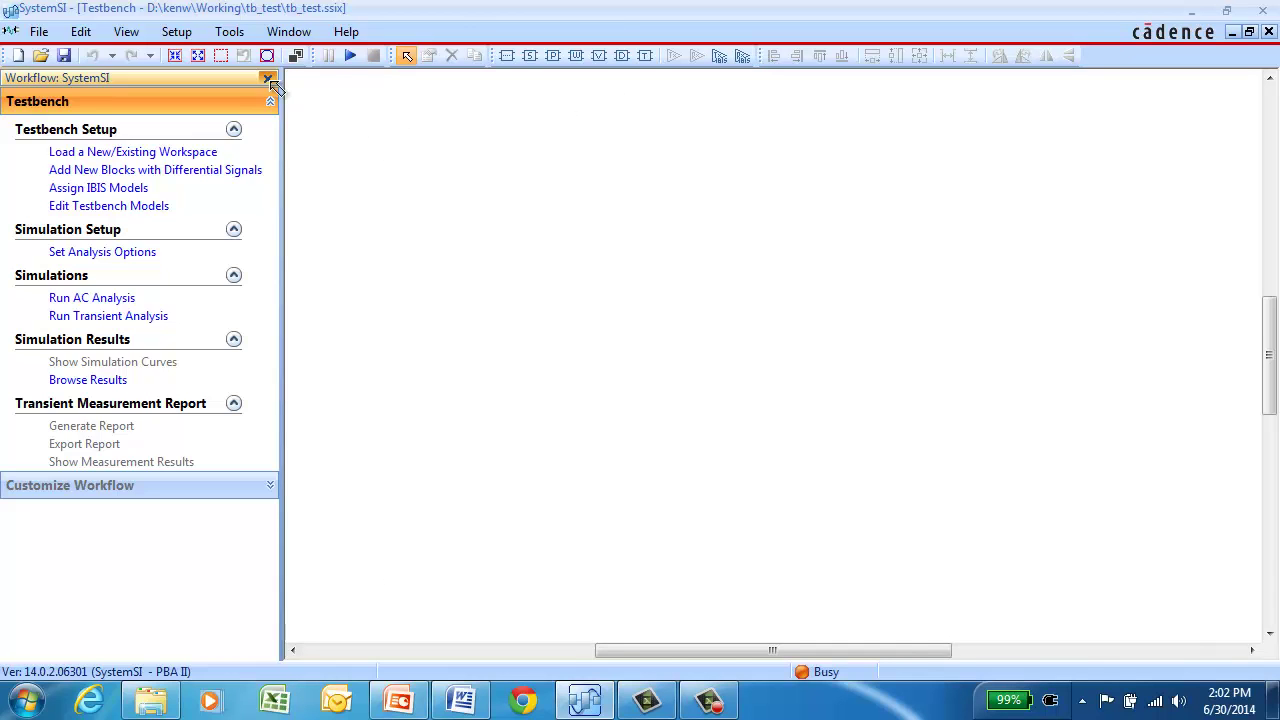
click(507, 56)
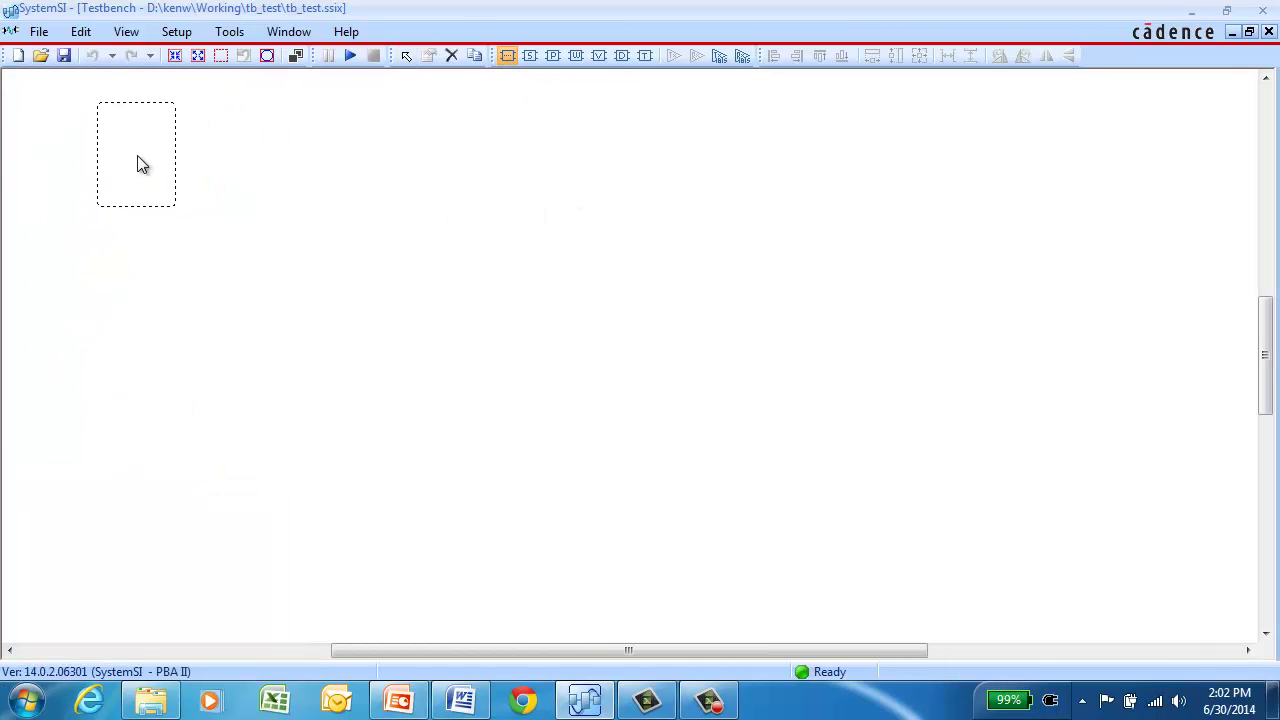
click(142, 162)
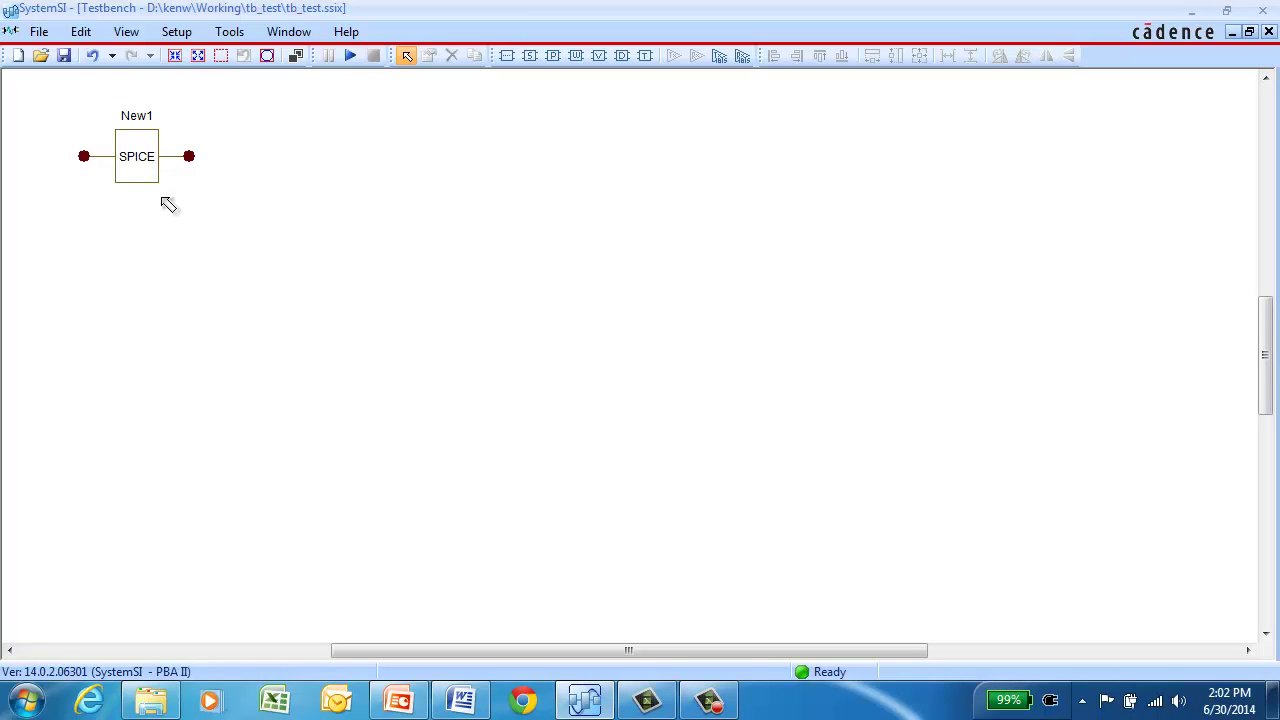
click(530, 55)
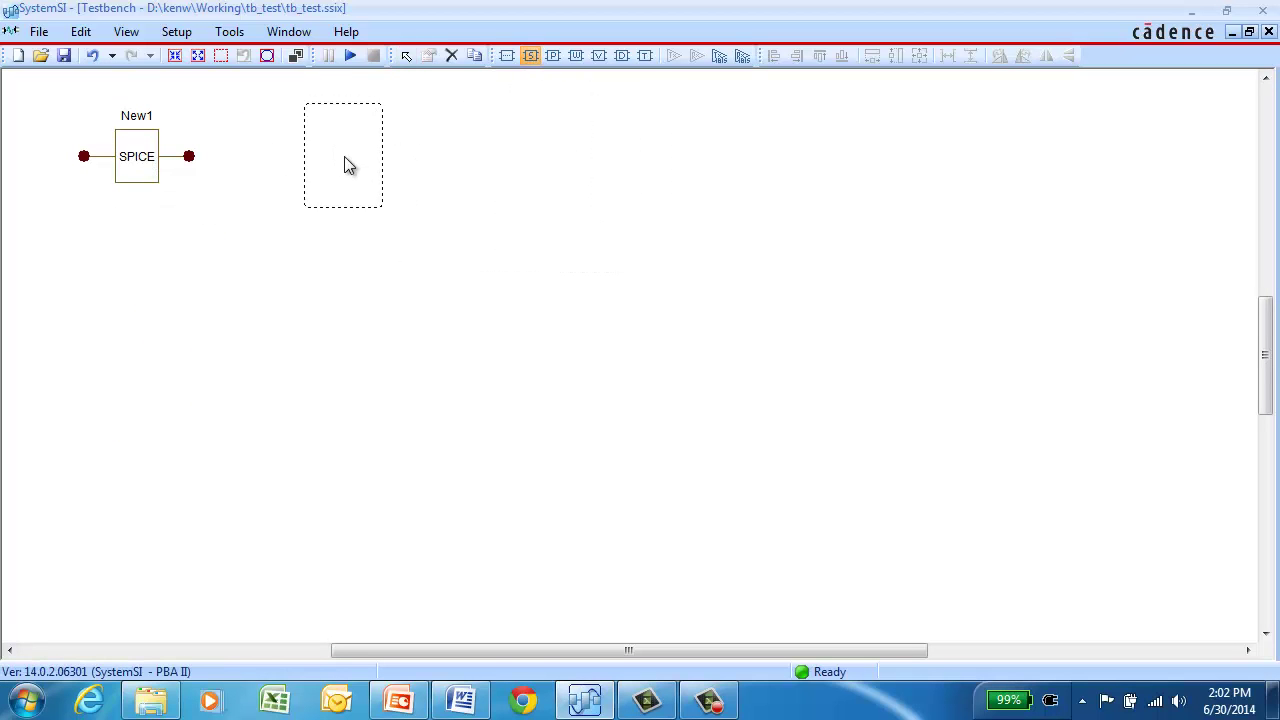
click(351, 166)
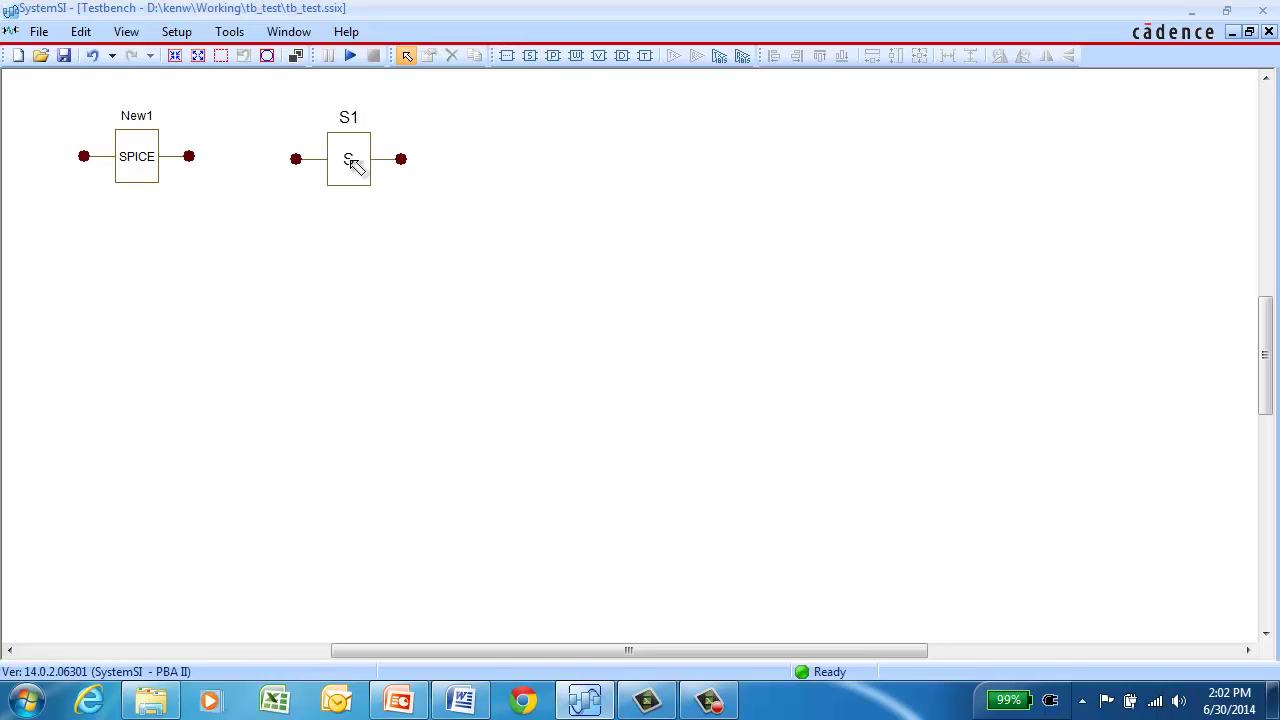
click(553, 56)
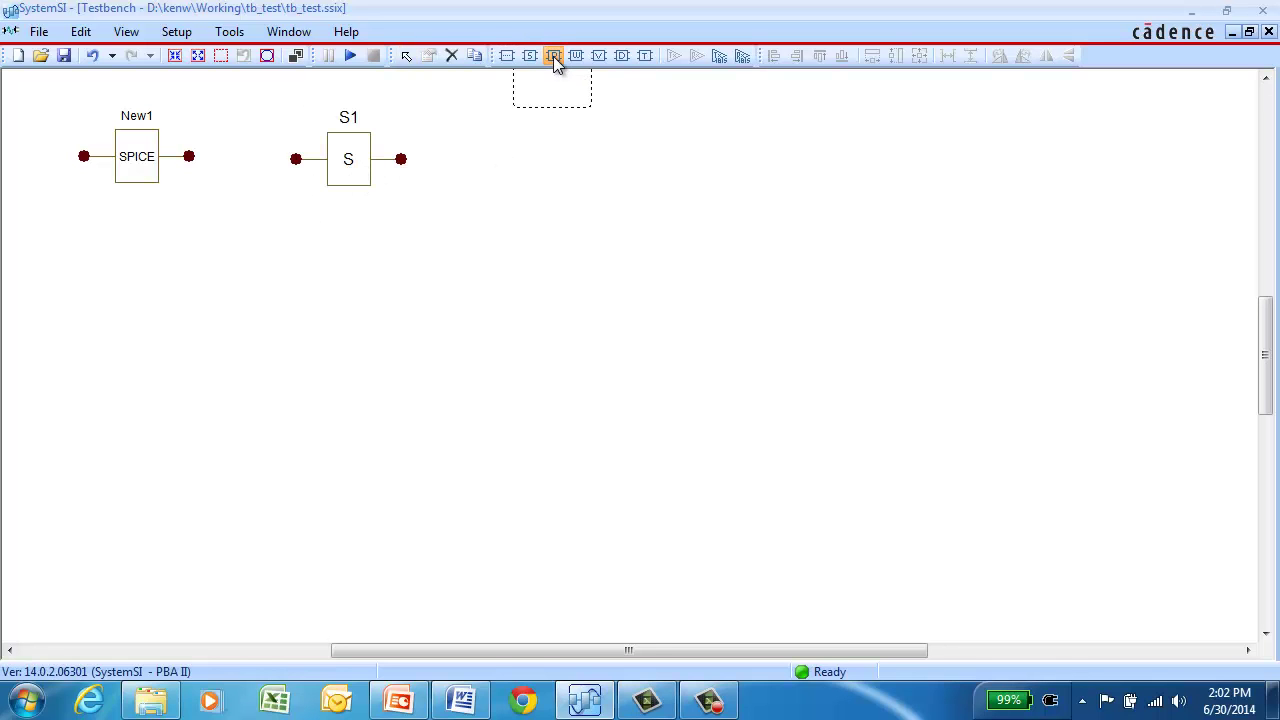
click(568, 176)
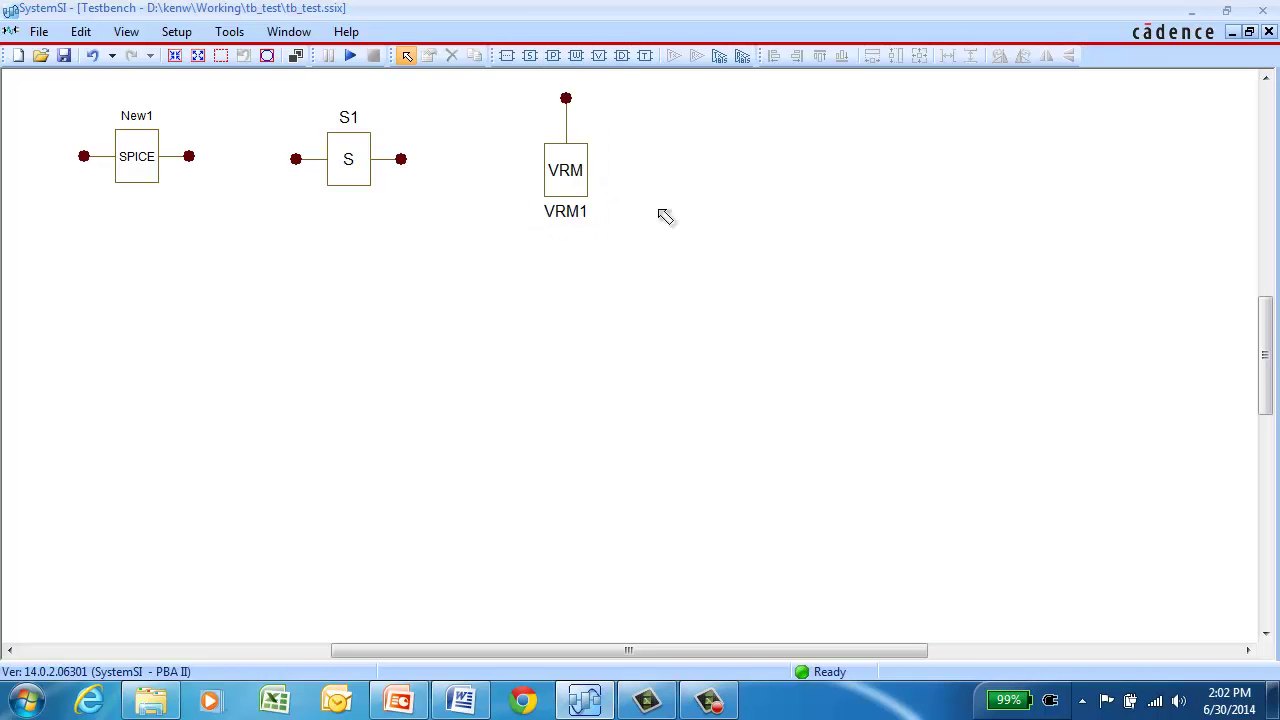
Step: Add the 5000mil W-element line W1, Via1 at the row's end, and 50 Ohm Discrete1 below New1
click(577, 56)
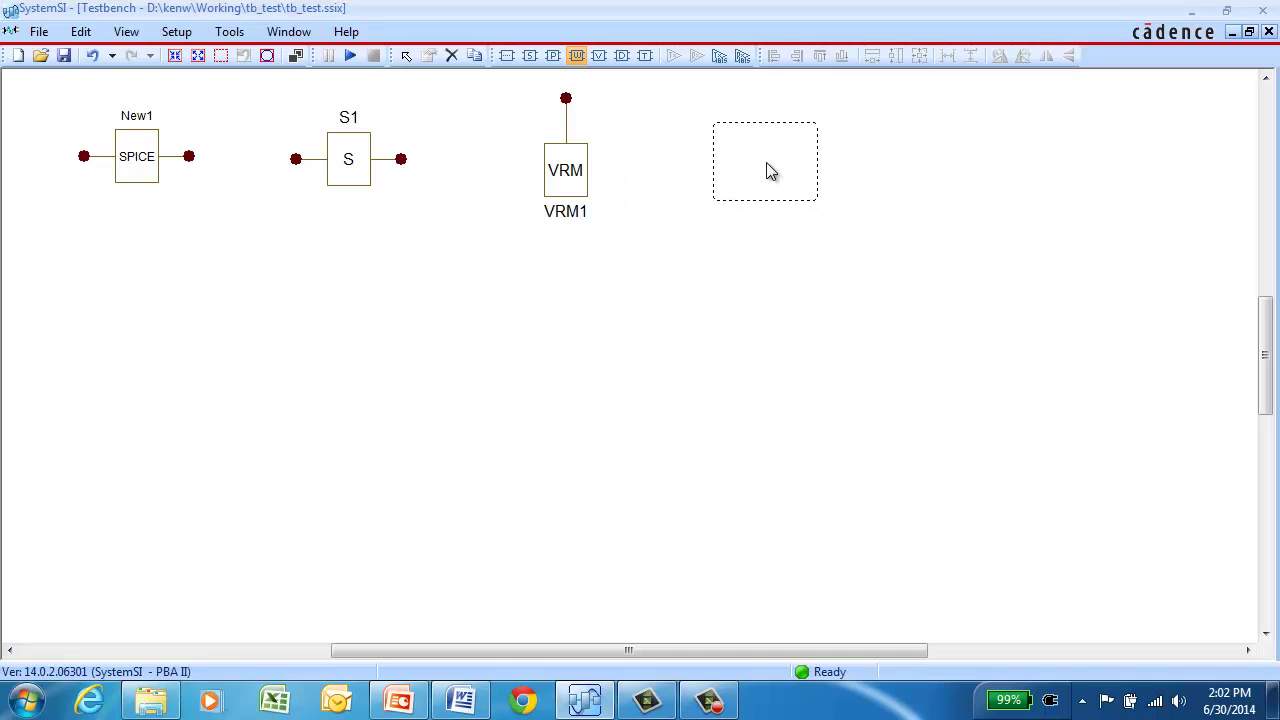
click(770, 172)
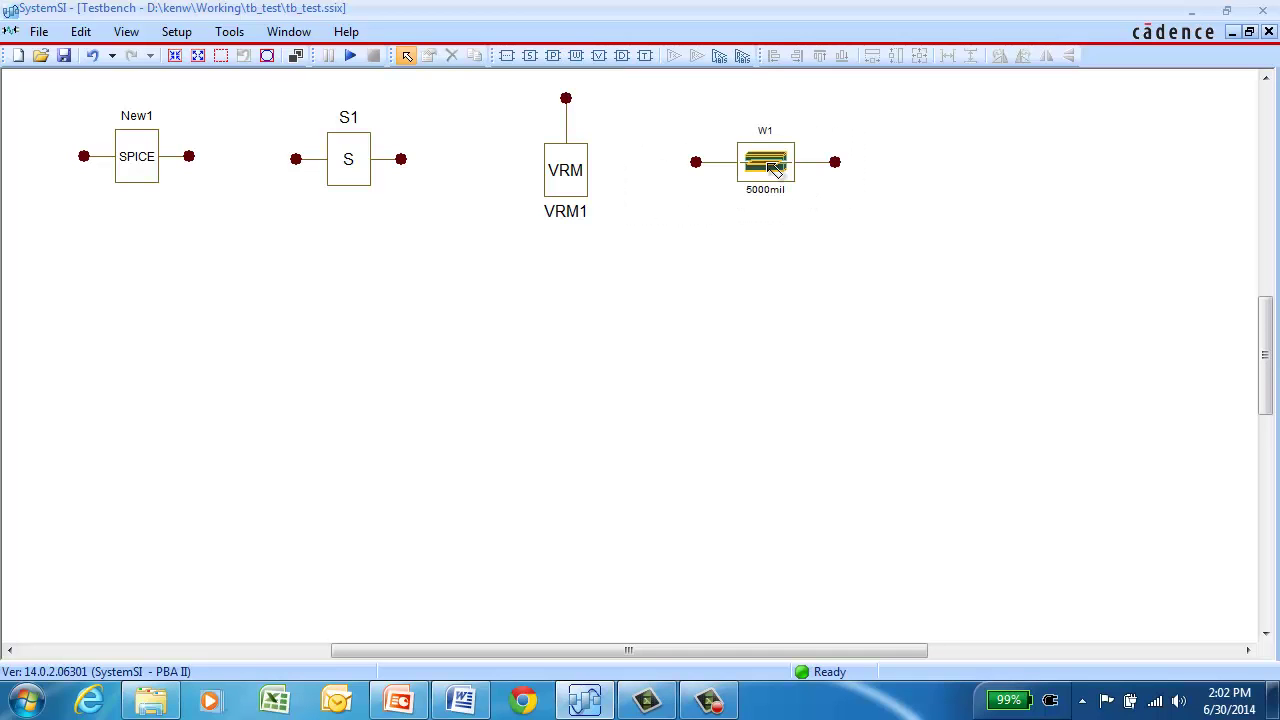
click(600, 57)
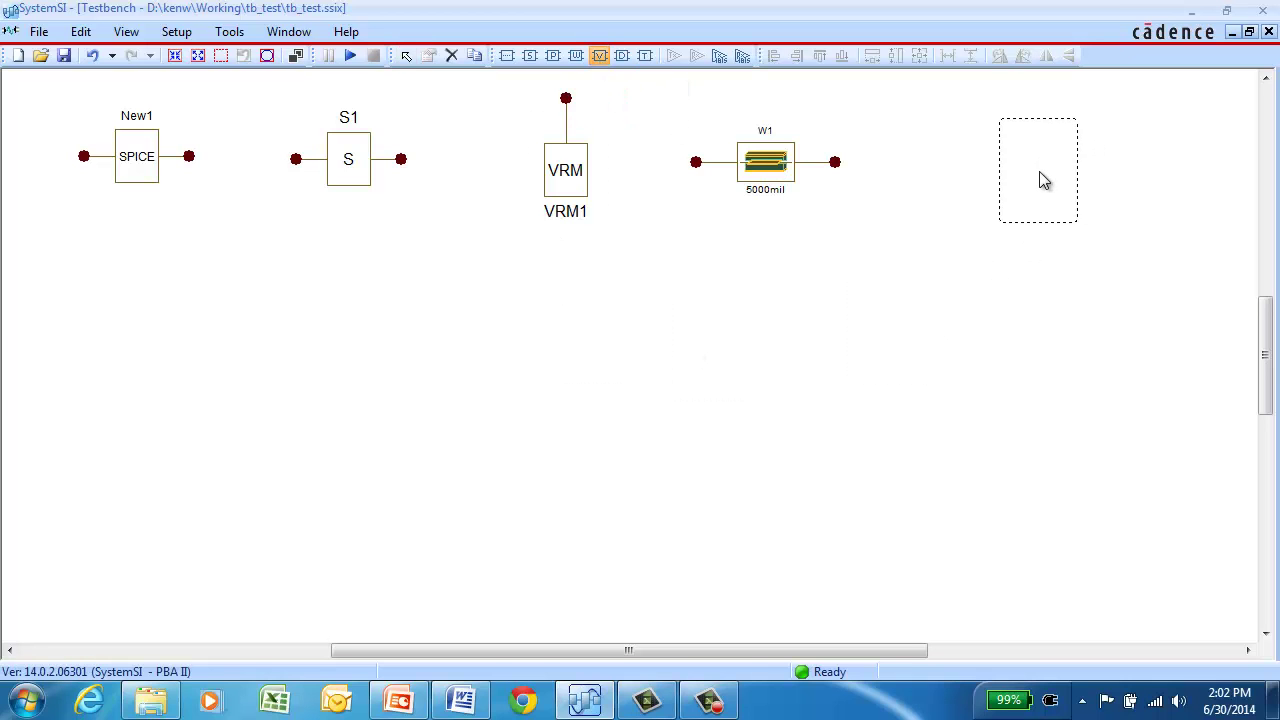
click(1042, 180)
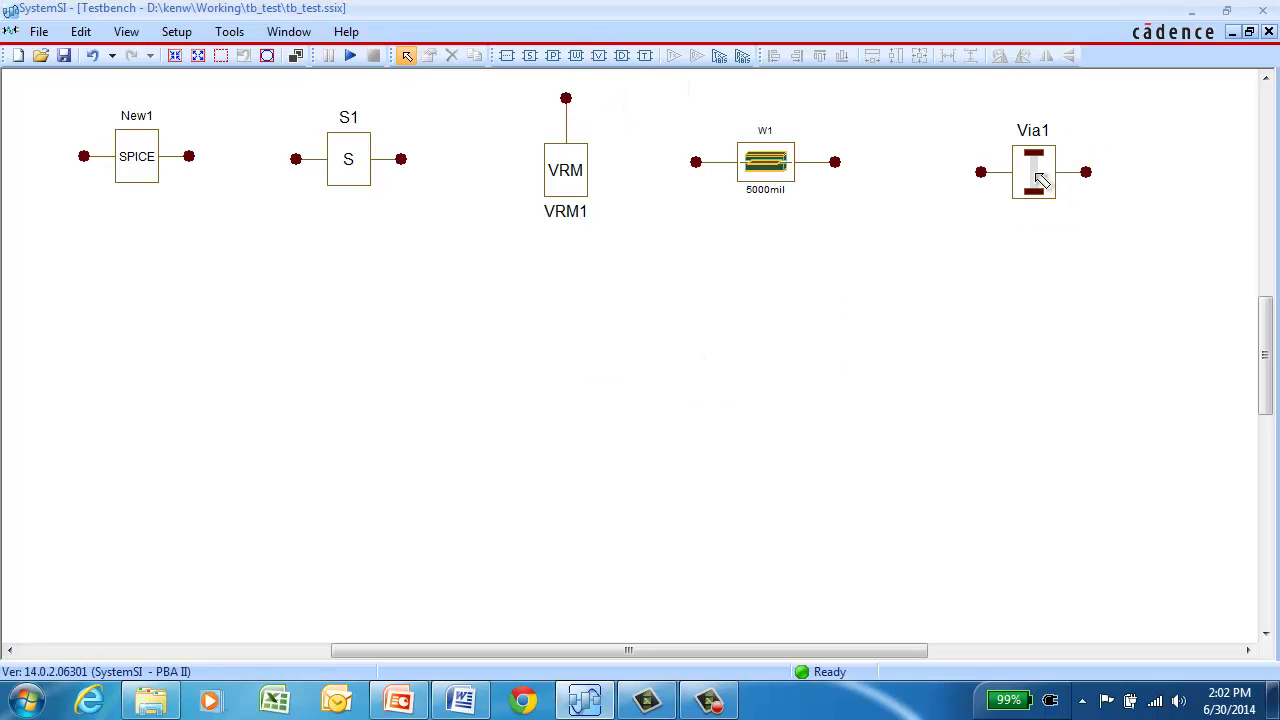
click(622, 57)
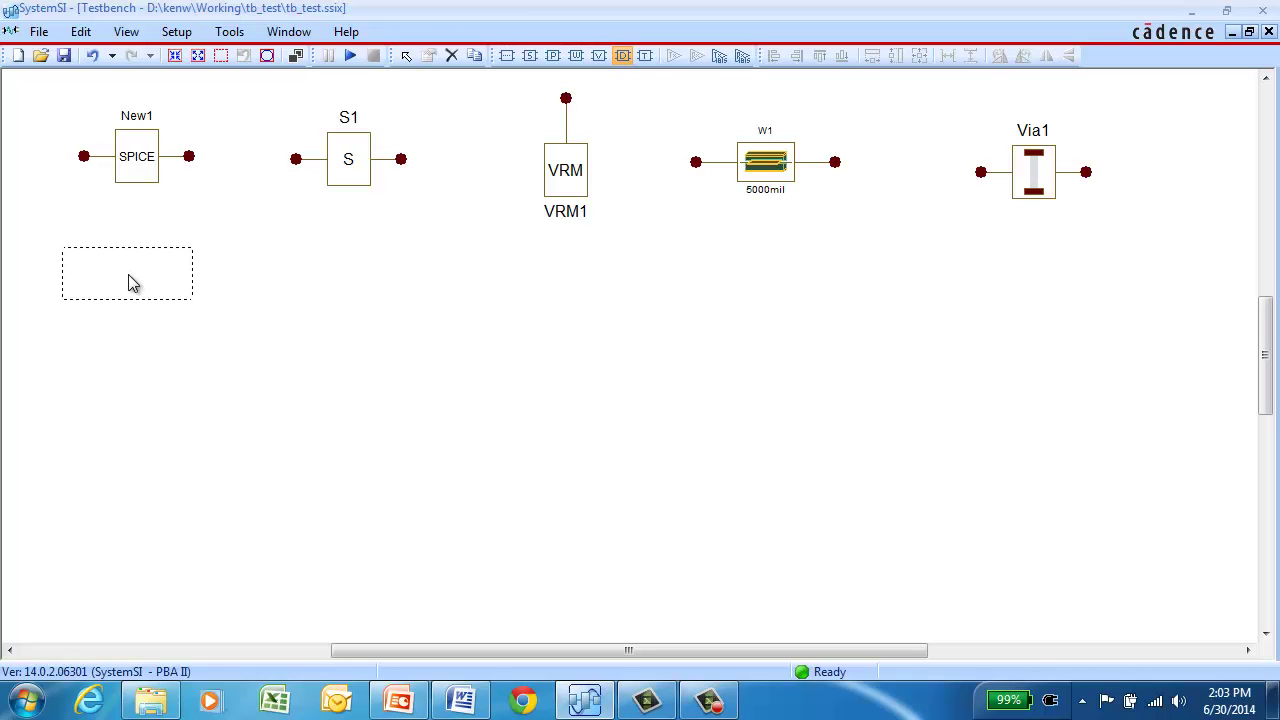
click(133, 283)
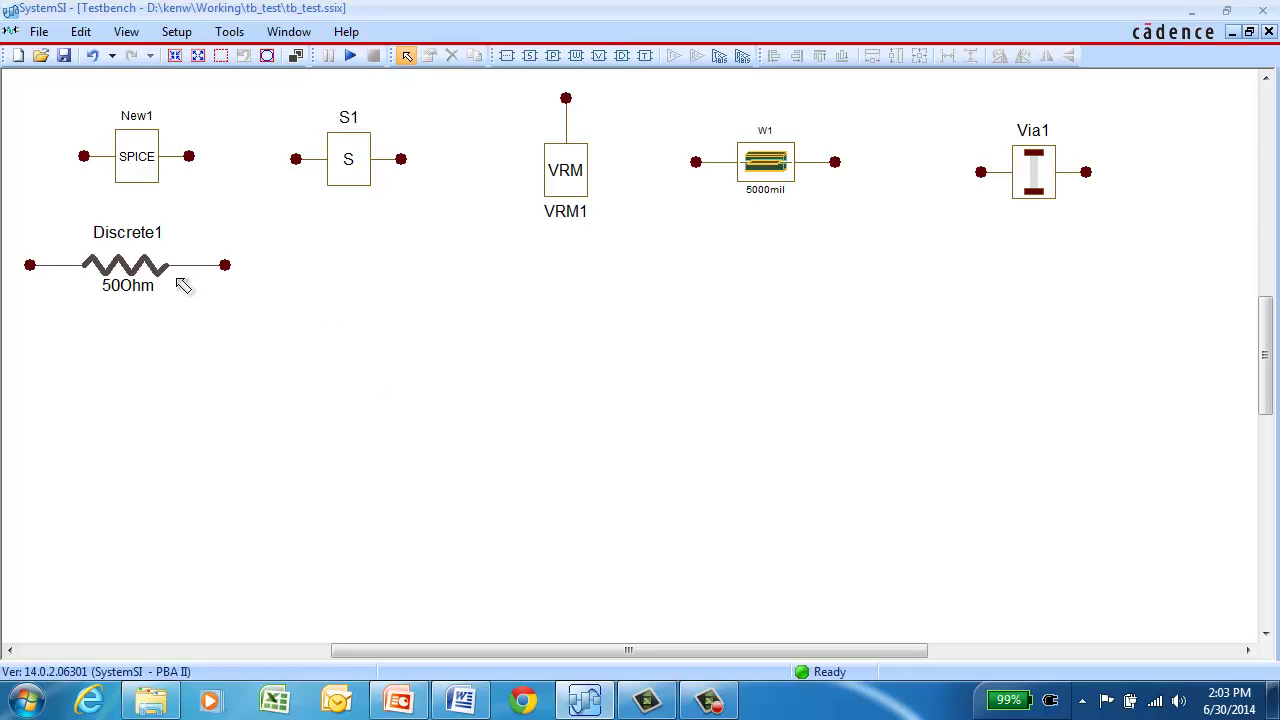
Step: Open Discrete1's properties and zoom in on the resistor
double_click(127, 278)
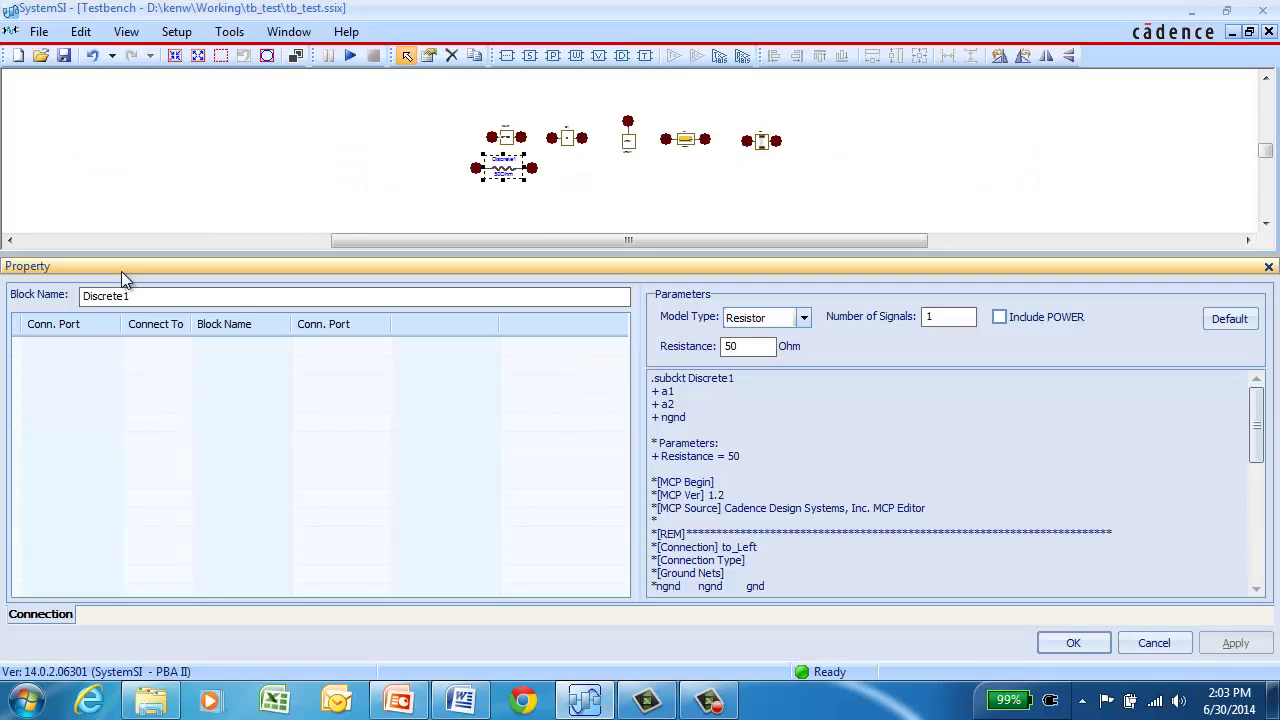
click(277, 140)
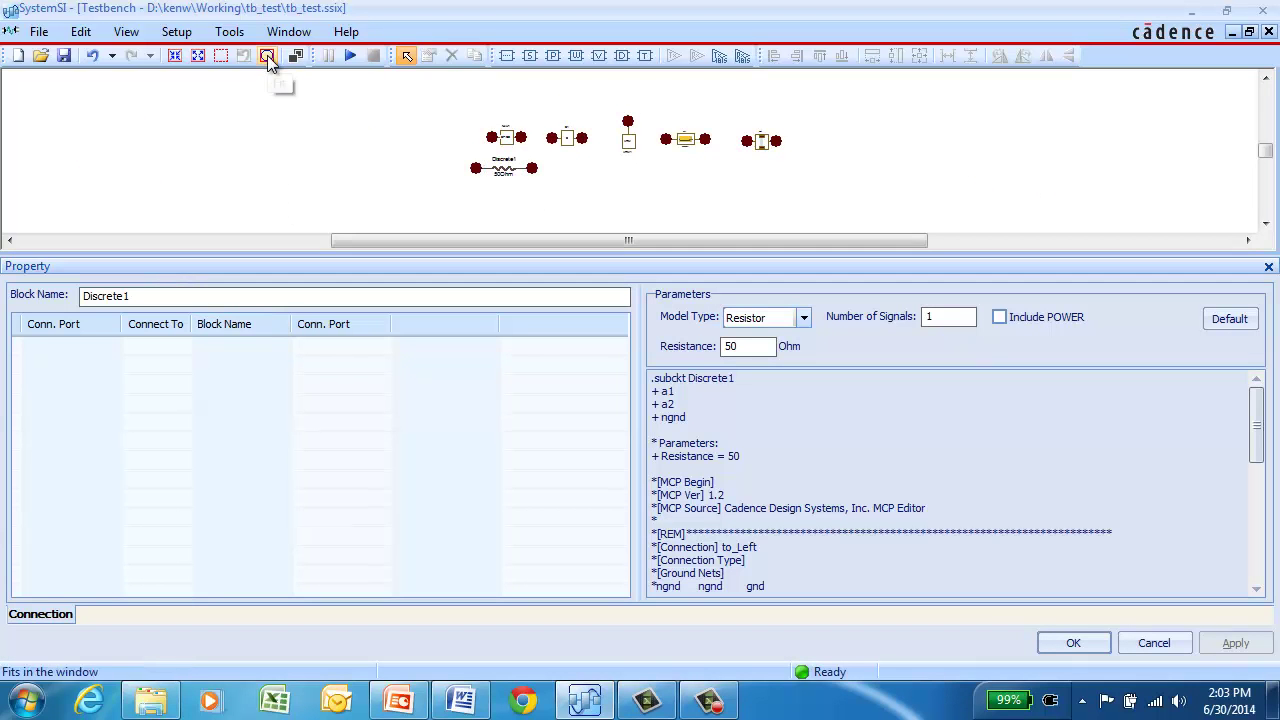
click(221, 55)
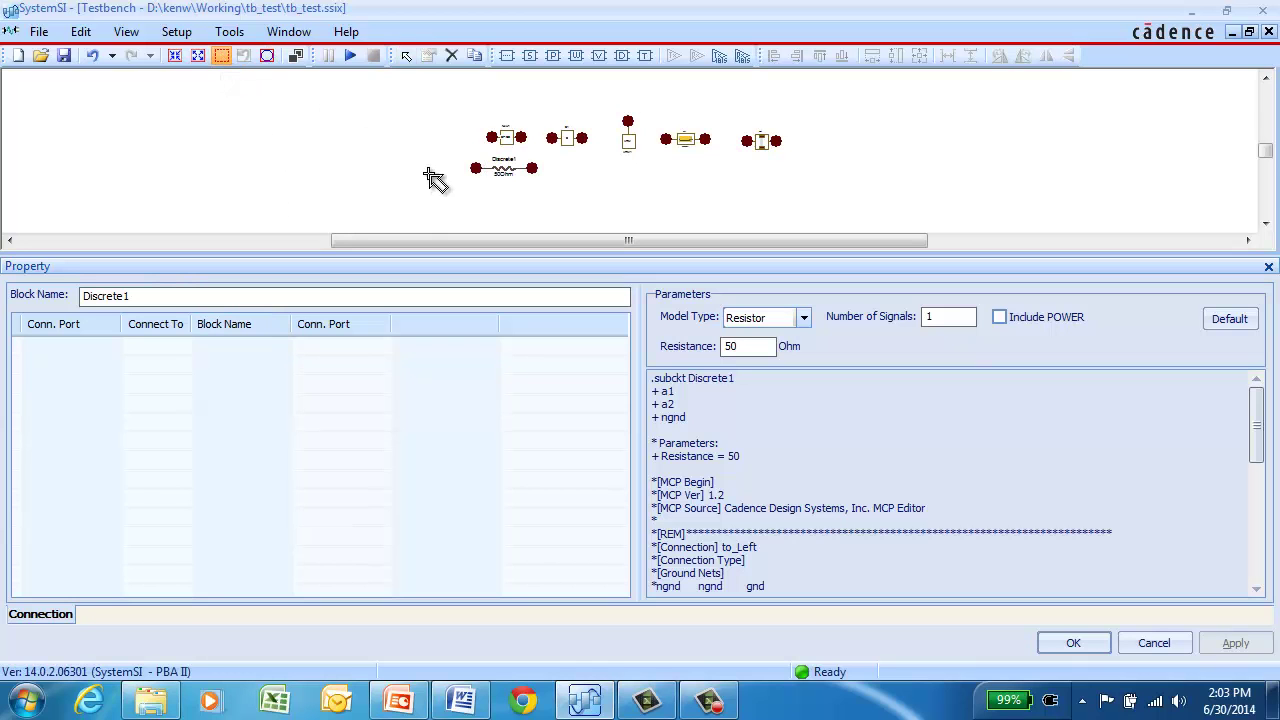
drag(420, 150, 584, 203)
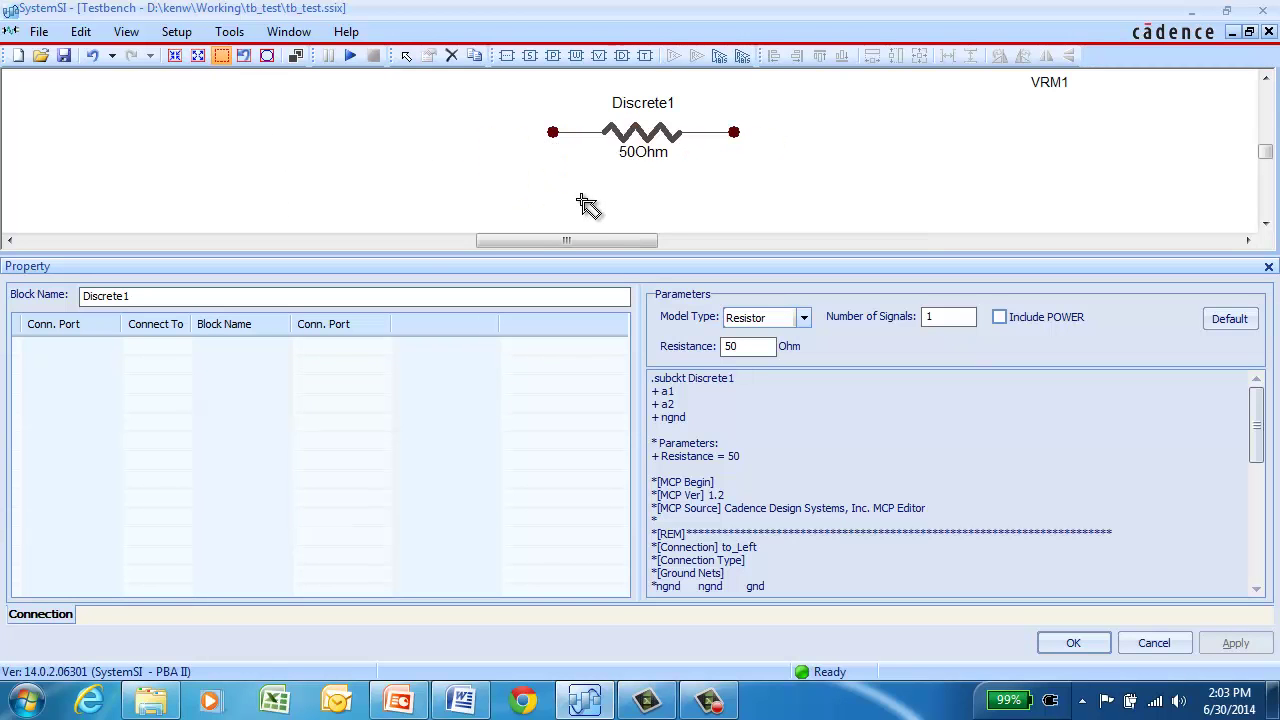
Step: Try Discrete1 as an inductor, a 10pF capacitor and a series RLC, applying each
click(802, 318)
click(790, 353)
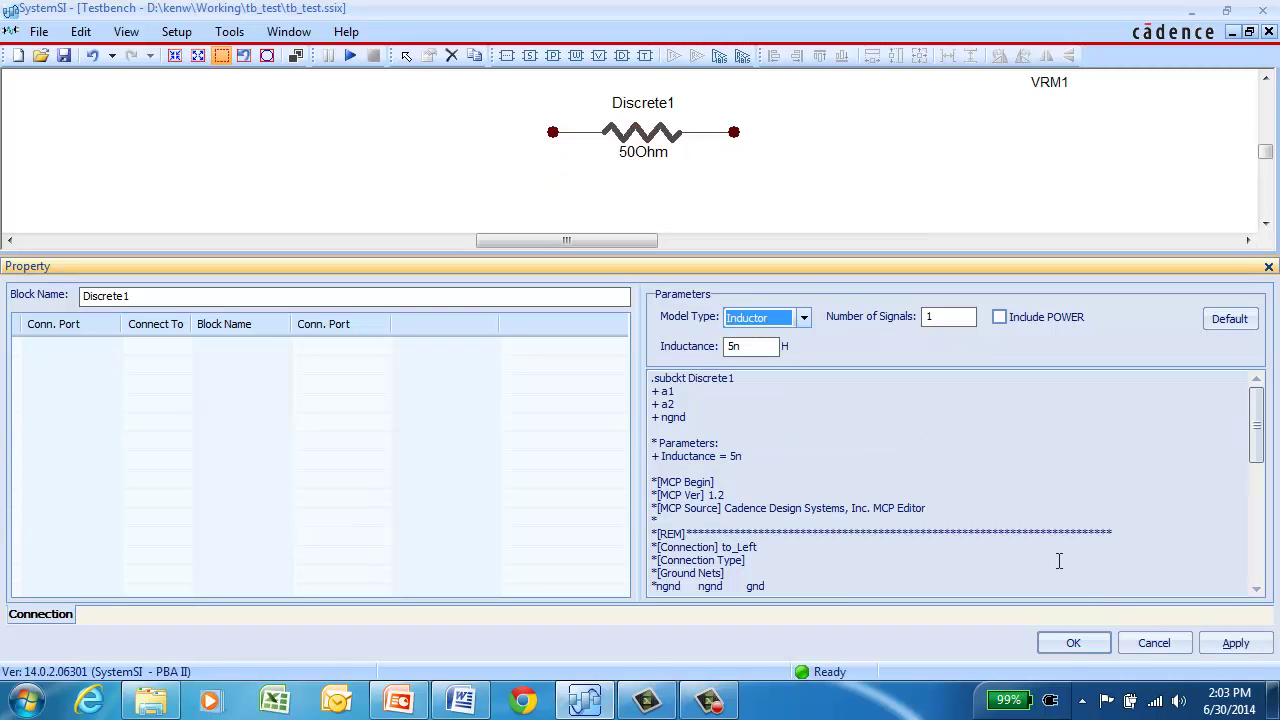
click(1236, 642)
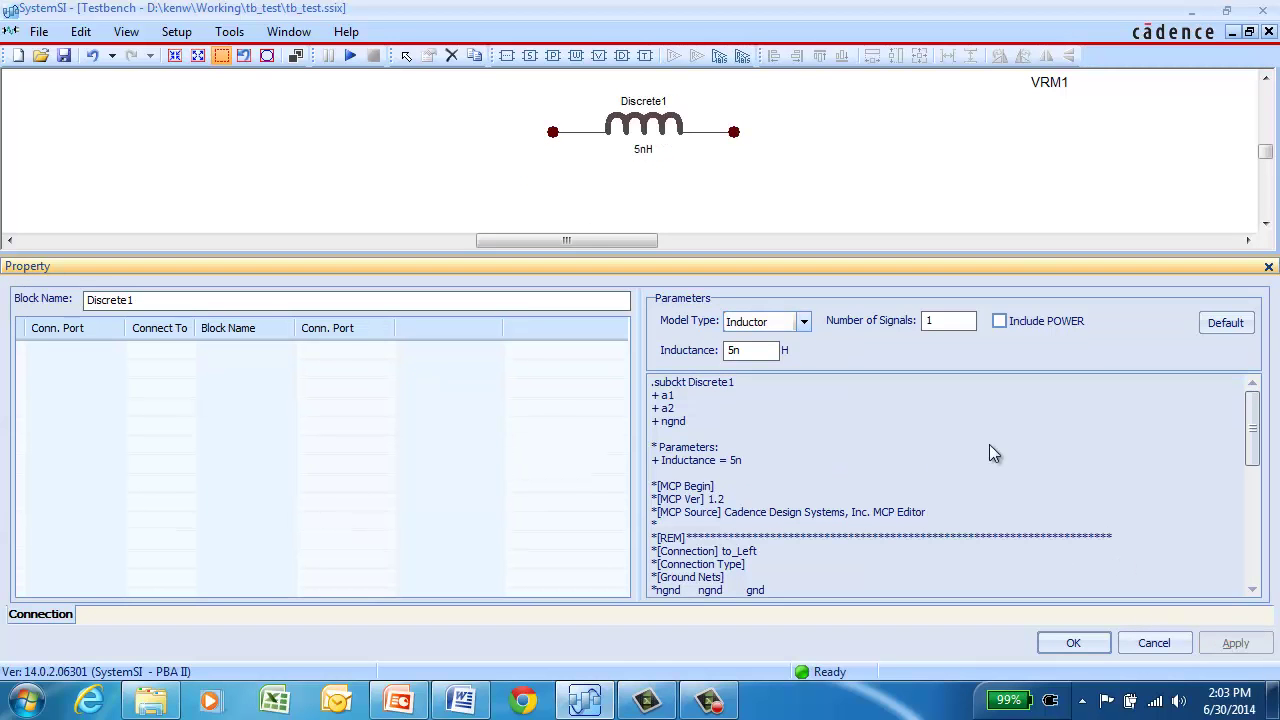
click(803, 322)
click(778, 362)
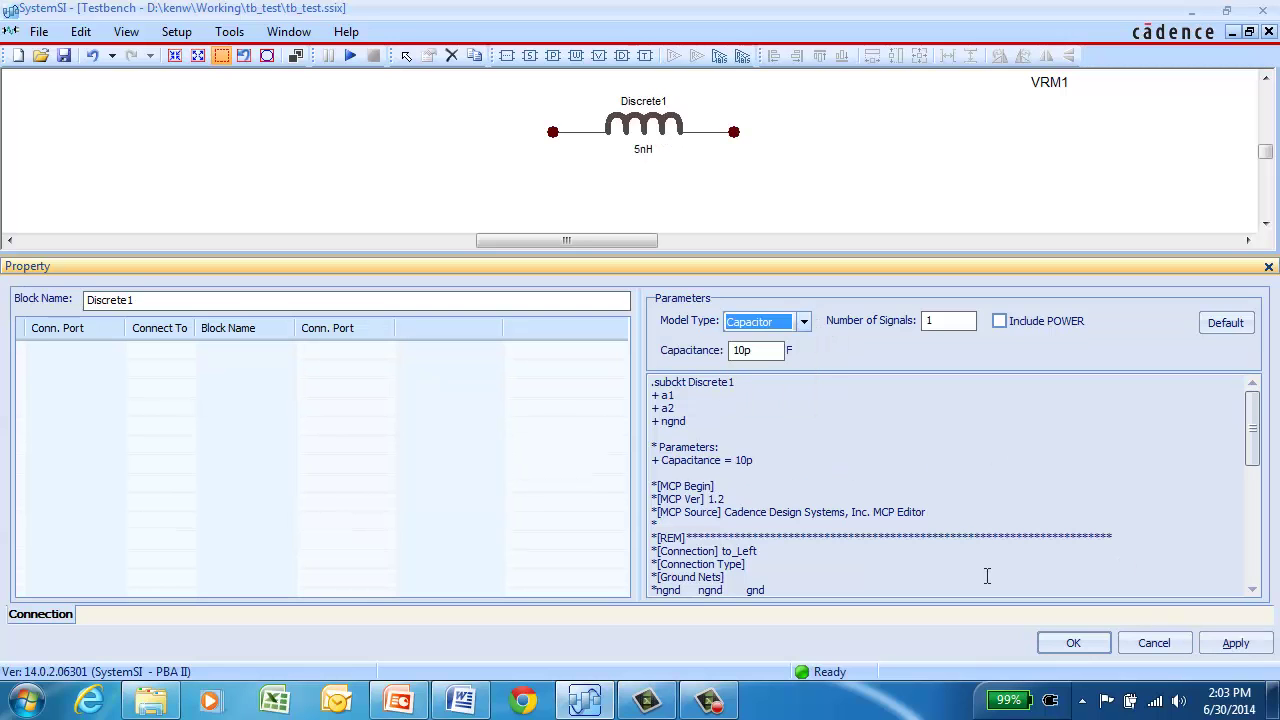
click(1218, 655)
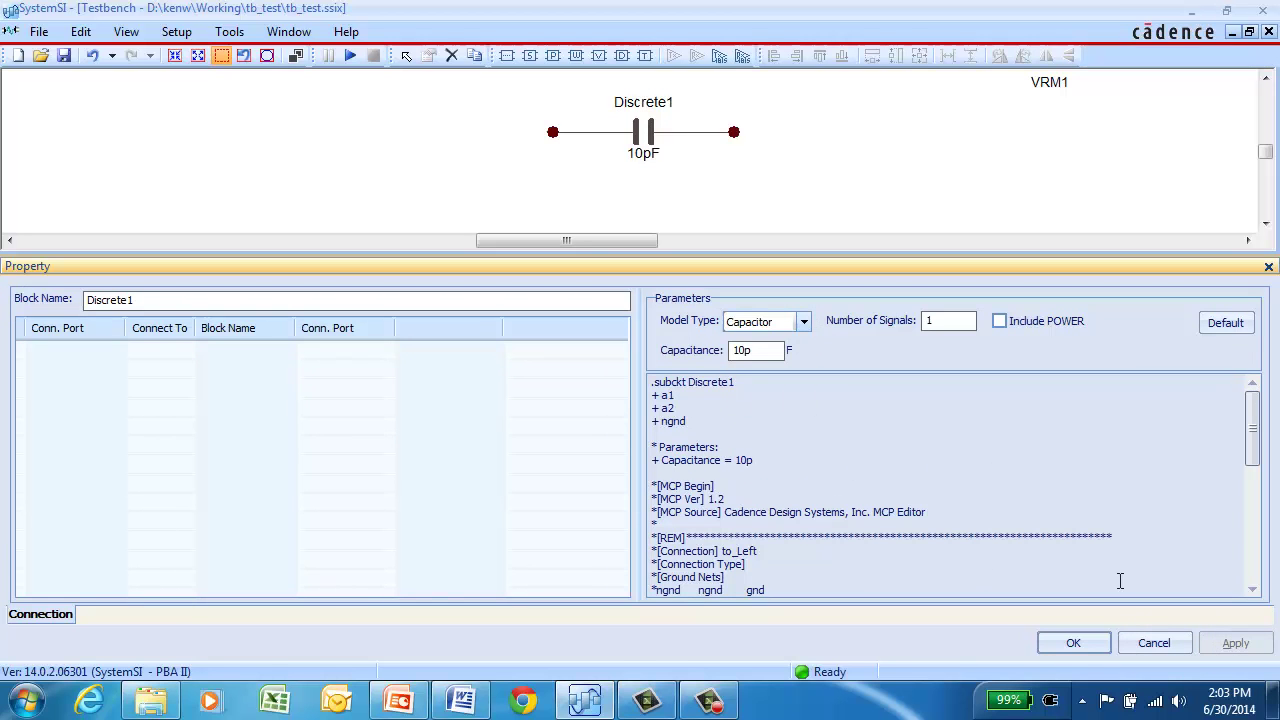
click(805, 325)
click(778, 375)
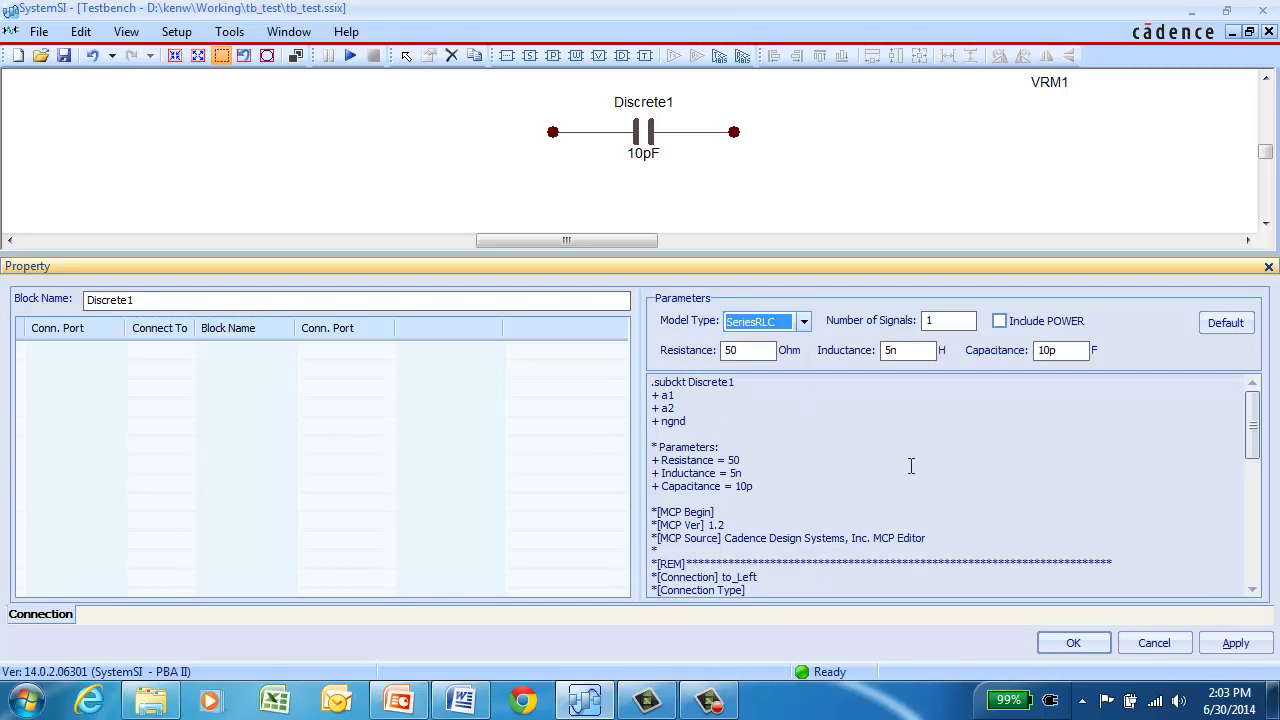
click(1230, 644)
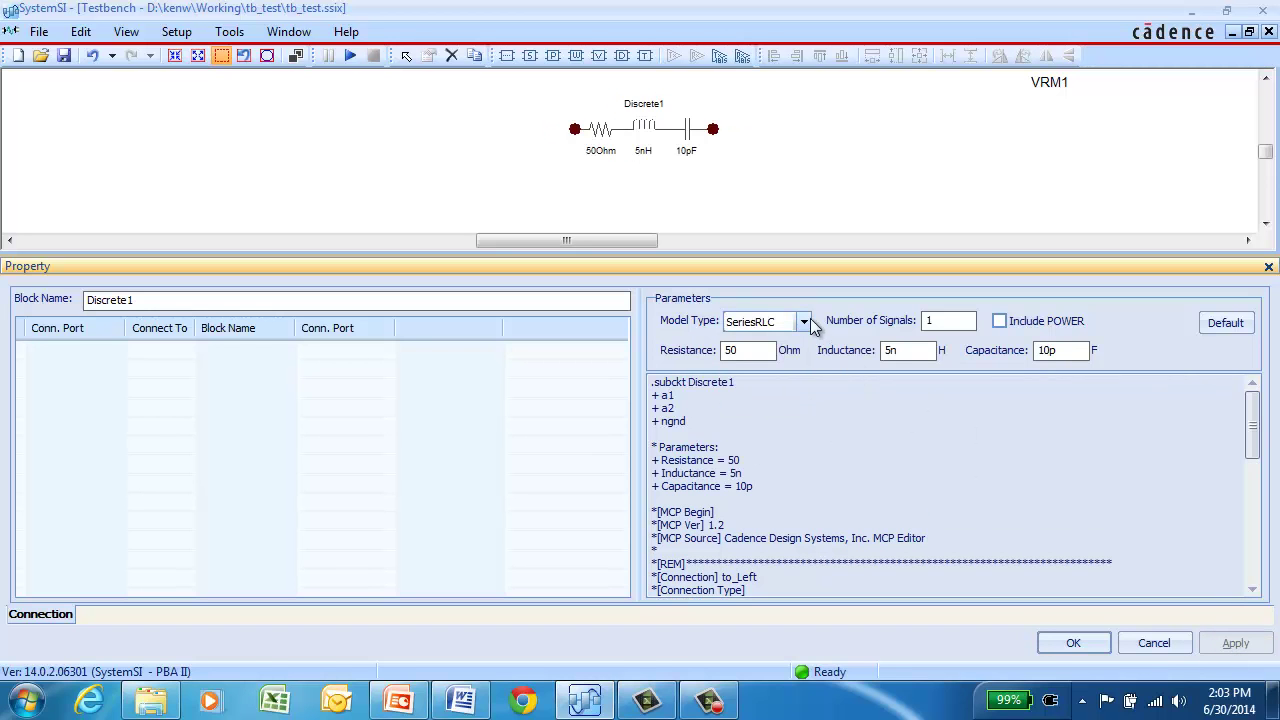
Step: Try parallel RLC, then settle Discrete1 on an ideal transmission line and fit all blocks in view
click(804, 323)
click(790, 397)
click(1236, 644)
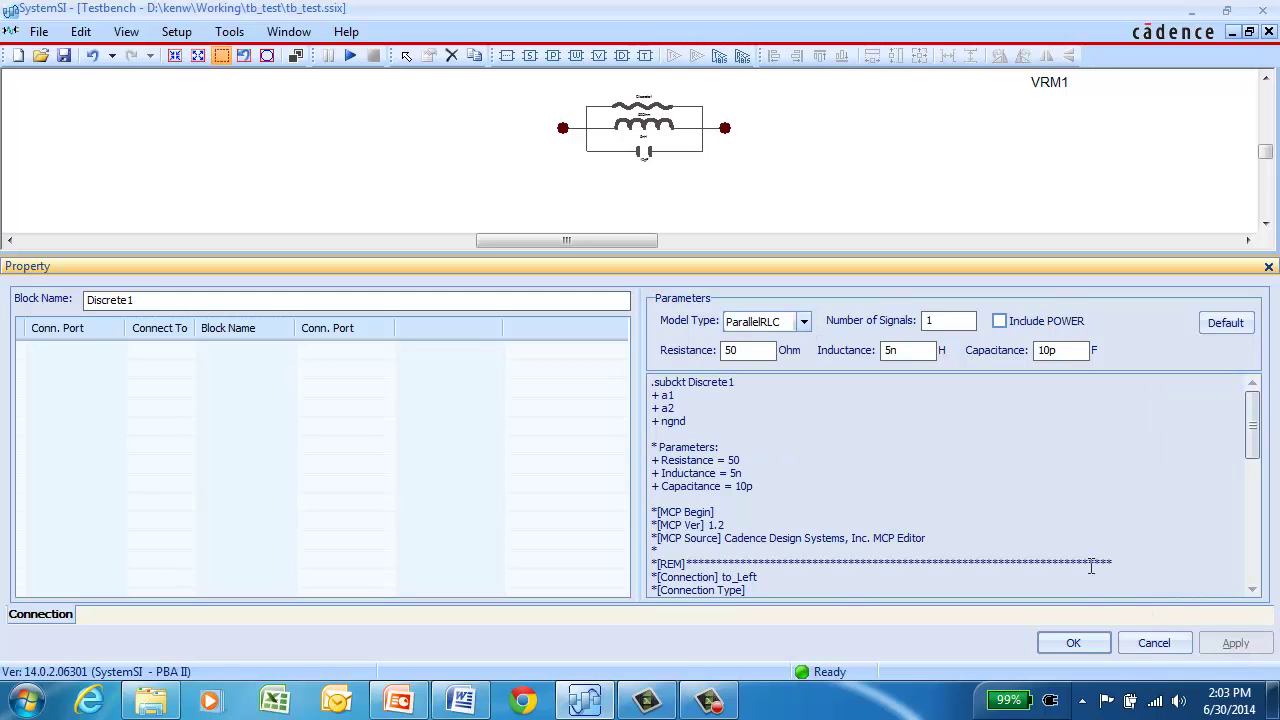
click(803, 322)
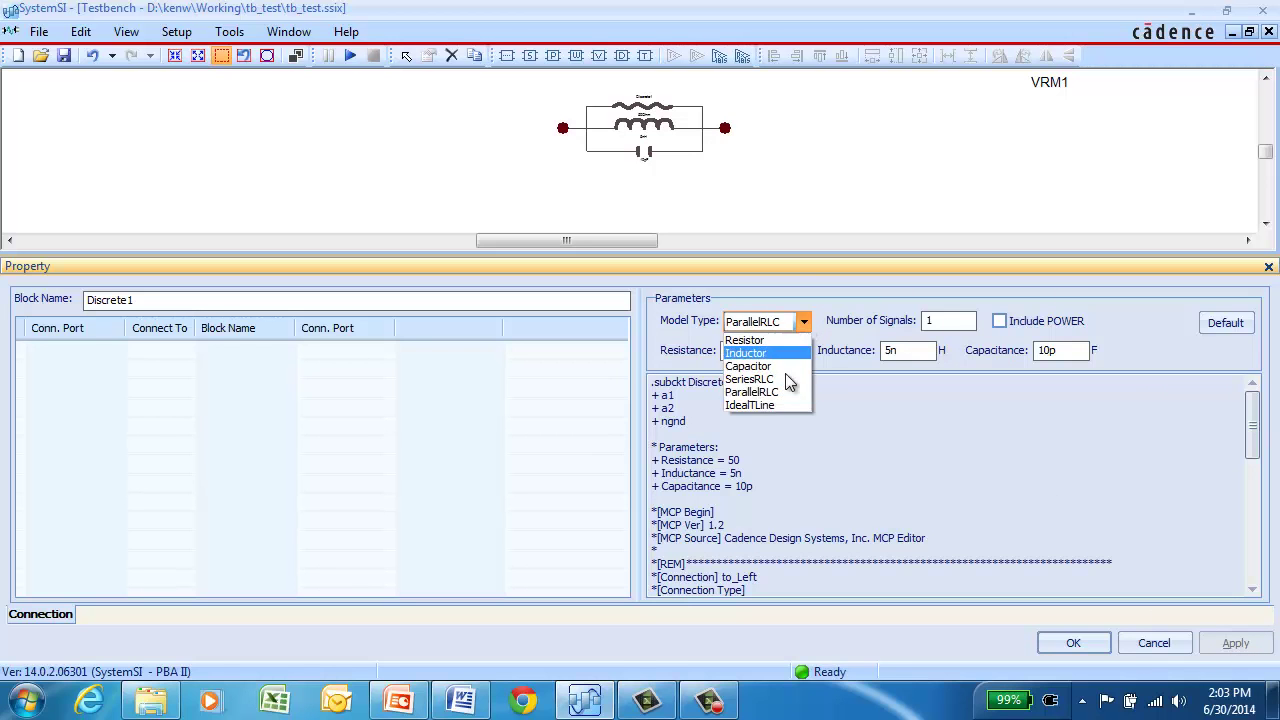
click(774, 406)
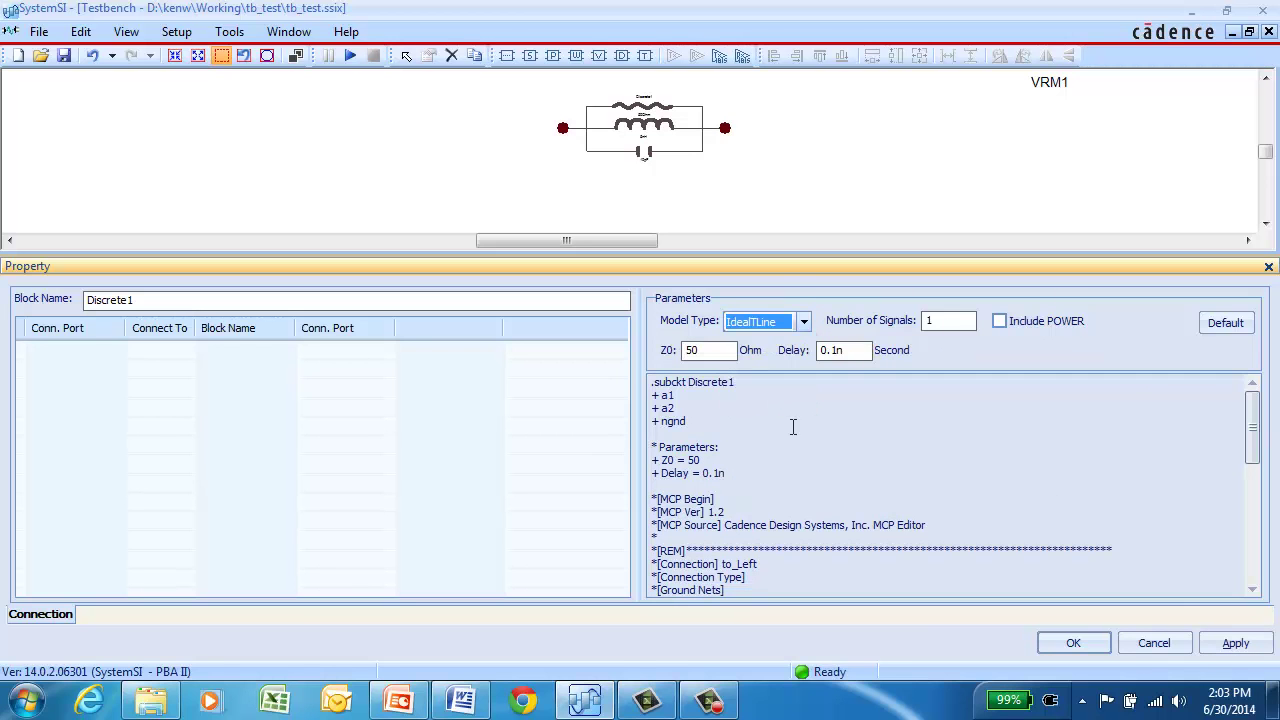
click(1236, 643)
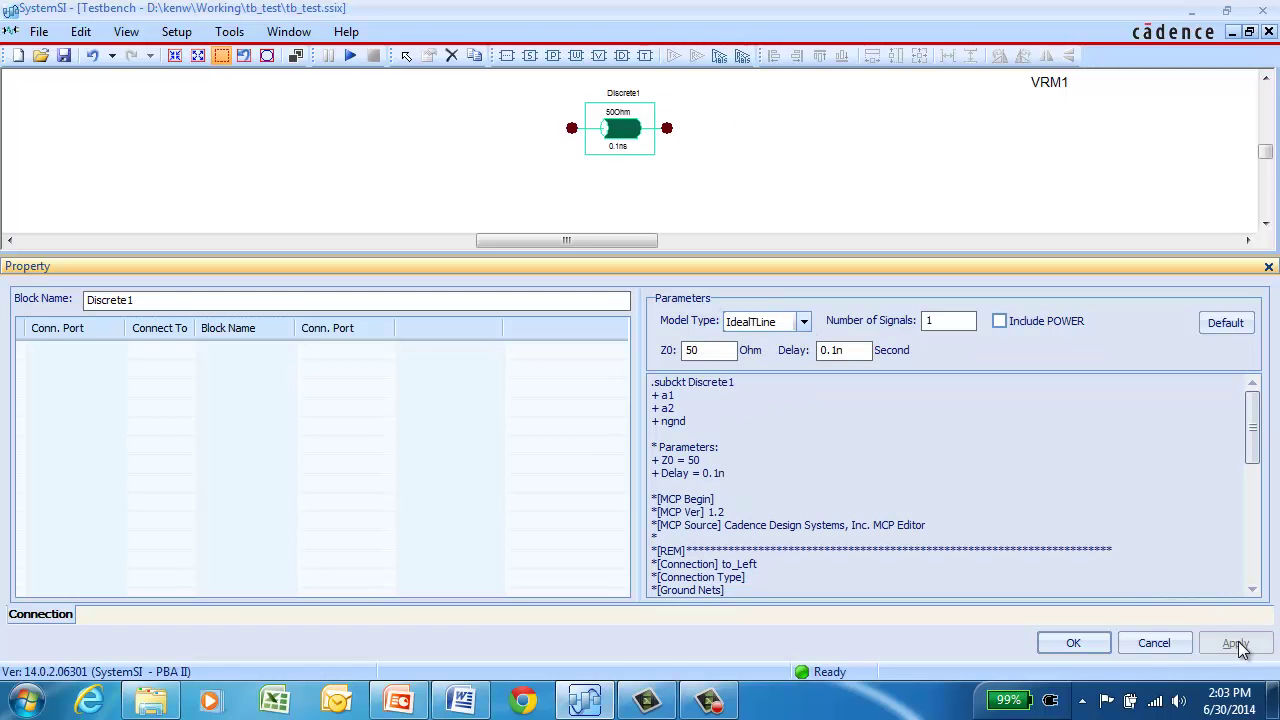
click(1070, 645)
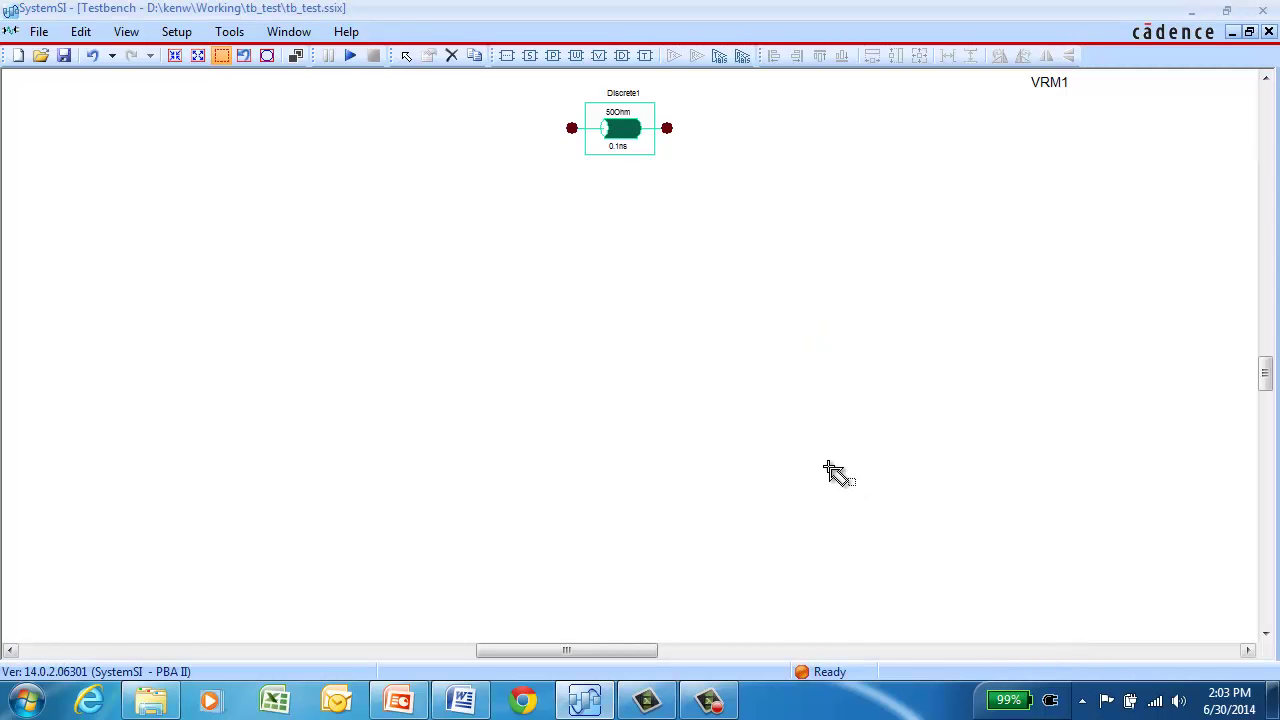
click(268, 57)
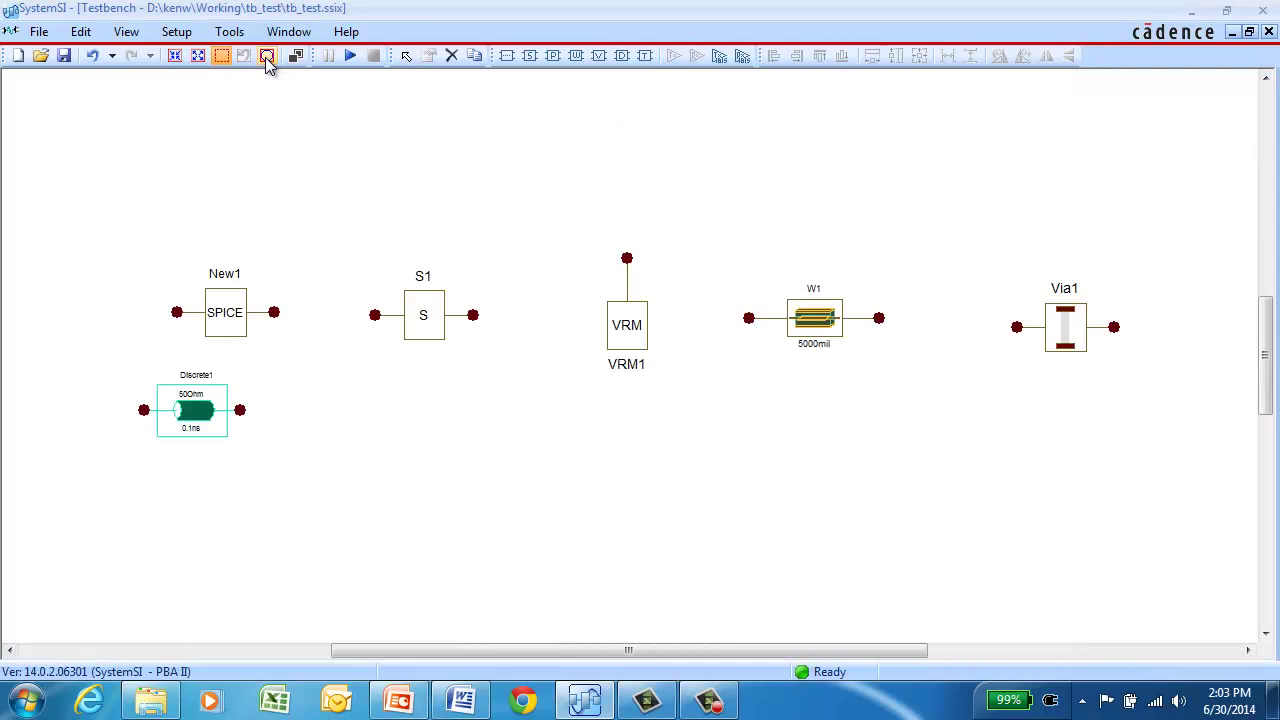
click(646, 57)
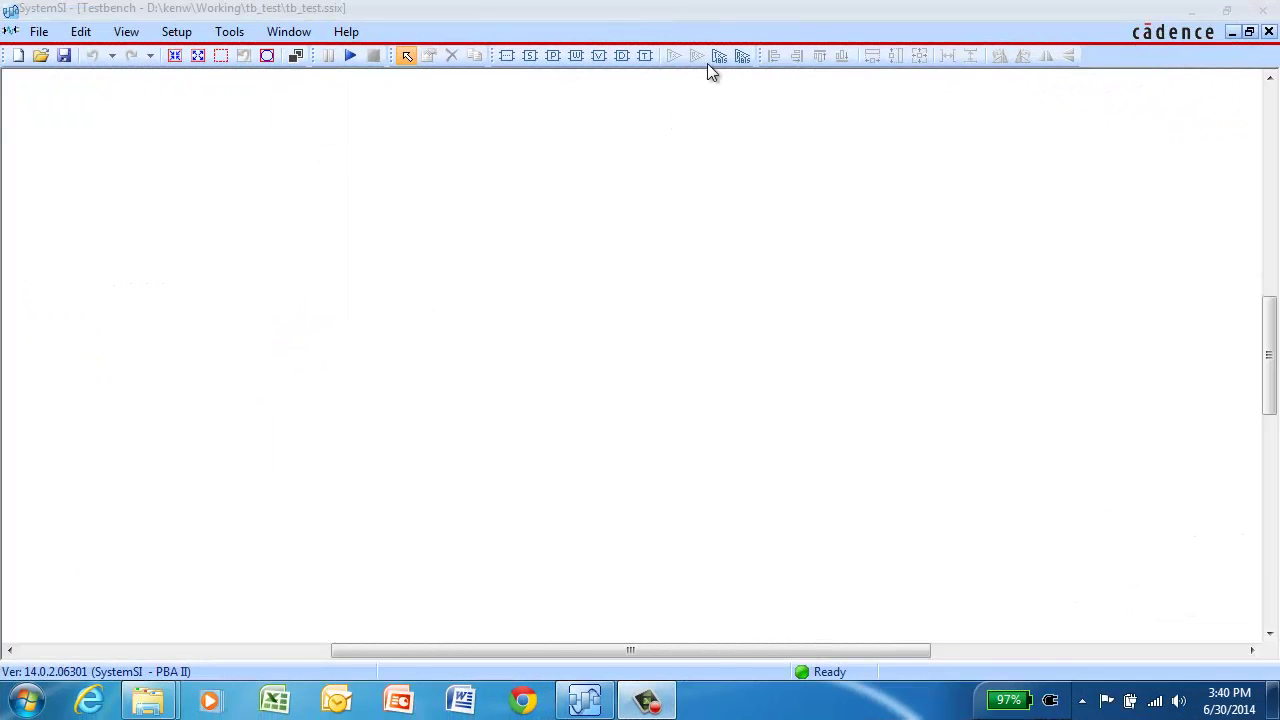
Step: Place transmitter Tx1 and a new SPICE block, and open the SPICE block's properties
click(720, 56)
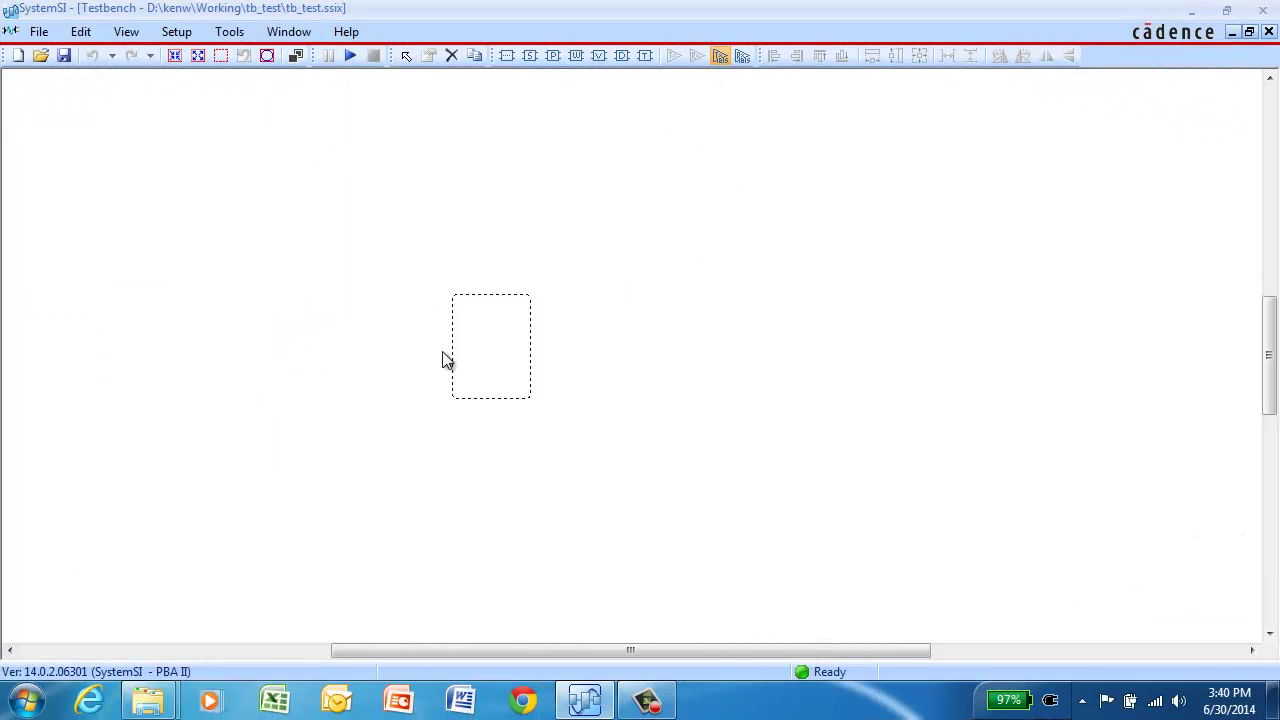
click(176, 357)
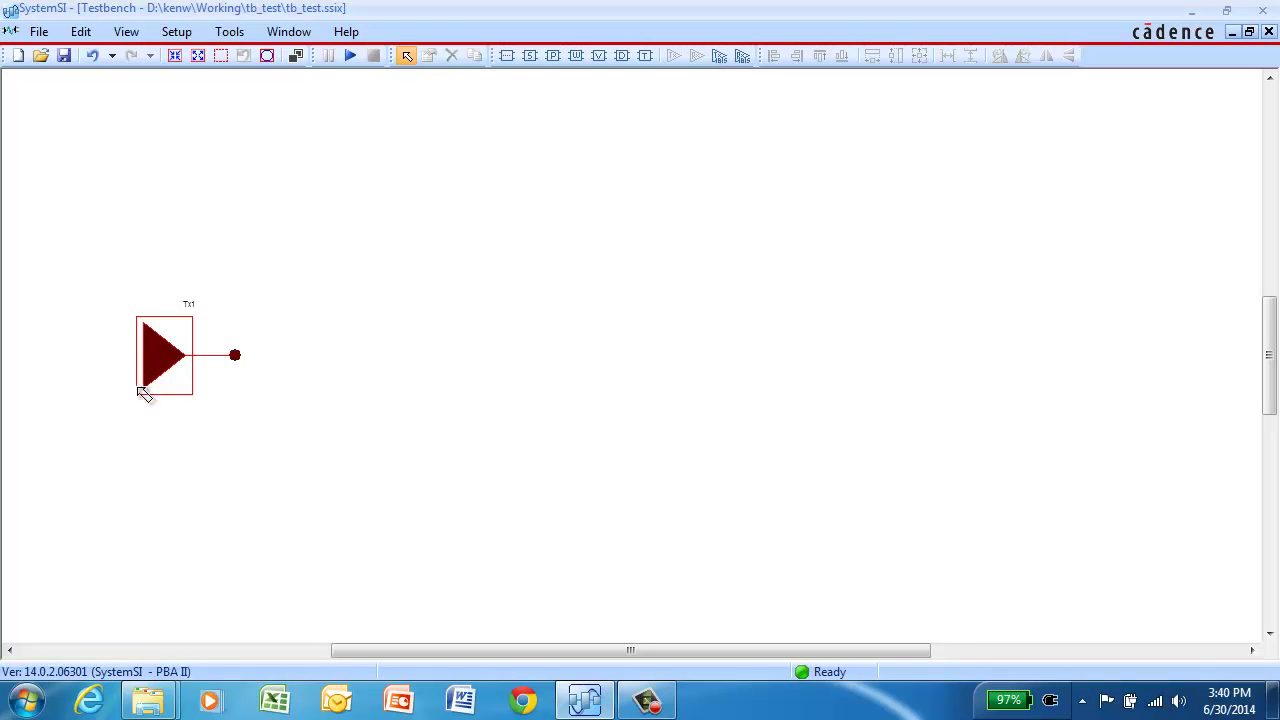
click(508, 55)
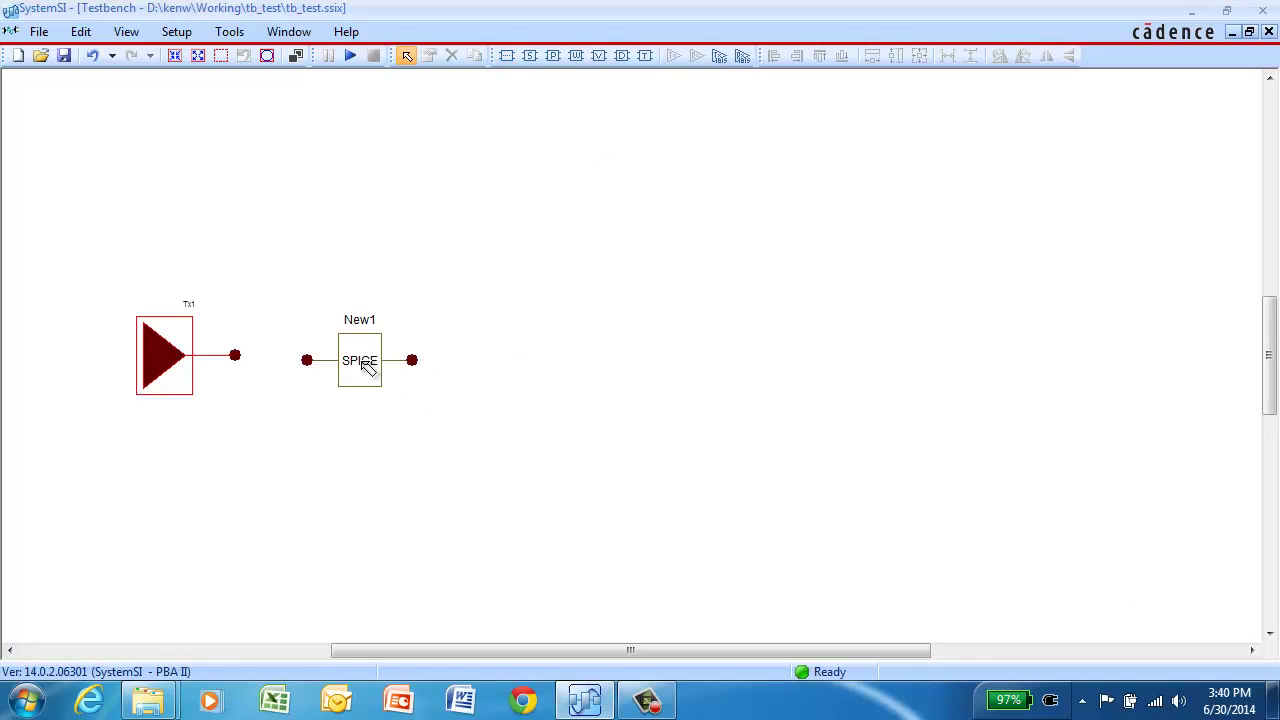
double_click(367, 372)
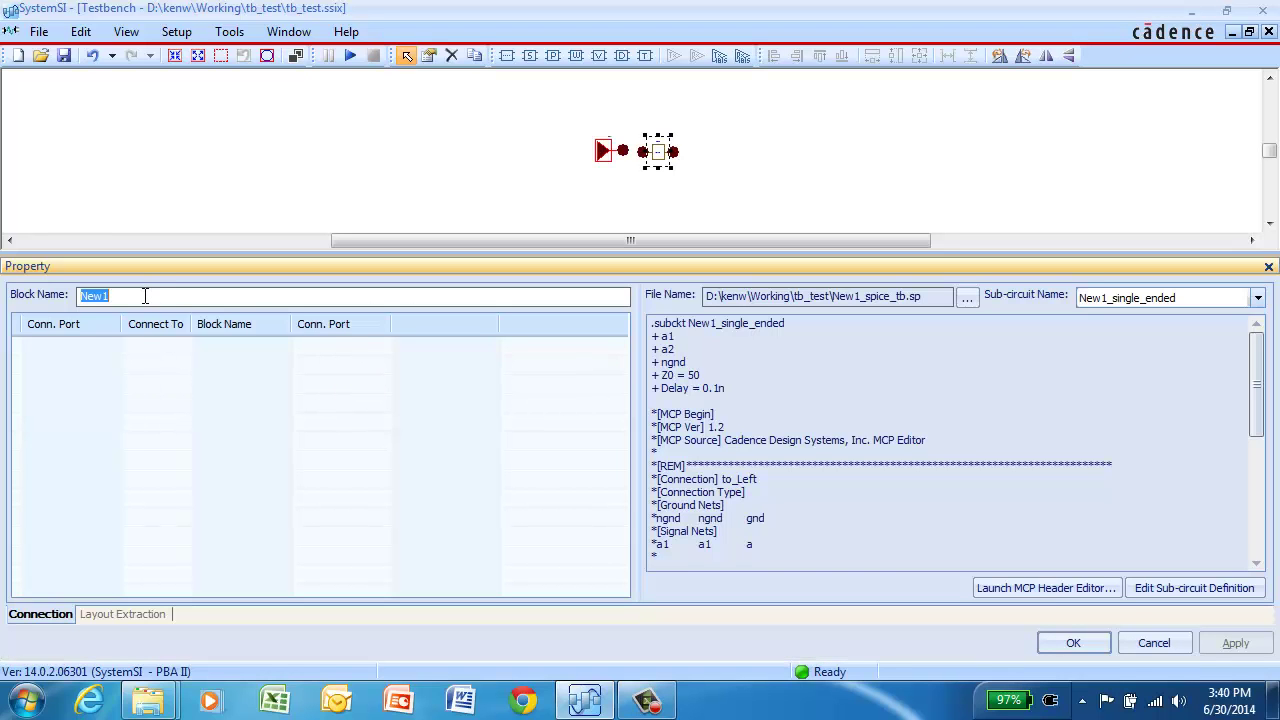
Step: Rename the SPICE block Pkg and load cdn_ddr3_cdn_ddr3_package_T_2.ckt as its circuit
text(Pkg)
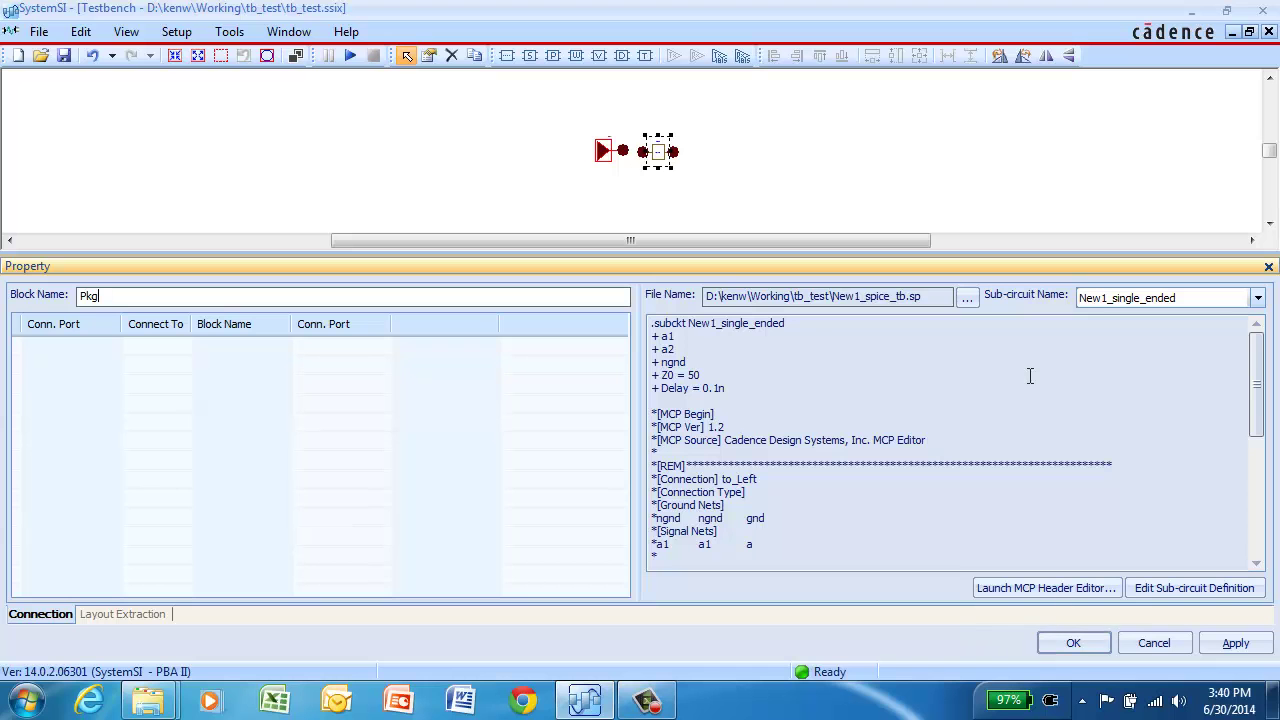
click(968, 299)
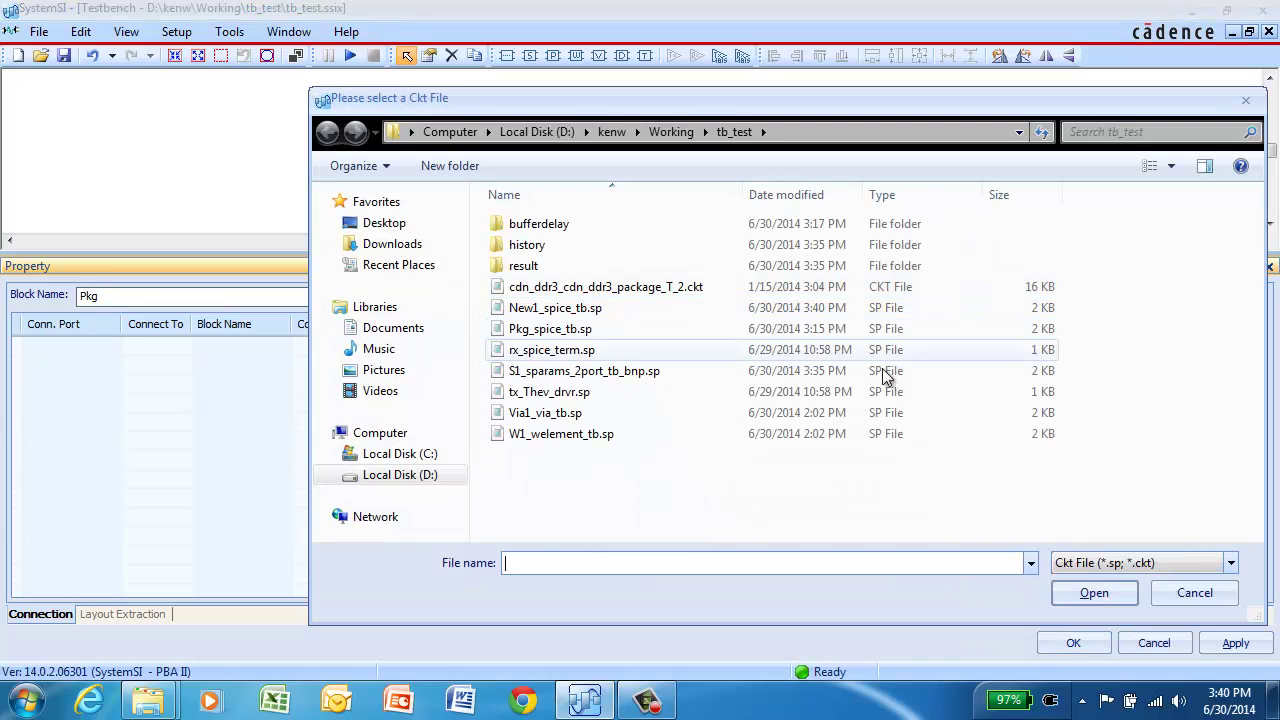
click(563, 288)
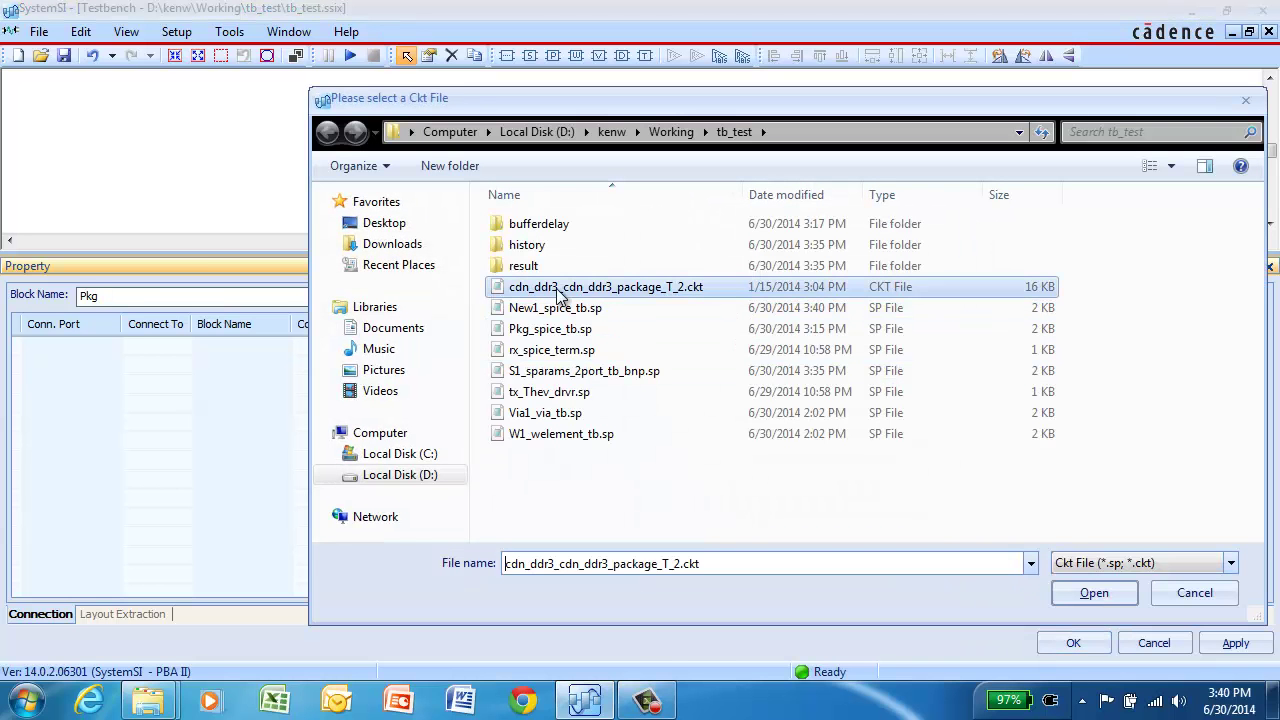
click(1070, 595)
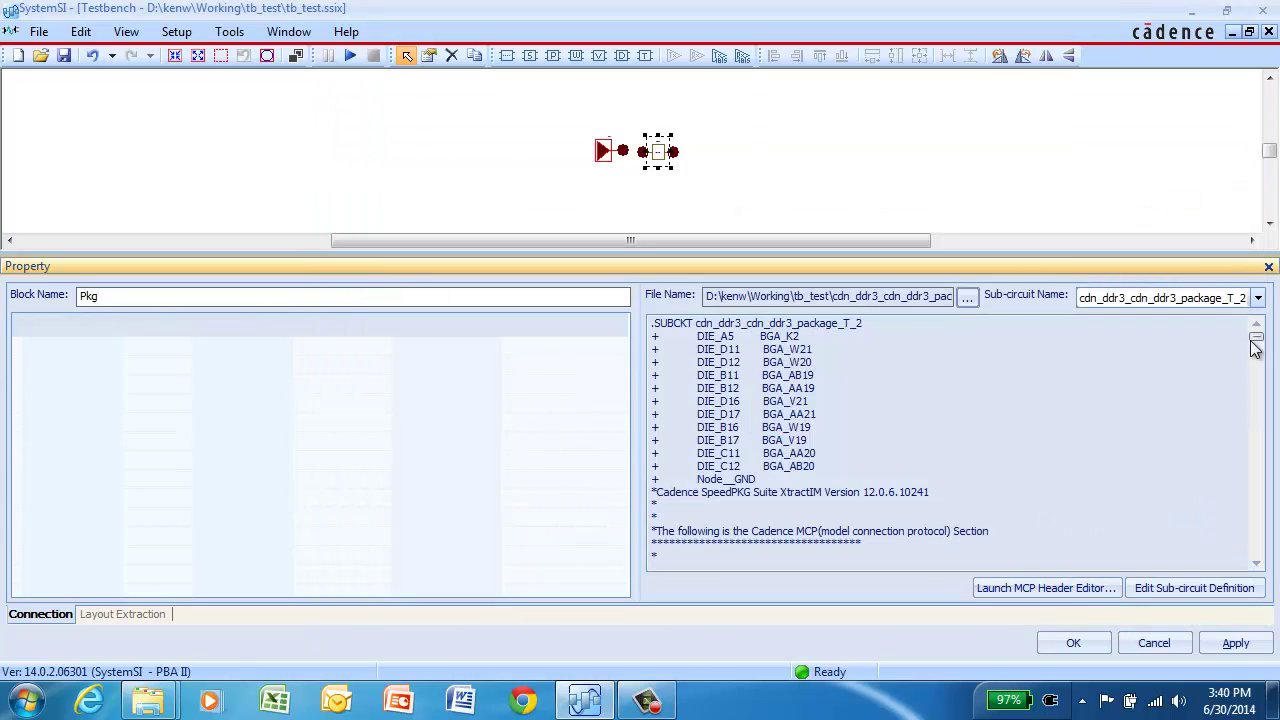
drag(1260, 345, 1260, 426)
click(1073, 649)
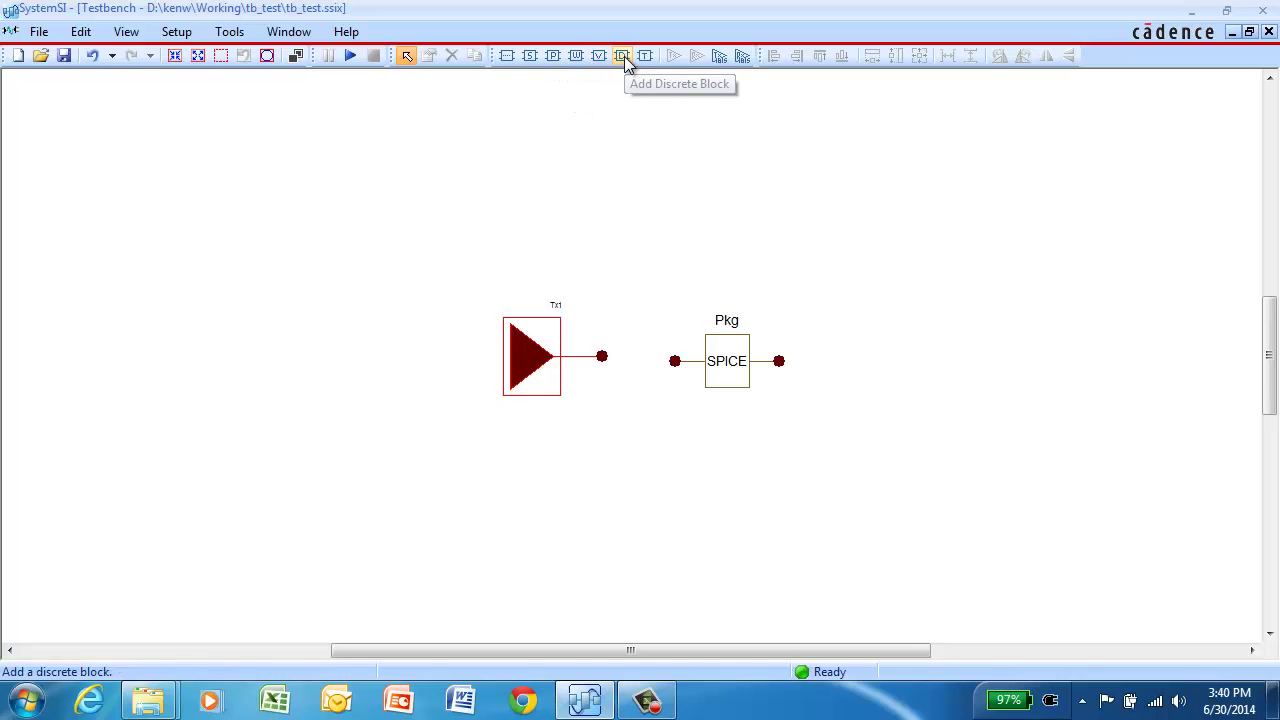
Step: Place Discrete1 right of Pkg, make it an IdealTLine and begin editing its delay
click(622, 56)
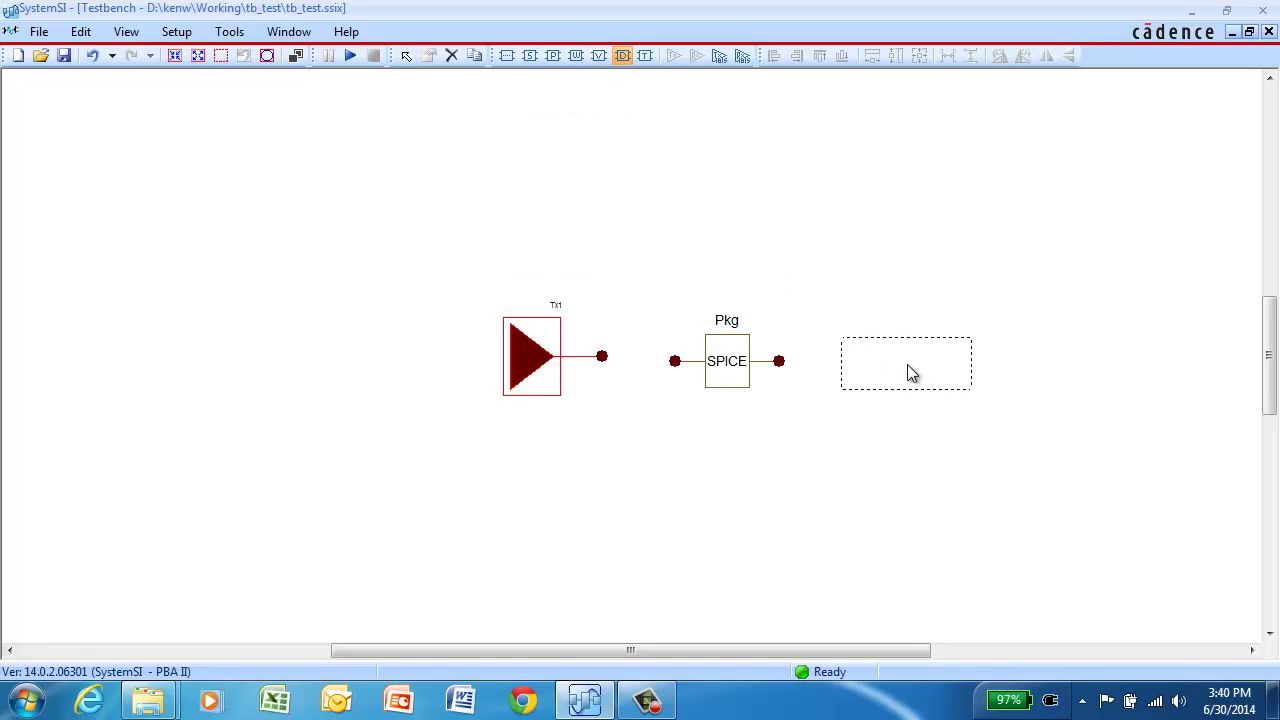
click(924, 373)
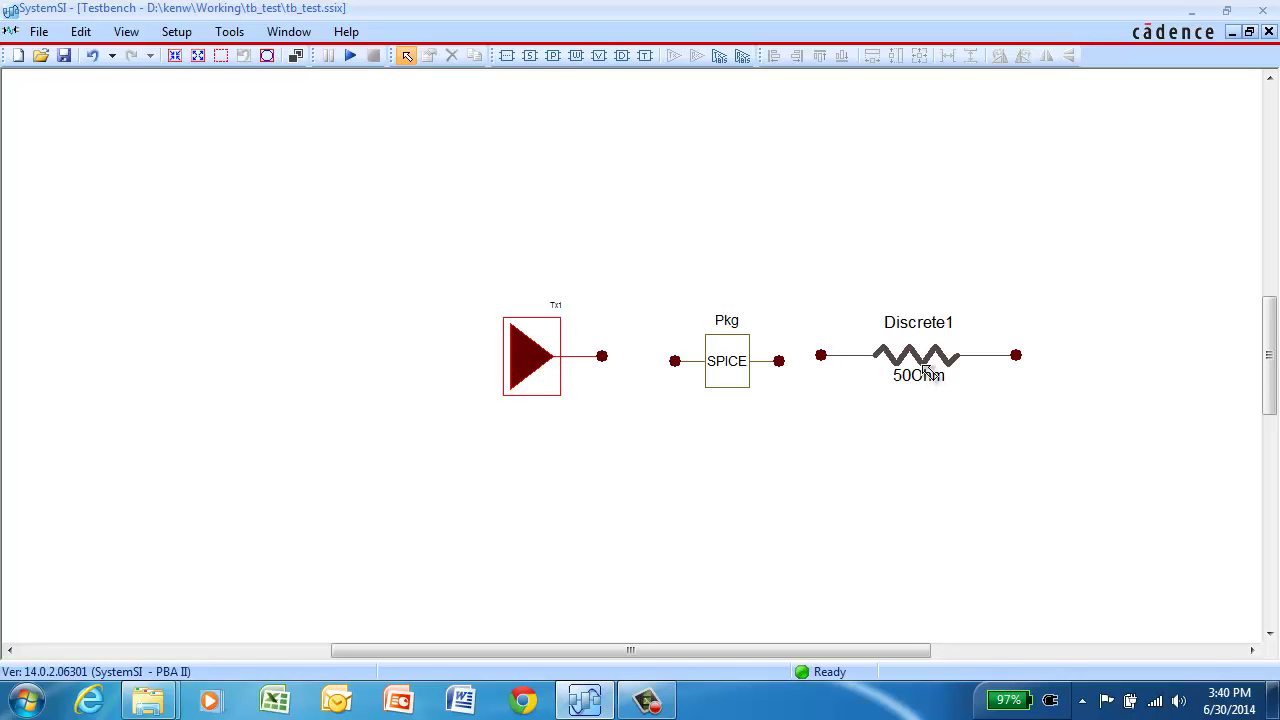
double_click(924, 370)
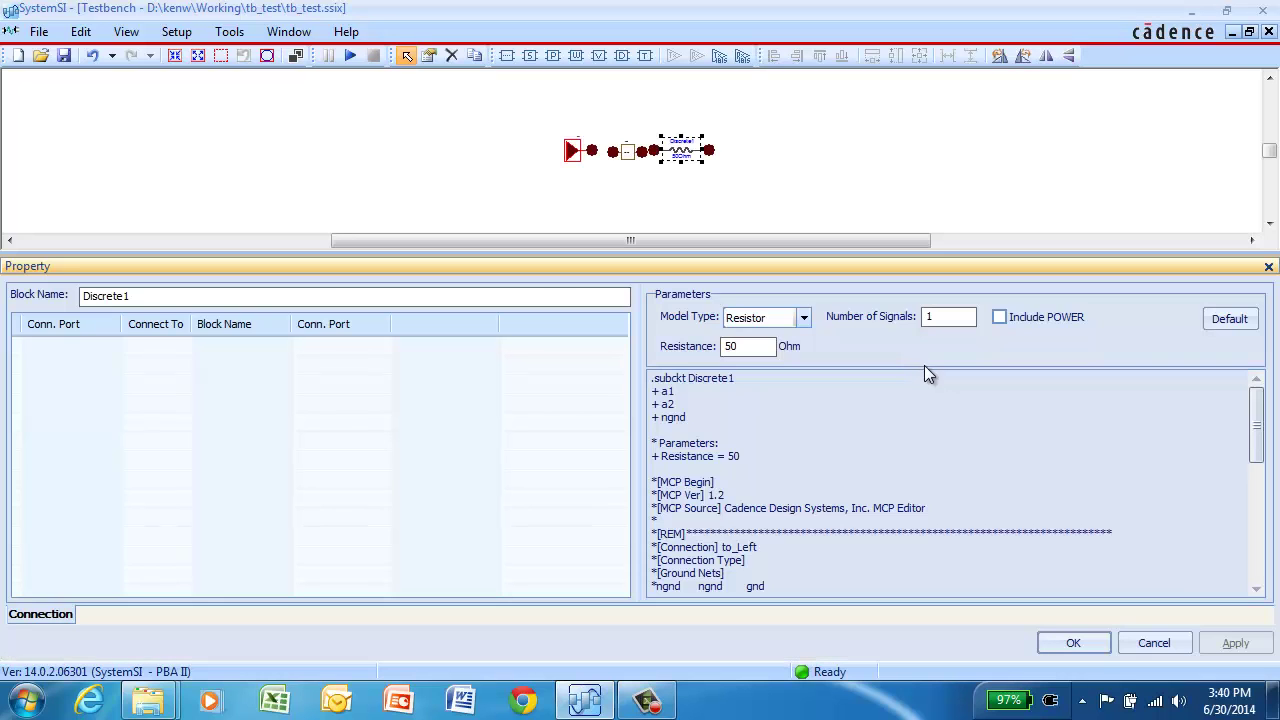
click(803, 318)
click(771, 401)
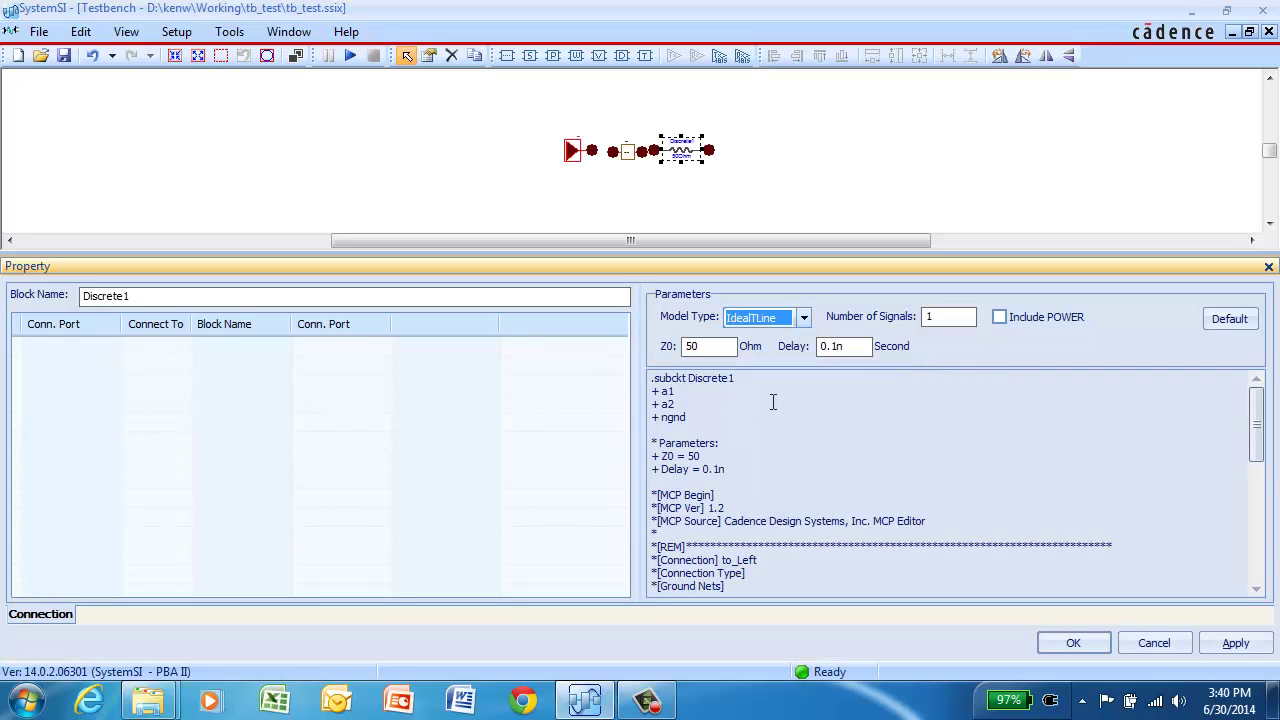
click(833, 346)
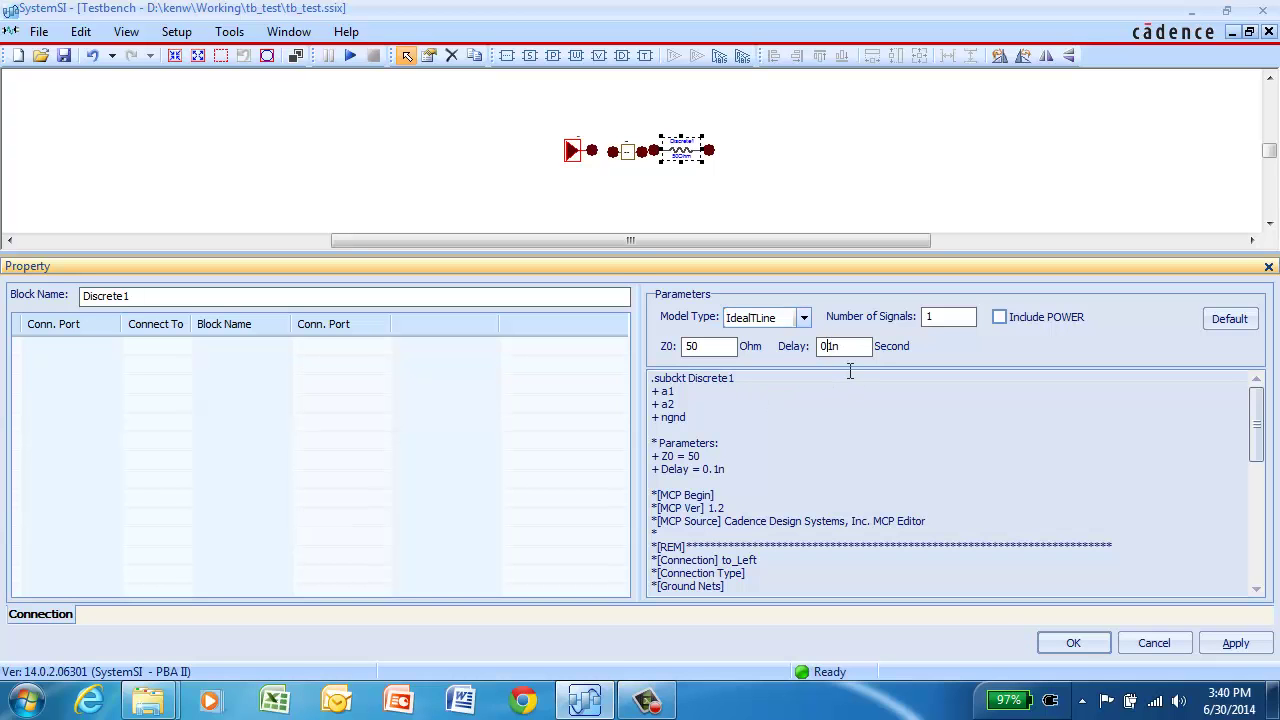
Step: Close Discrete1's properties and place receiver Rx1 at the chain's end
click(1062, 645)
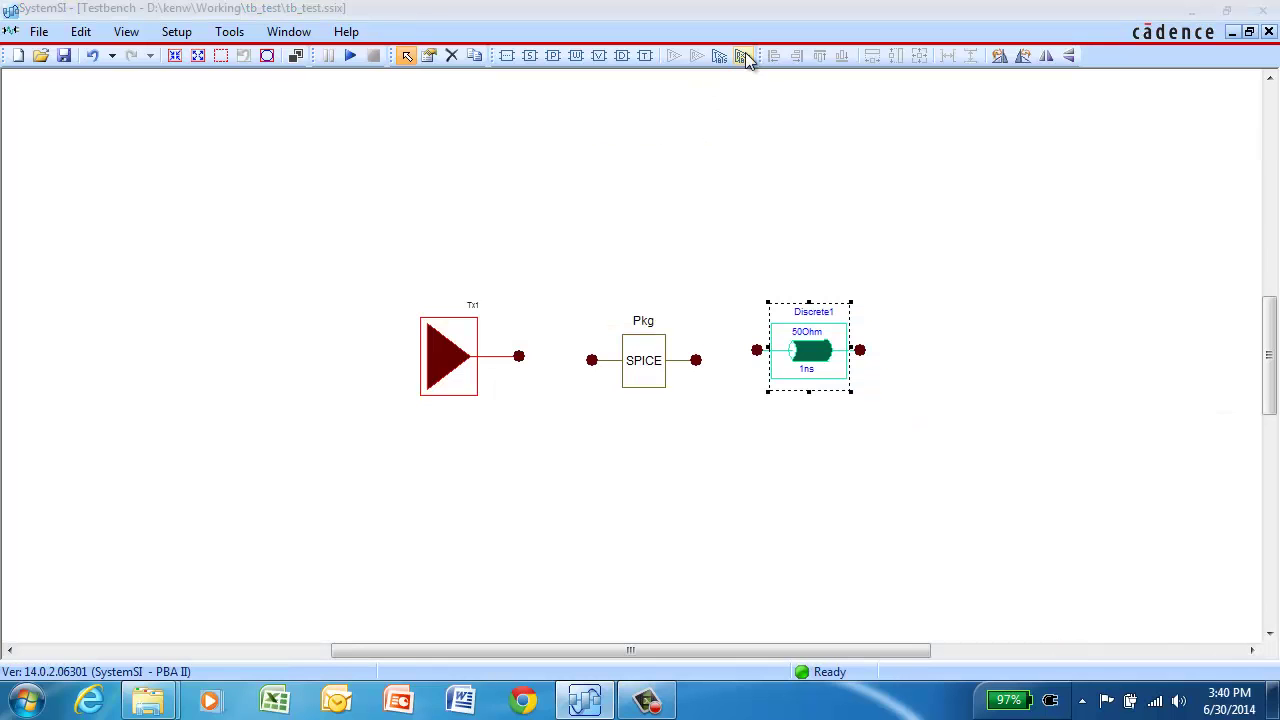
click(743, 55)
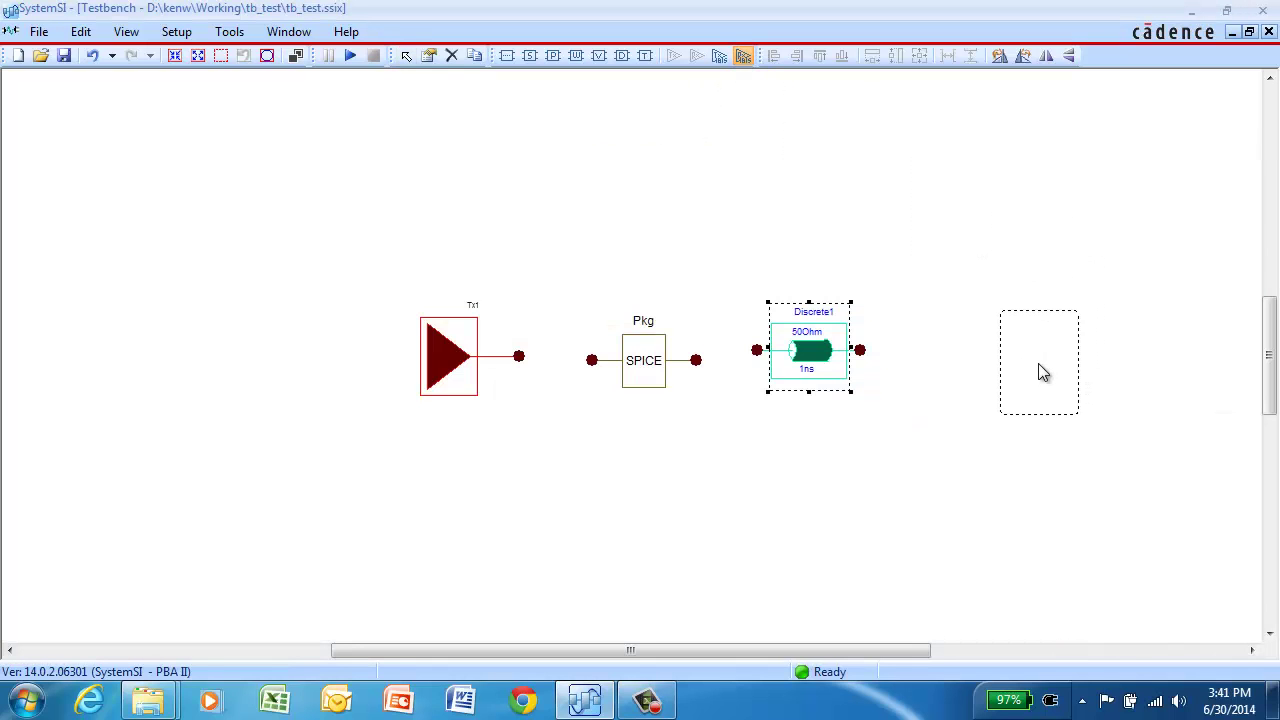
click(1028, 359)
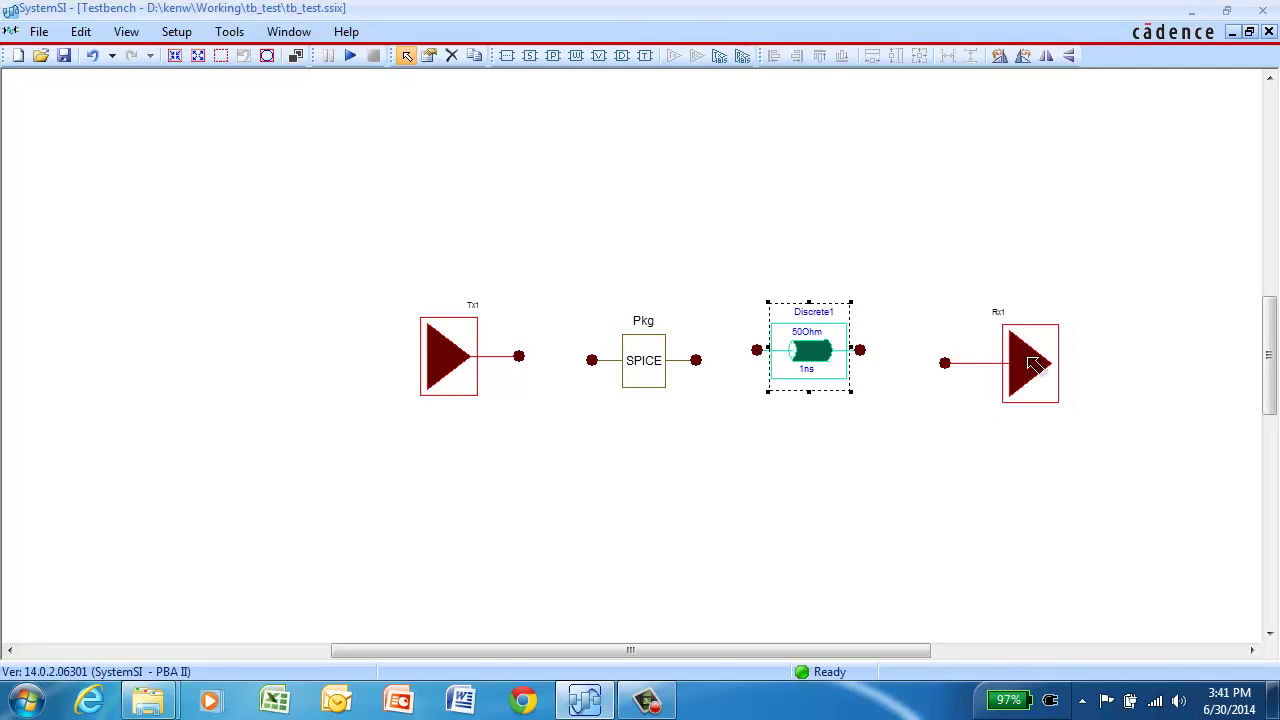
Step: Place Terminator1 above Discrete1 and set it to 1.2 V and 120 Ohm
click(646, 57)
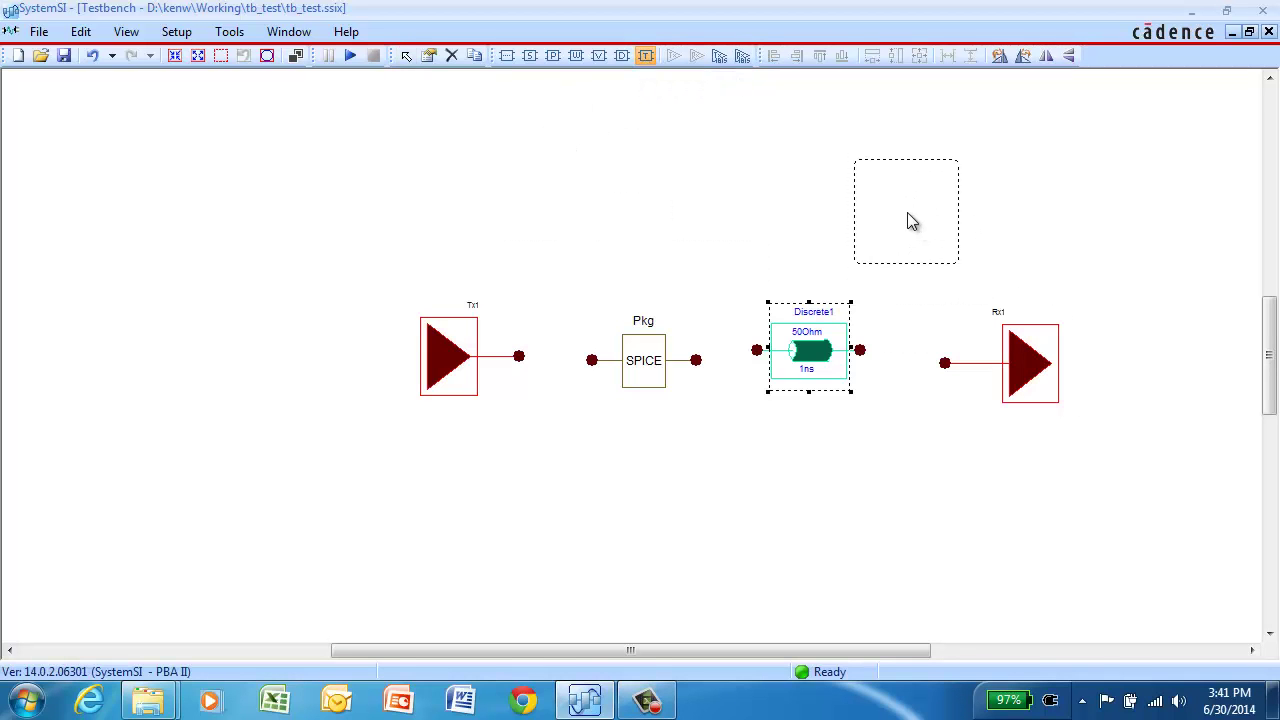
click(909, 218)
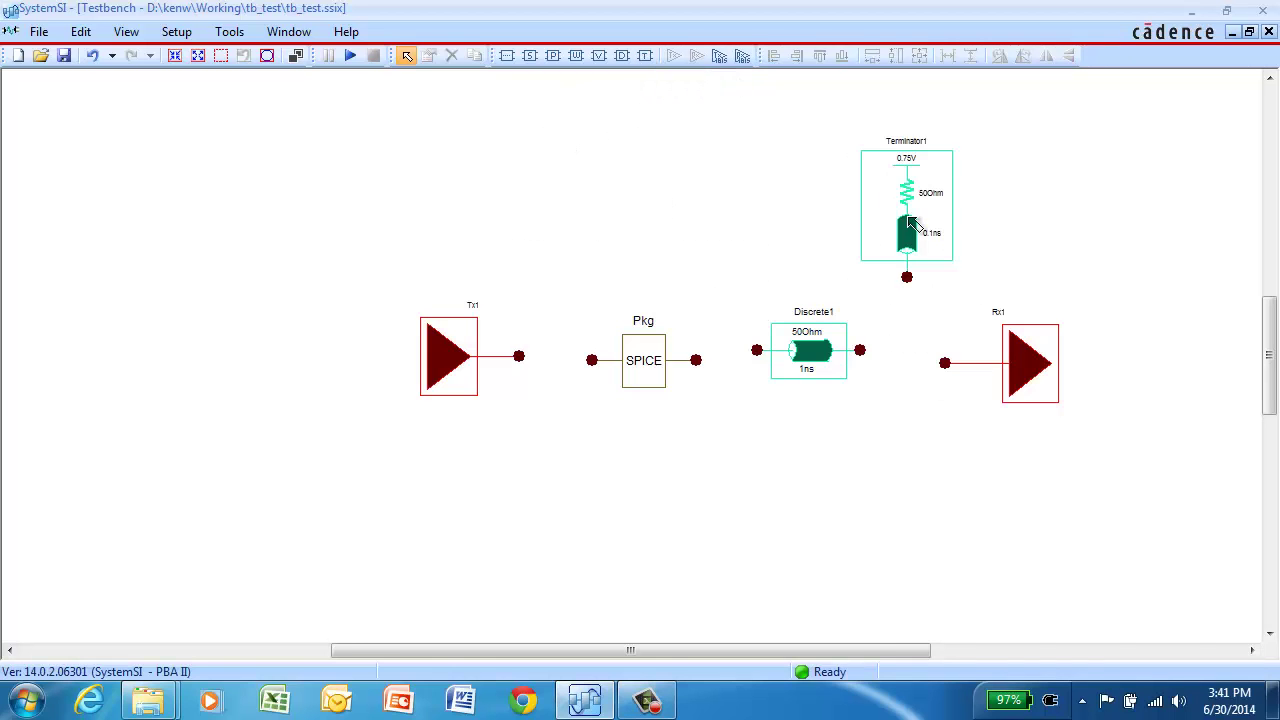
double_click(908, 218)
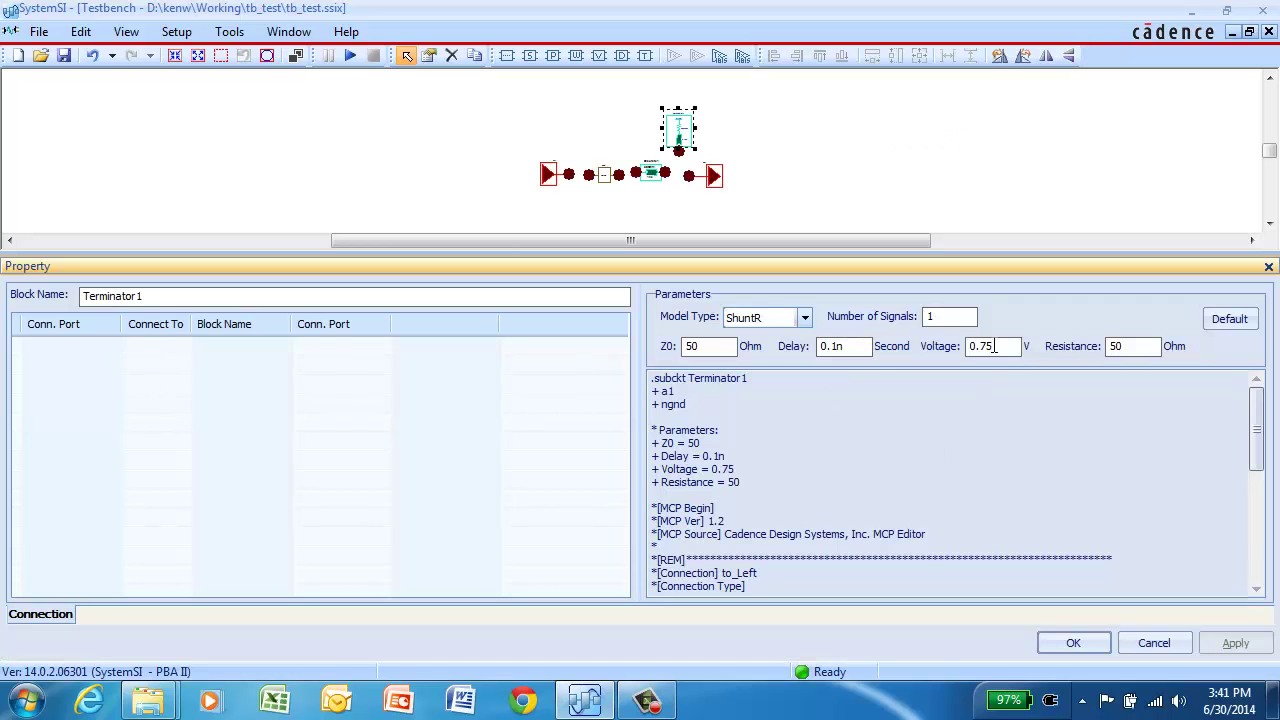
drag(994, 346, 967, 346)
drag(1144, 346, 1108, 346)
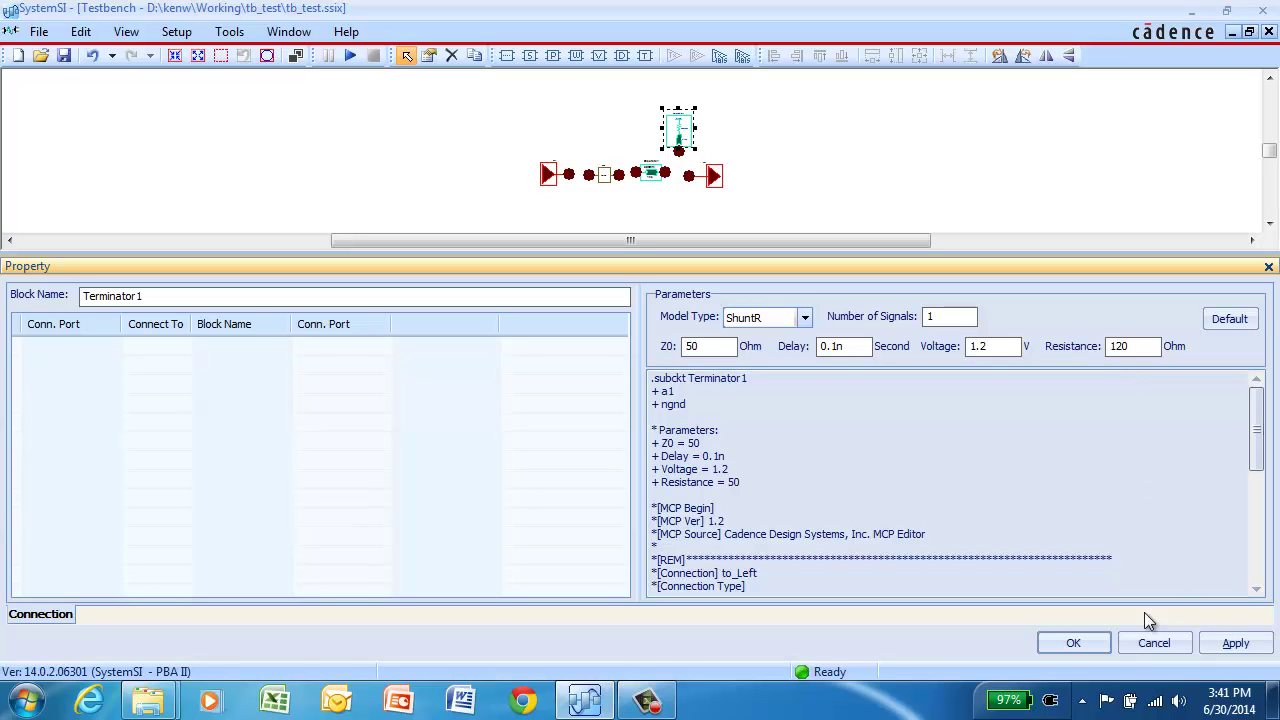
click(1071, 646)
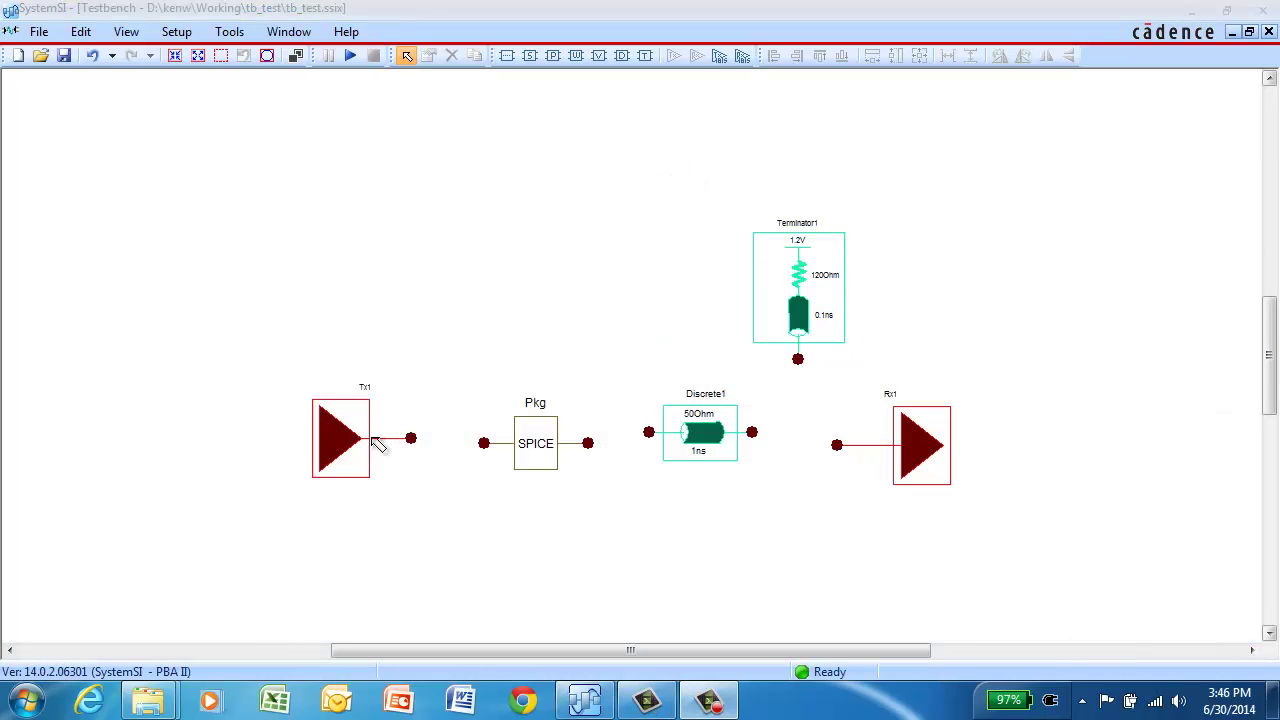
Step: Load an IBIS model file for Tx1 from the Working\tb_test folder on drive D
double_click(340, 436)
click(1196, 586)
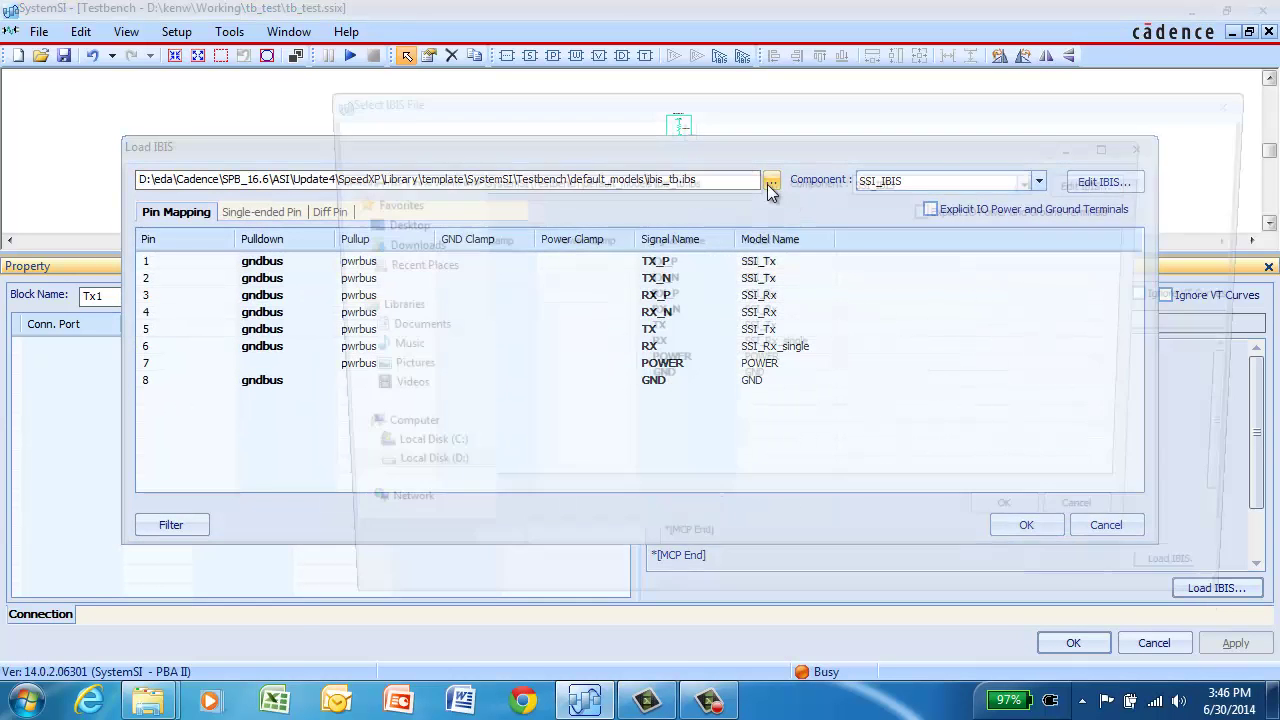
click(770, 185)
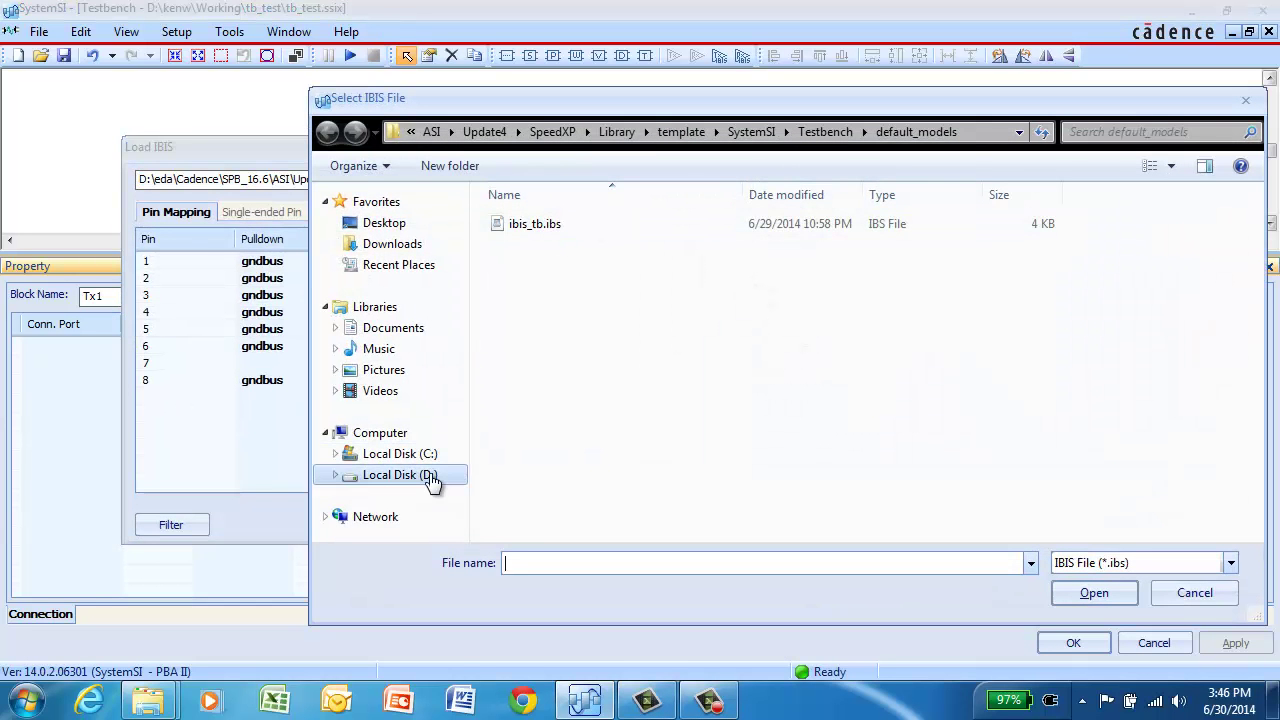
click(428, 477)
double_click(518, 310)
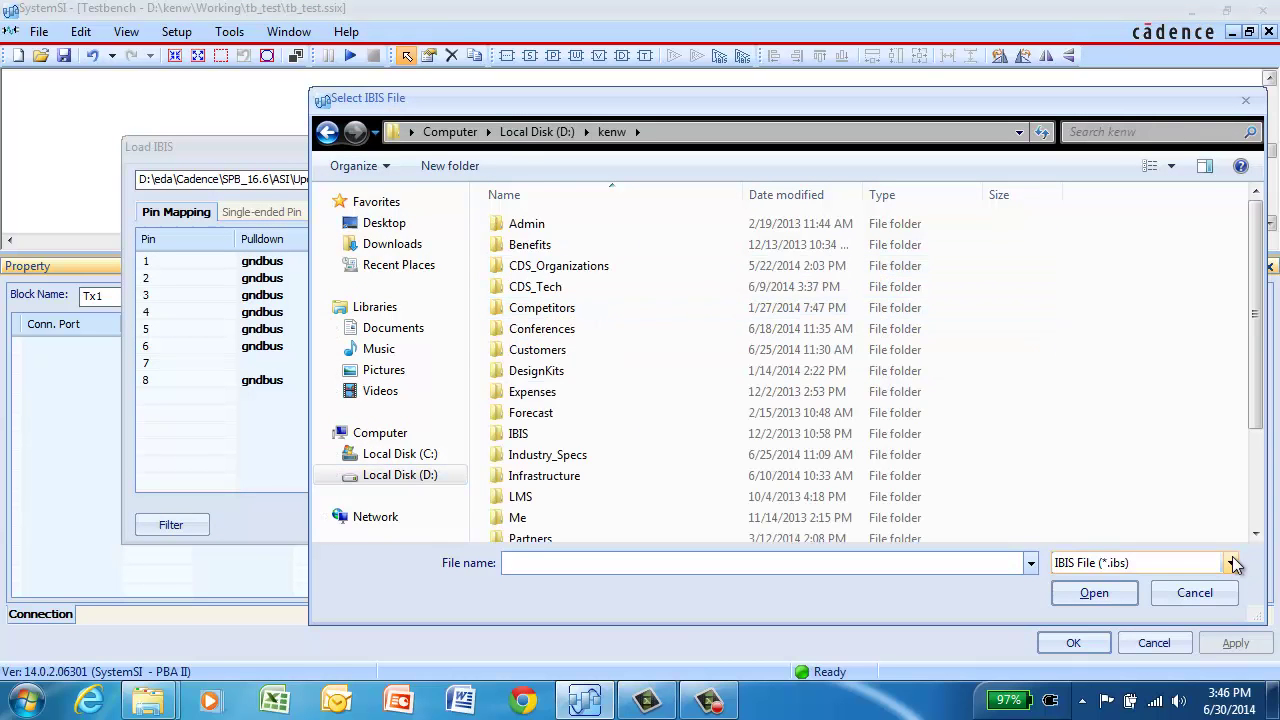
click(1253, 530)
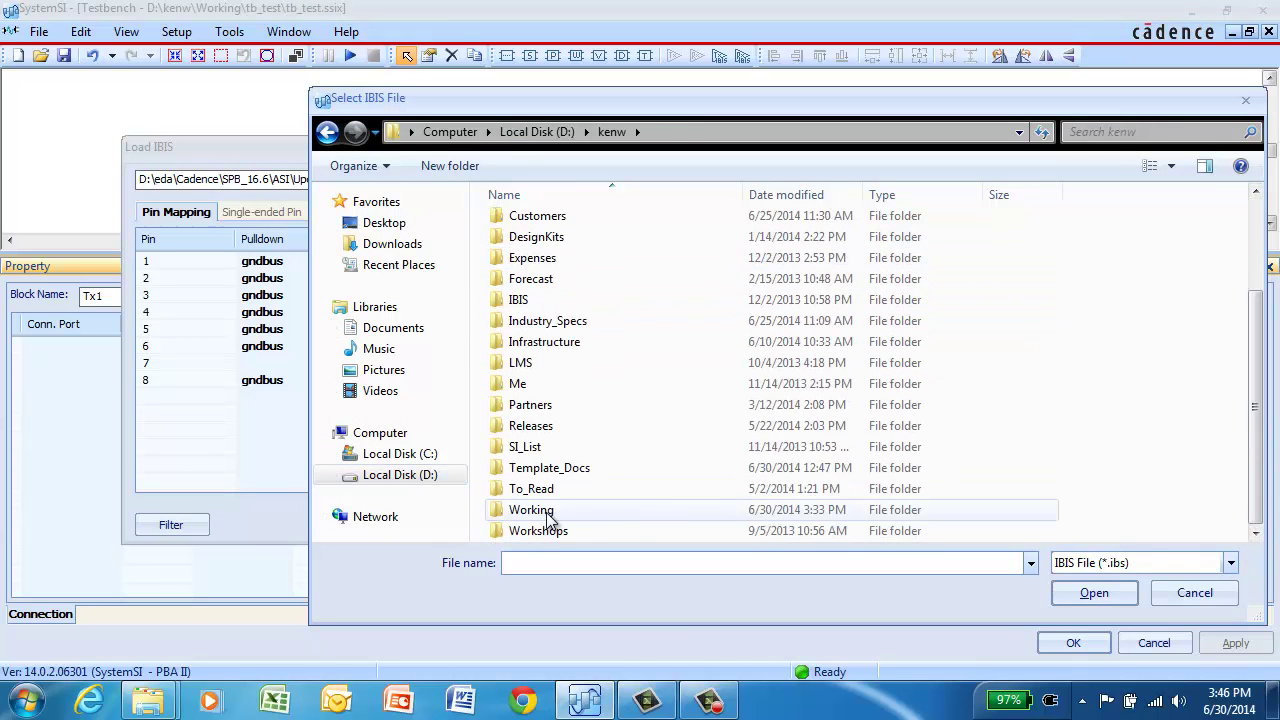
double_click(597, 511)
double_click(524, 413)
double_click(515, 310)
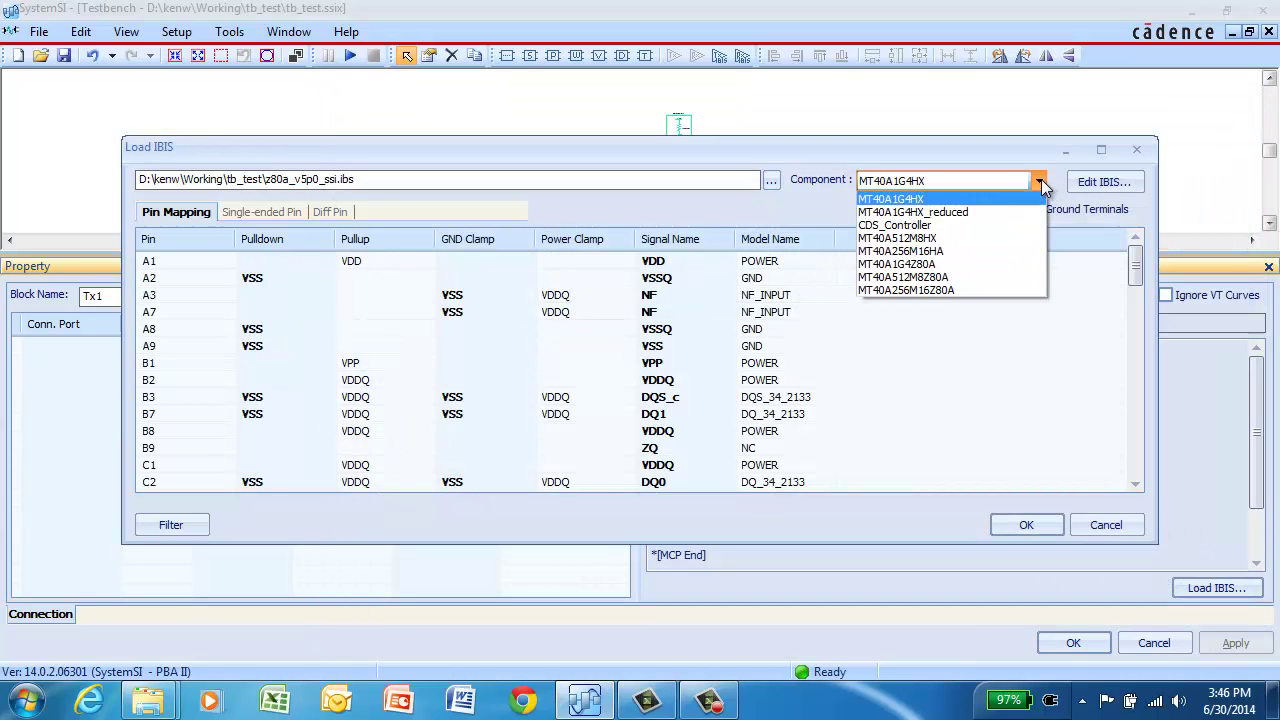
Step: Choose component CDS_Controller with single-ended pin B7 (DQ1) and confirm Tx1's properties
click(1040, 181)
click(942, 224)
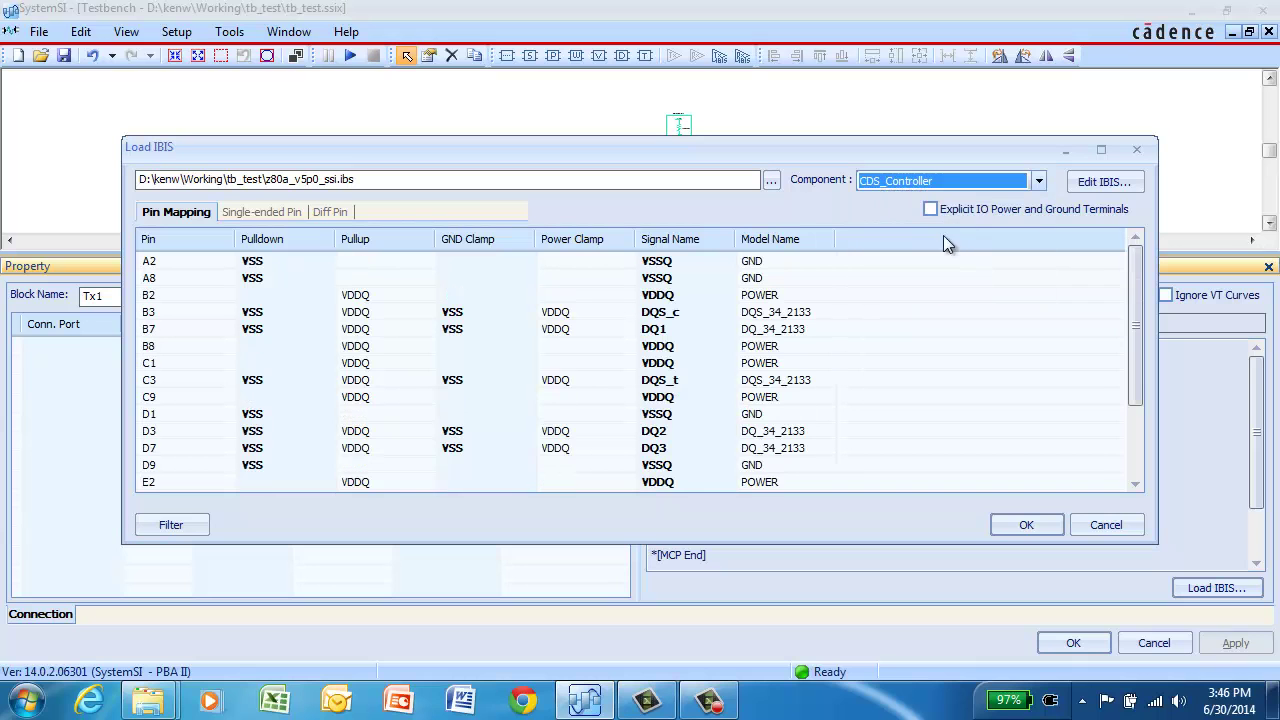
click(255, 211)
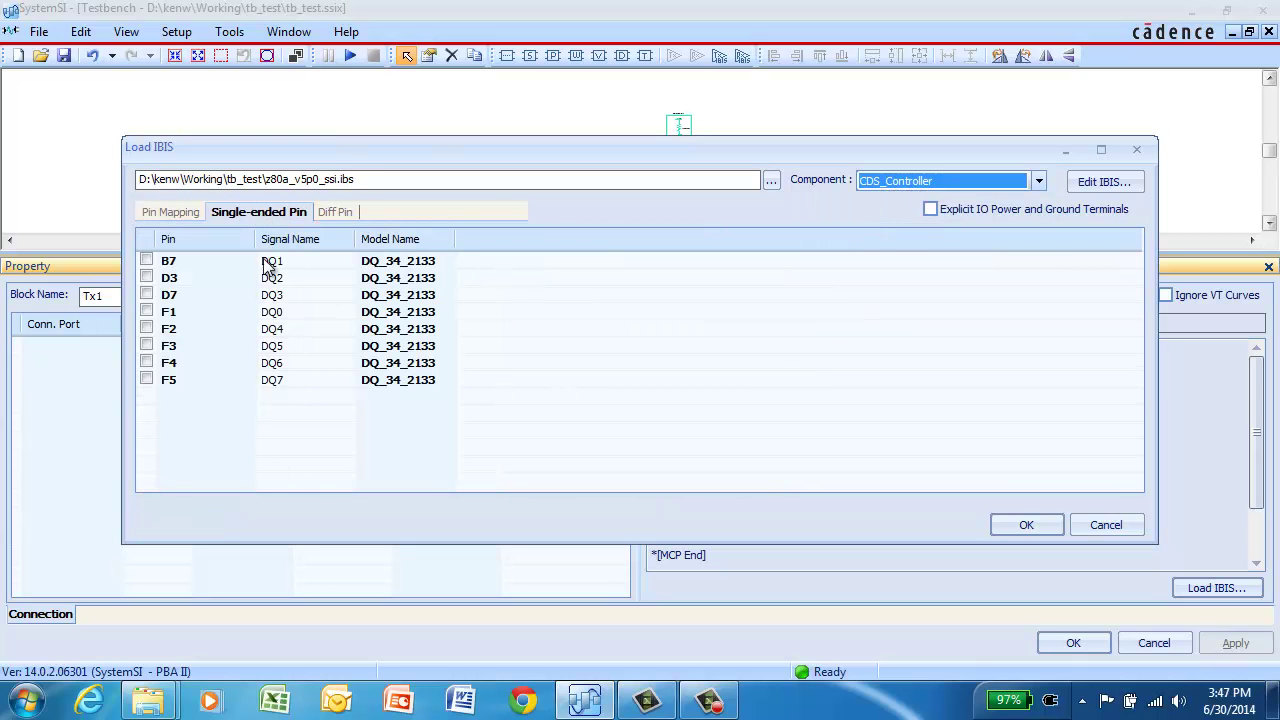
click(146, 260)
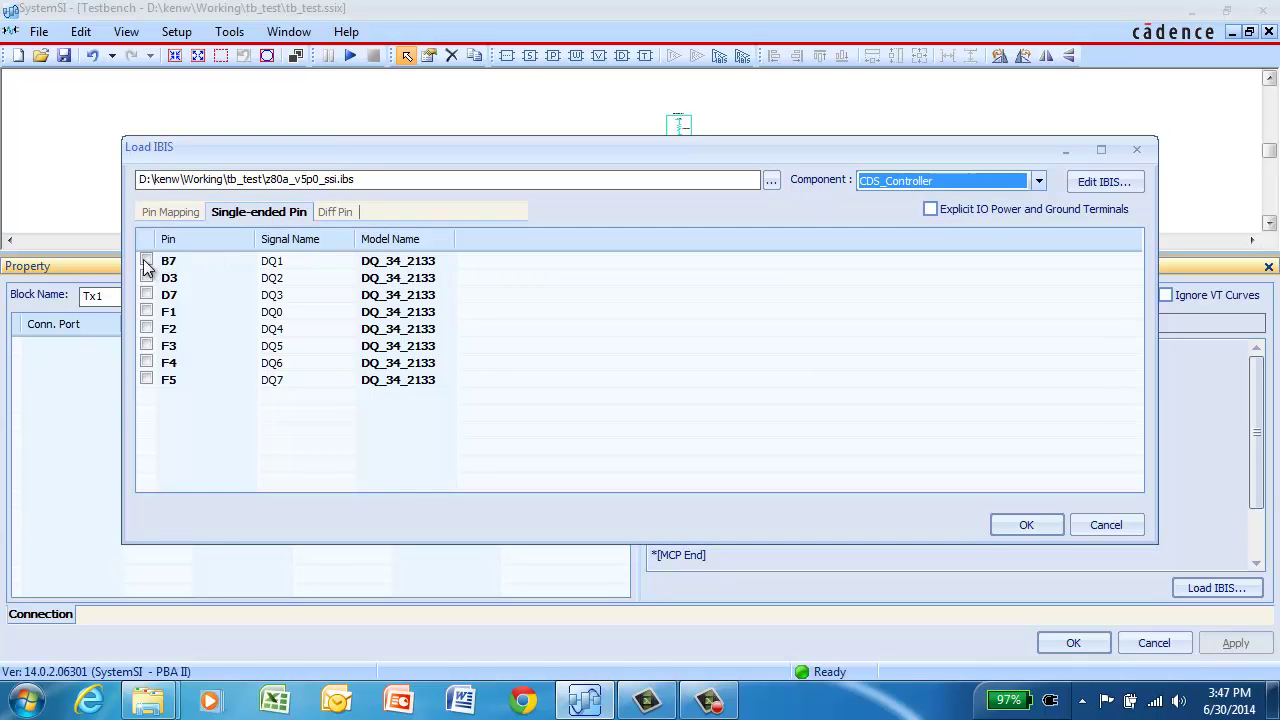
click(1016, 524)
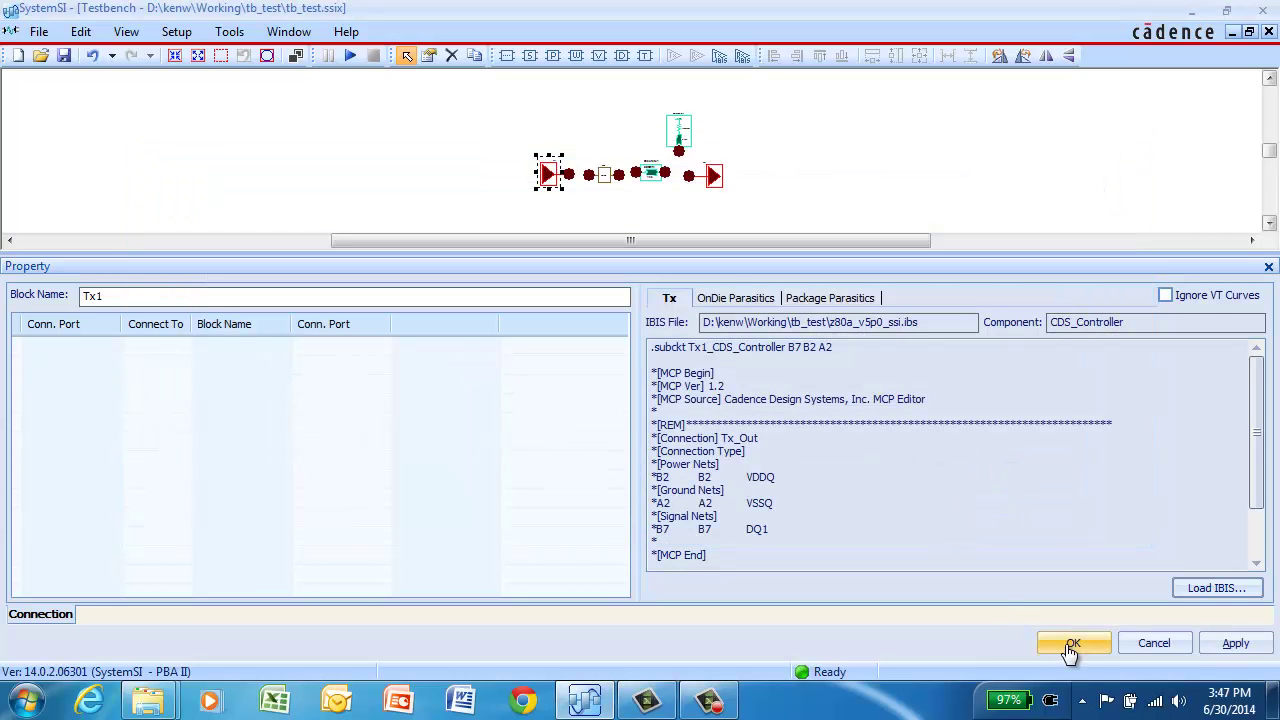
click(1072, 643)
click(1113, 620)
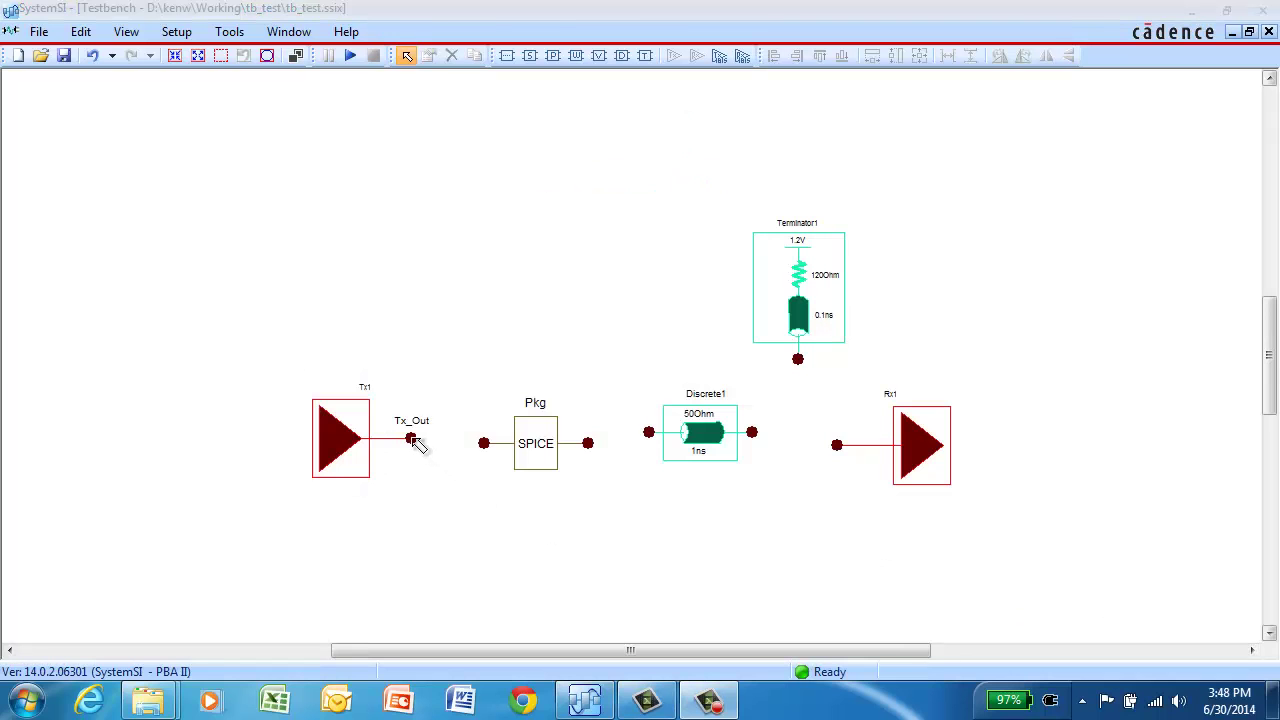
Step: Wire Tx_Out→DIE, BGA→to_Left, to_Right→Rx_Out and Terminator1 to the Rx line, then open Tx1–Pkg connection
drag(421, 438, 485, 444)
mouse_move(589, 445)
mouse_down()
mouse_move(641, 445)
mouse_move(648, 432)
mouse_up()
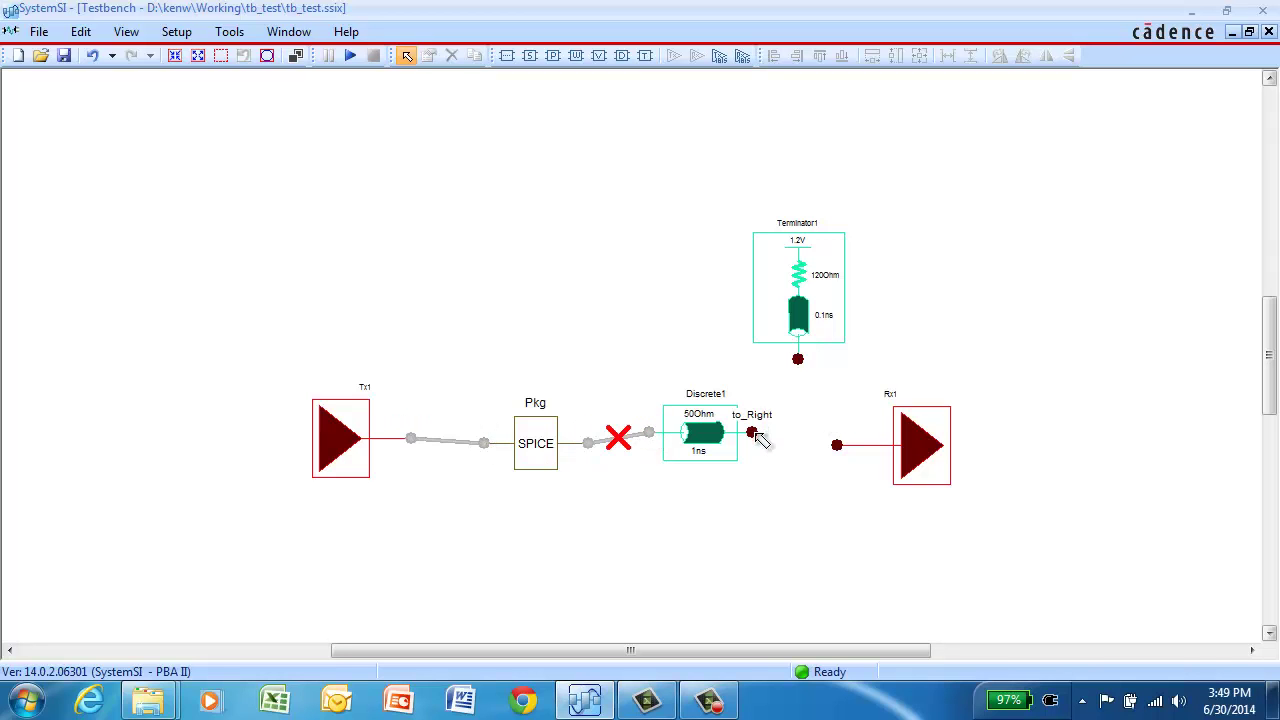
drag(757, 437, 801, 361)
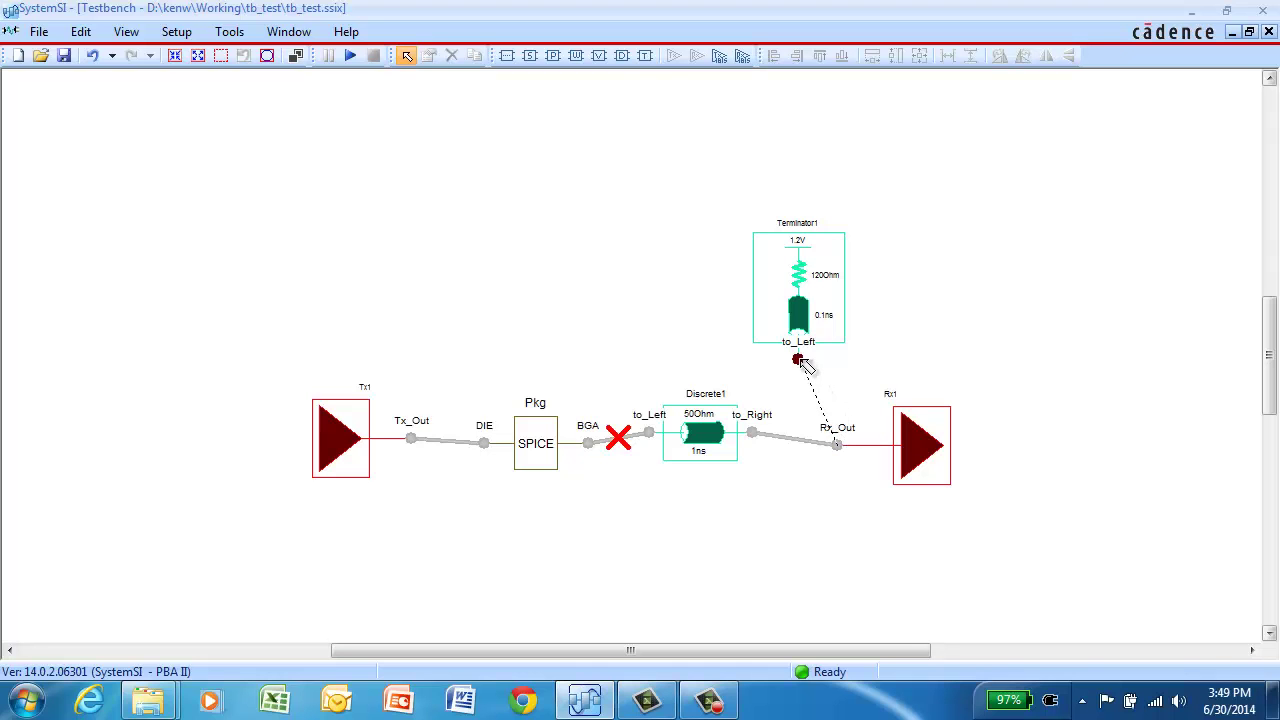
drag(801, 361, 798, 359)
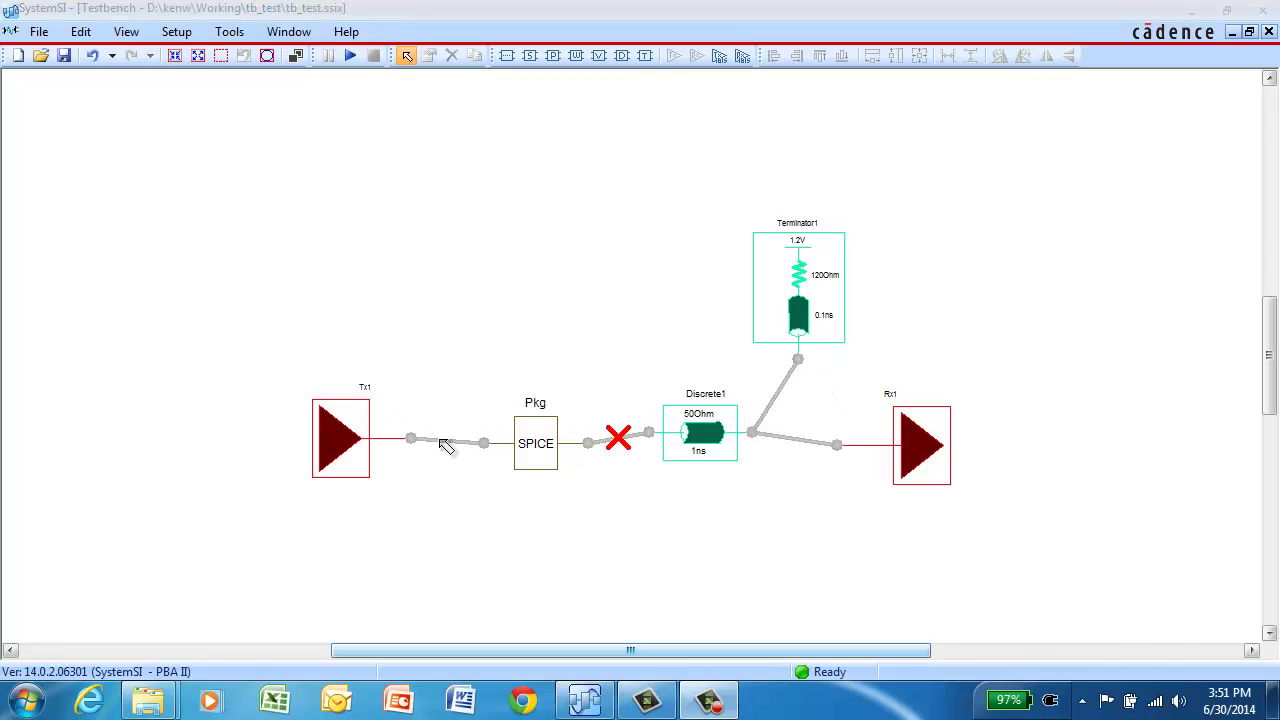
double_click(446, 446)
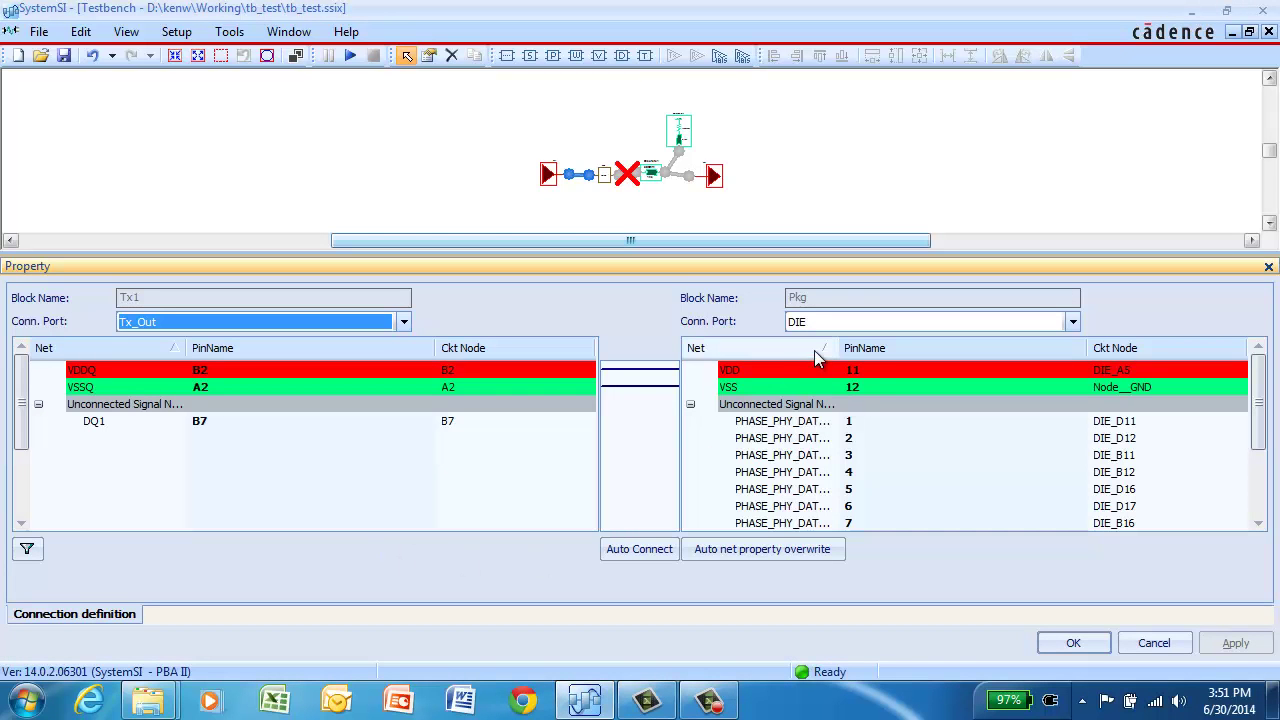
Step: Connect Tx1's DQ1 to Pkg's PHASE_PHY_DATA[1] and confirm
drag(835, 350, 895, 347)
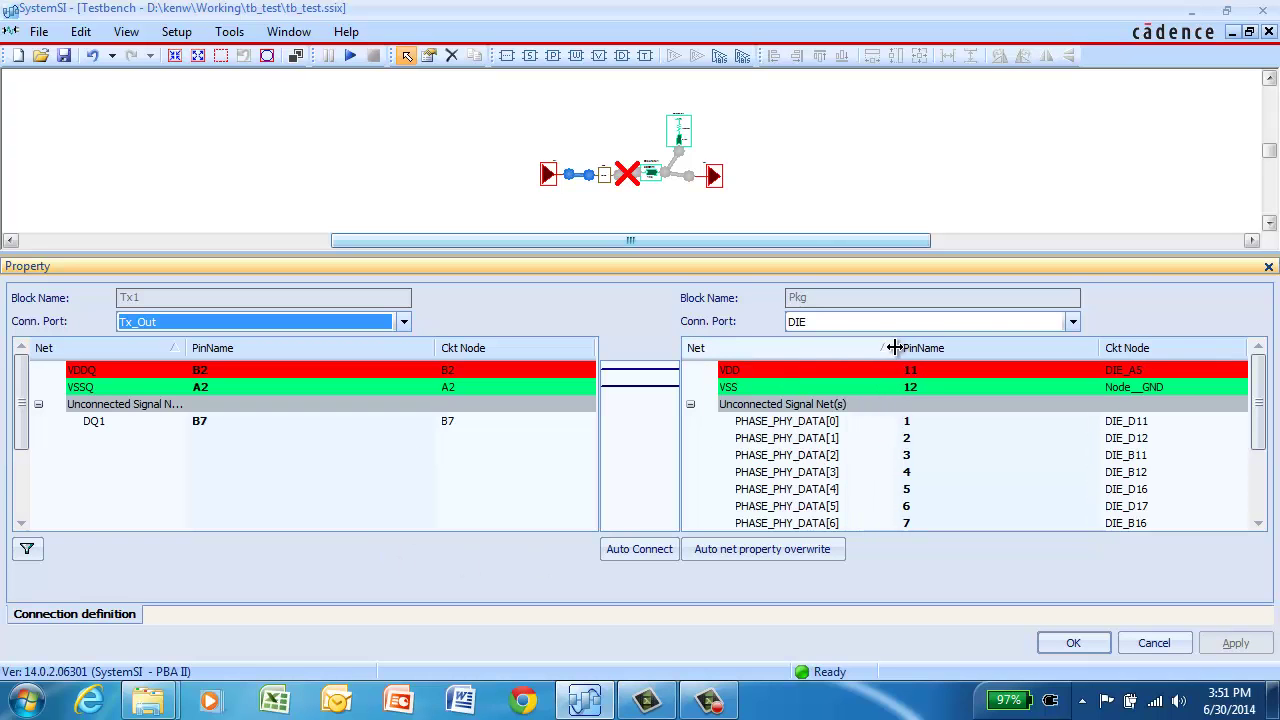
click(263, 420)
click(790, 438)
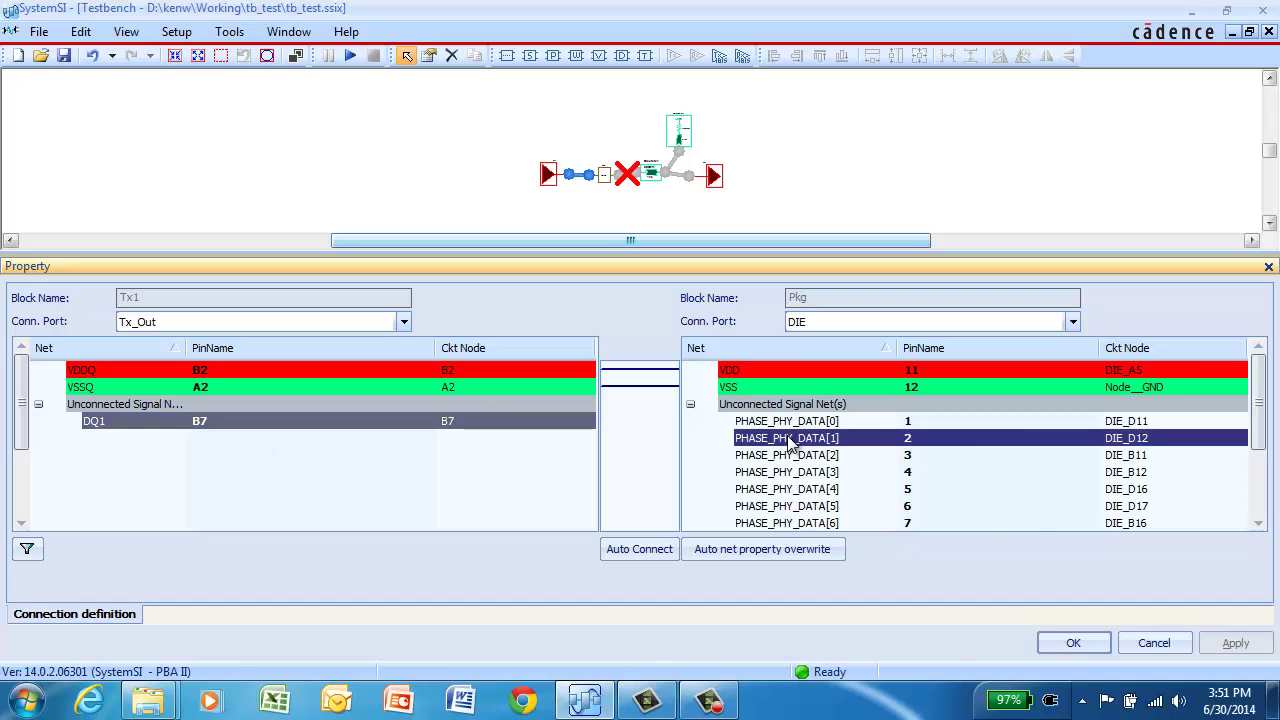
right_click(790, 438)
click(830, 448)
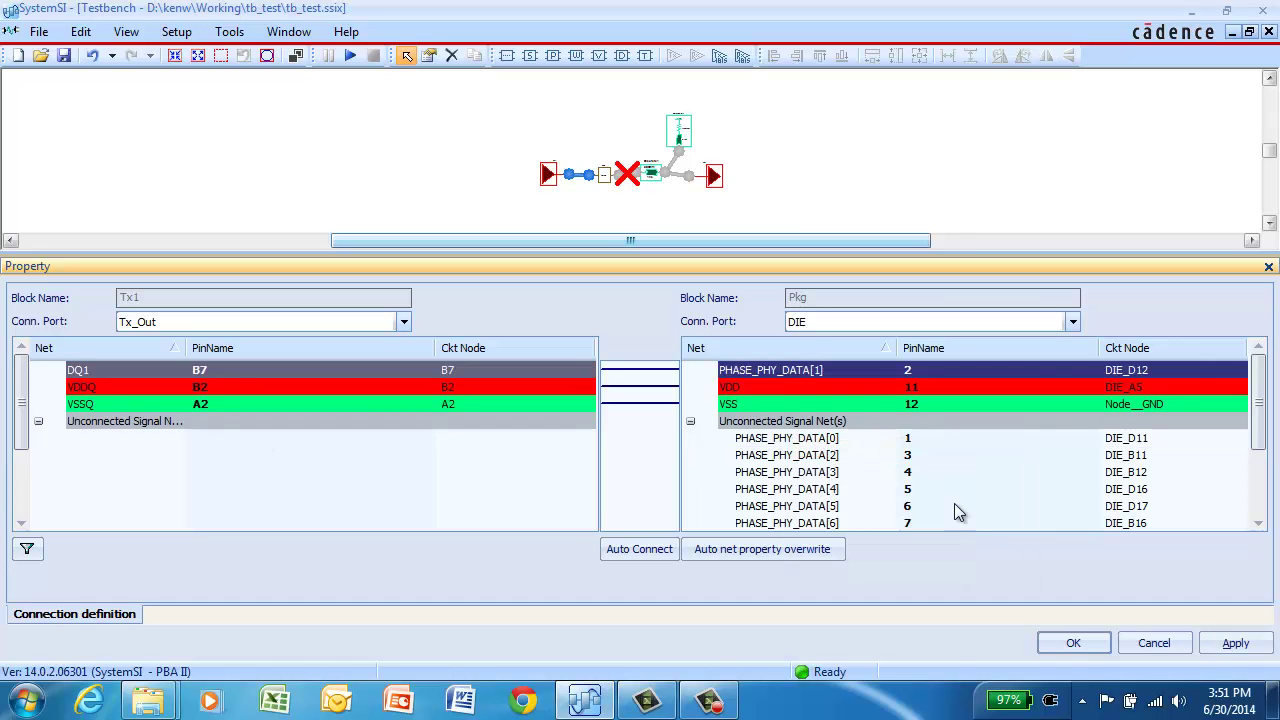
click(1073, 642)
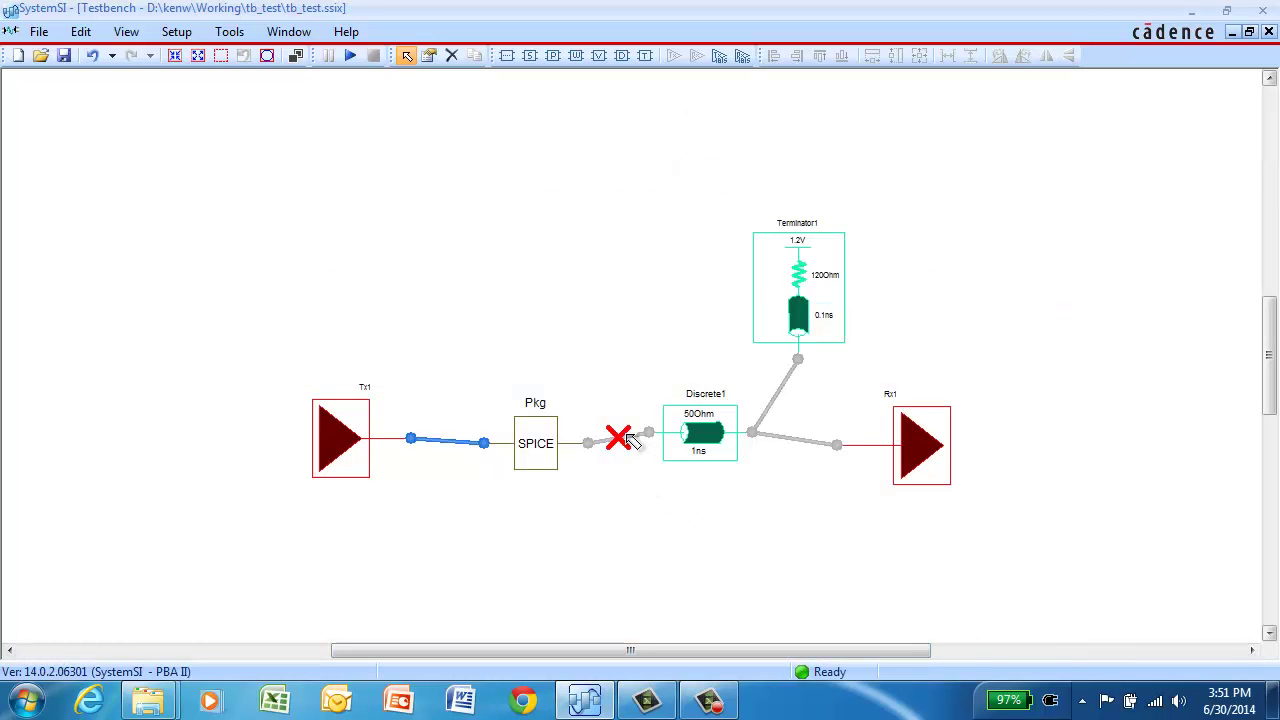
Step: Connect Pkg's BGA-side PHASE_PHY_DATA[1] to Discrete1's net a and confirm
double_click(615, 440)
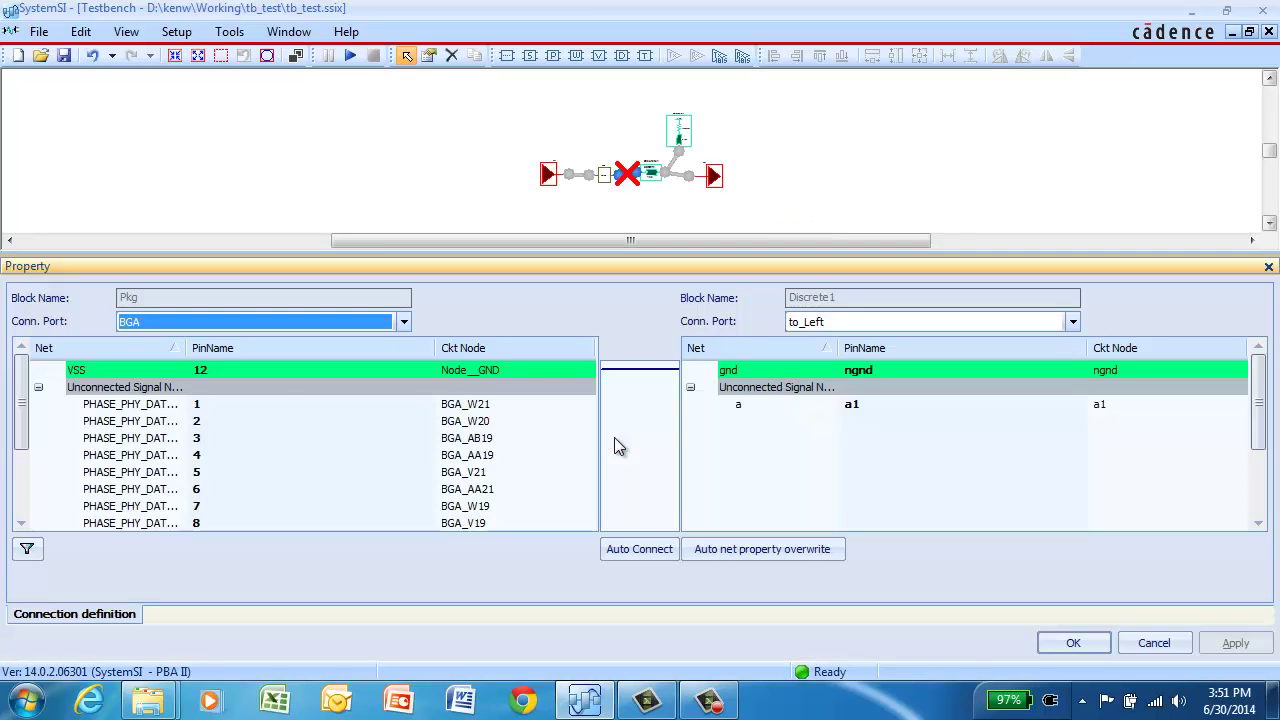
drag(186, 347, 226, 347)
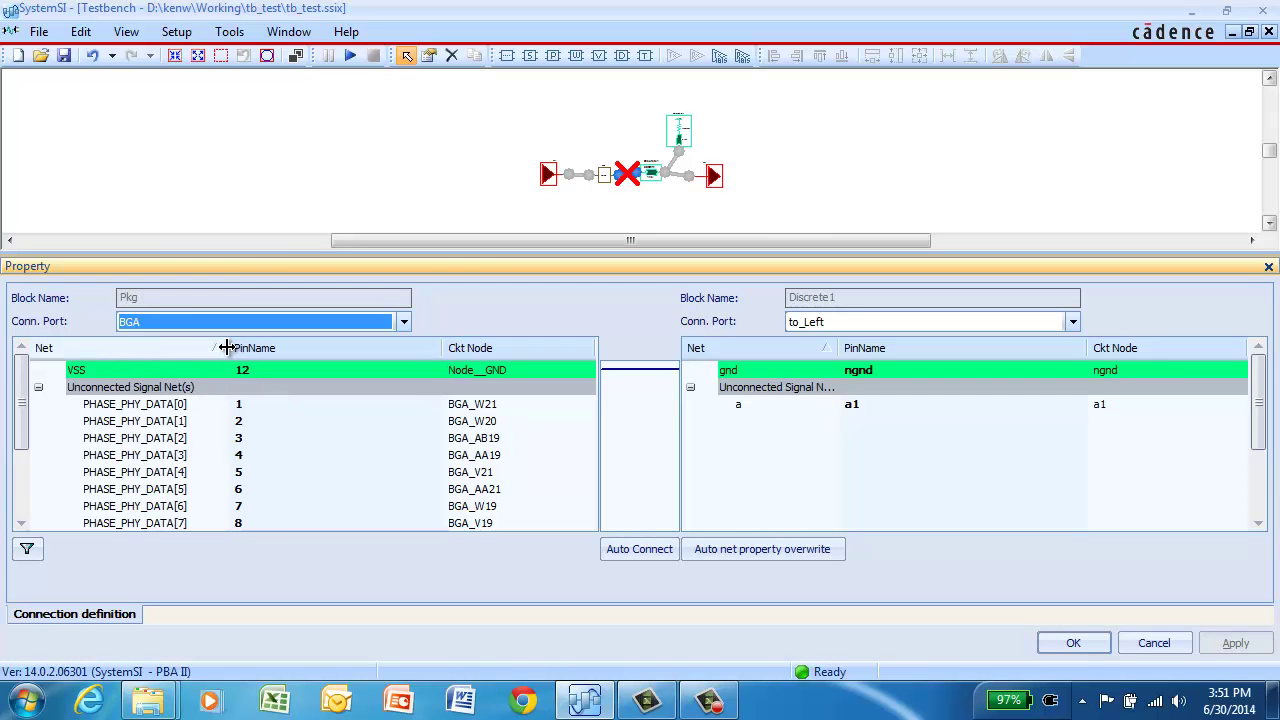
click(157, 423)
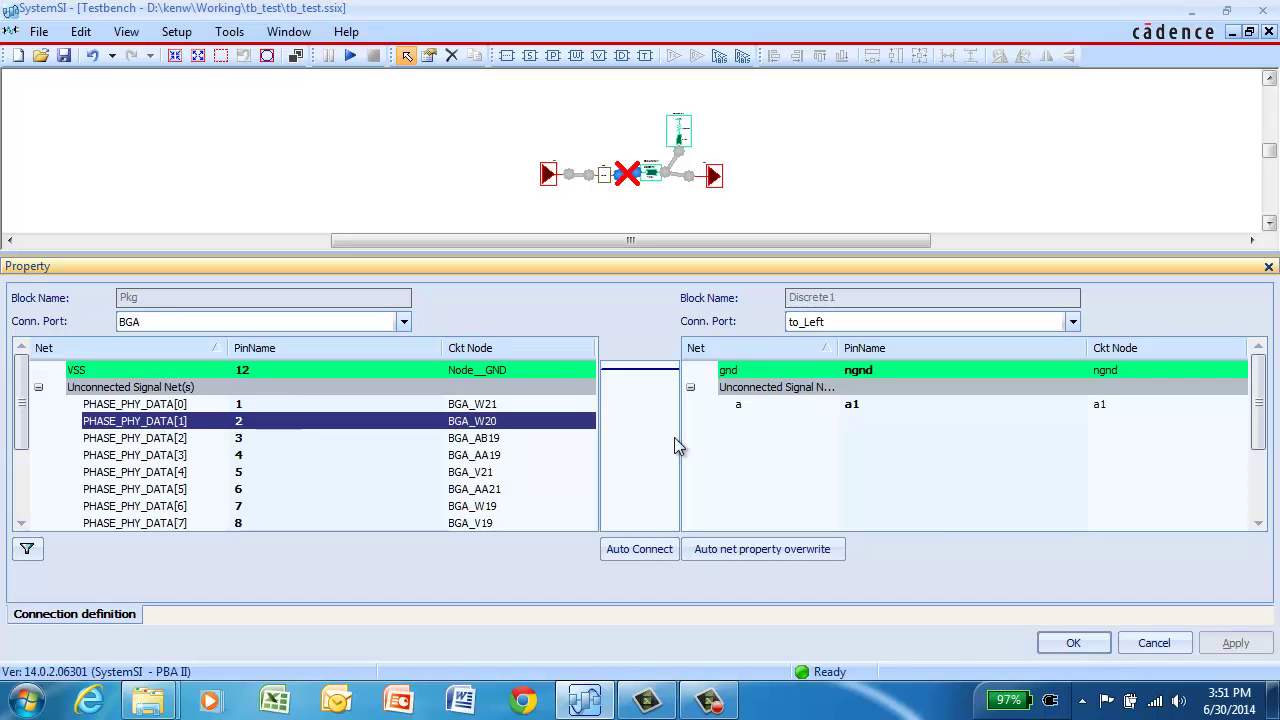
click(784, 405)
right_click(784, 405)
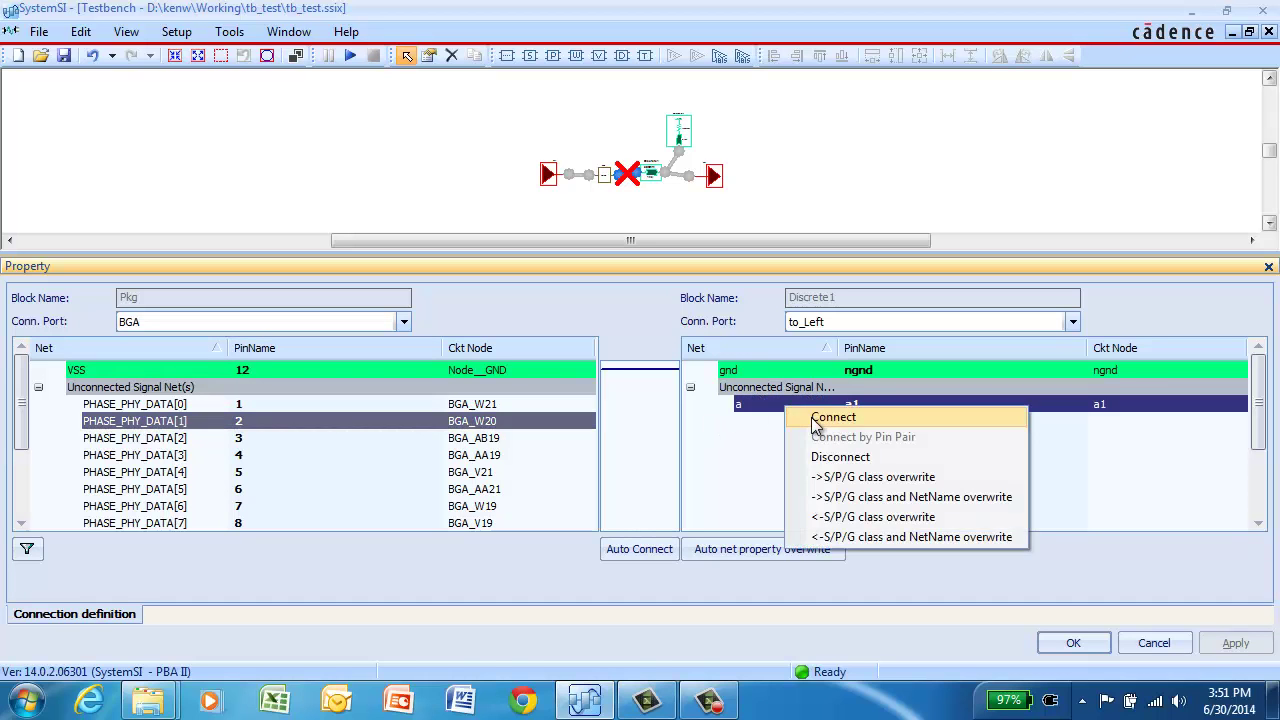
click(829, 418)
click(1069, 647)
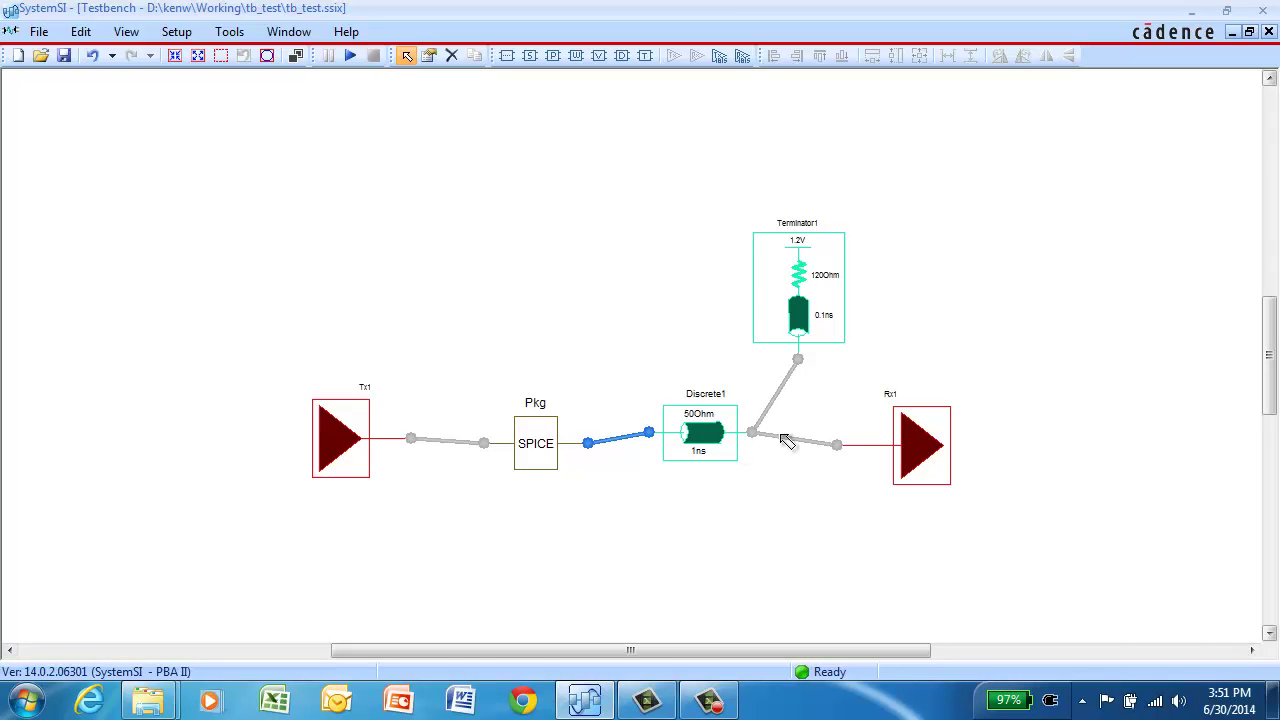
Step: Inspect the Discrete1–Rx1 and Terminator1–Rx1 connections and close them unchanged
double_click(790, 441)
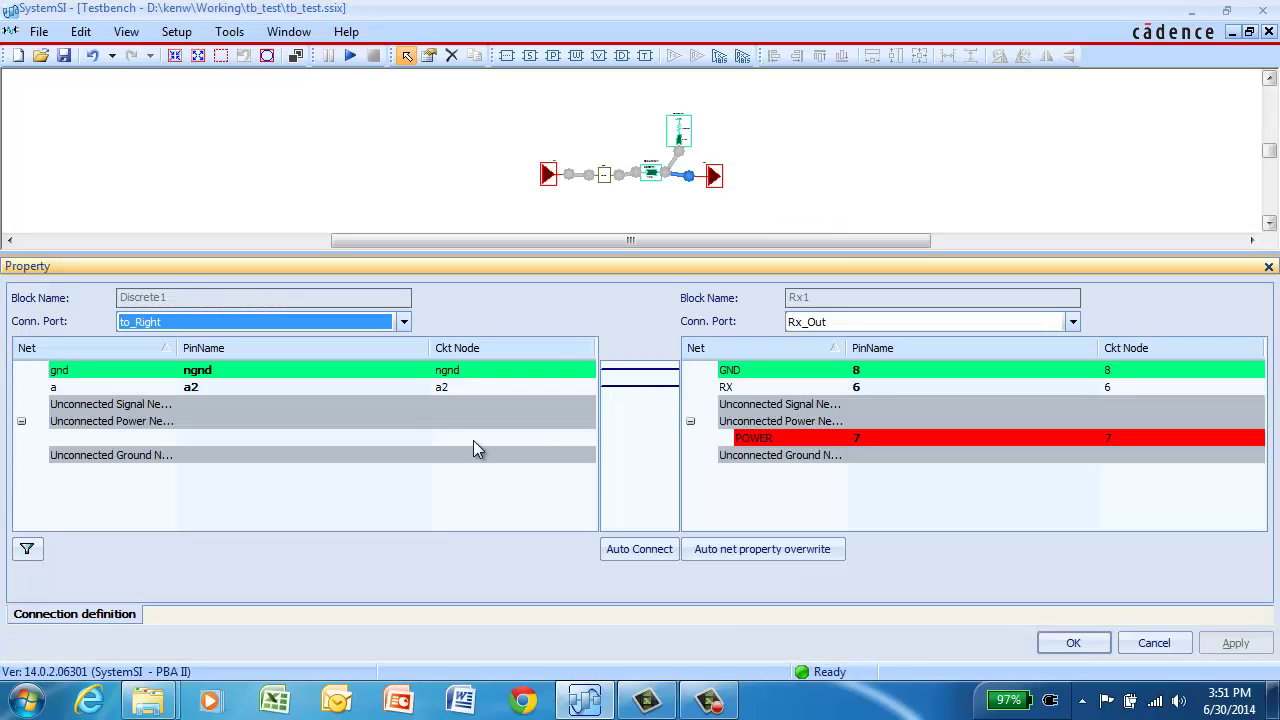
click(1152, 643)
double_click(786, 406)
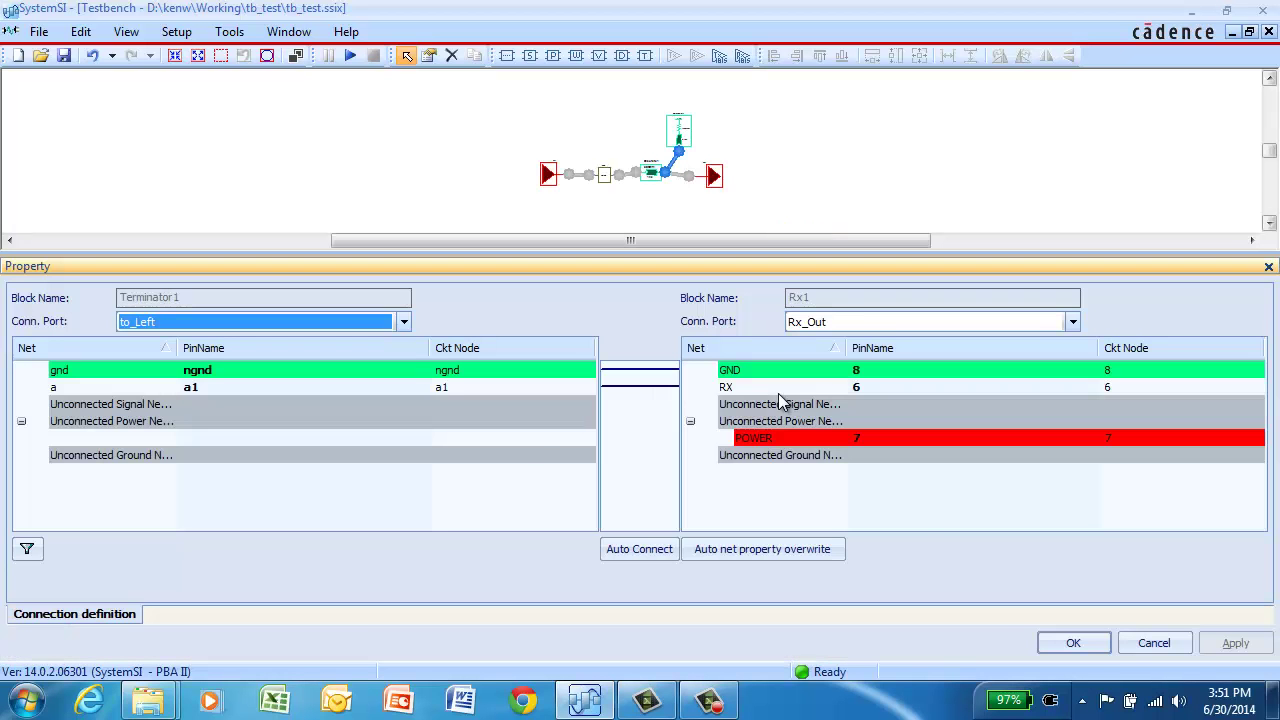
click(1162, 643)
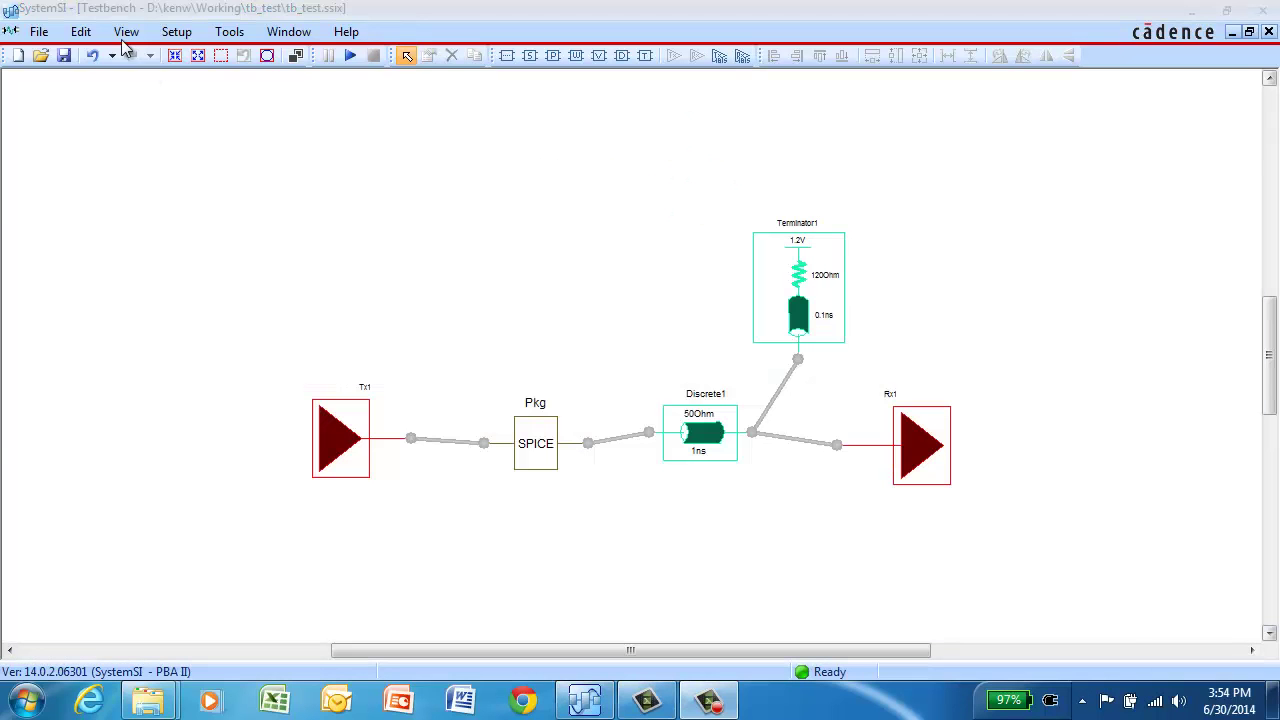
Step: Show the Workflow pane, open Set Analysis Options, then hide the pane
click(126, 32)
mouse_move(177, 182)
click(372, 183)
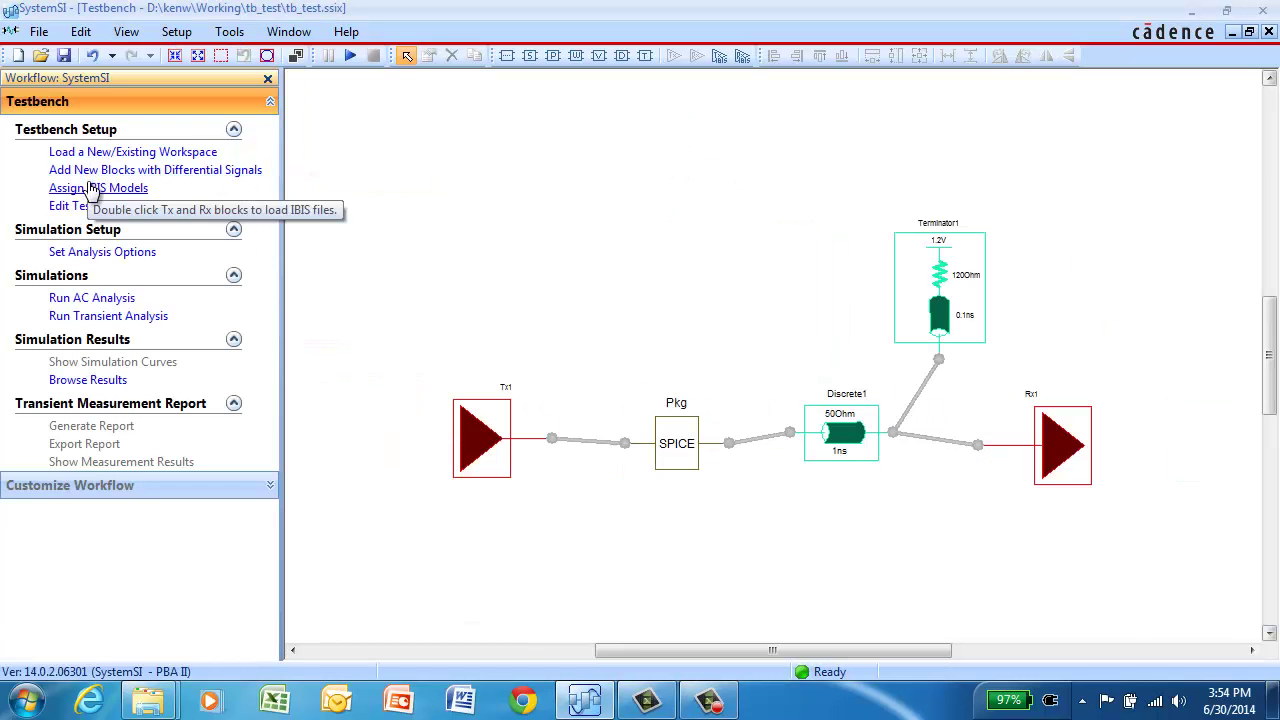
click(113, 254)
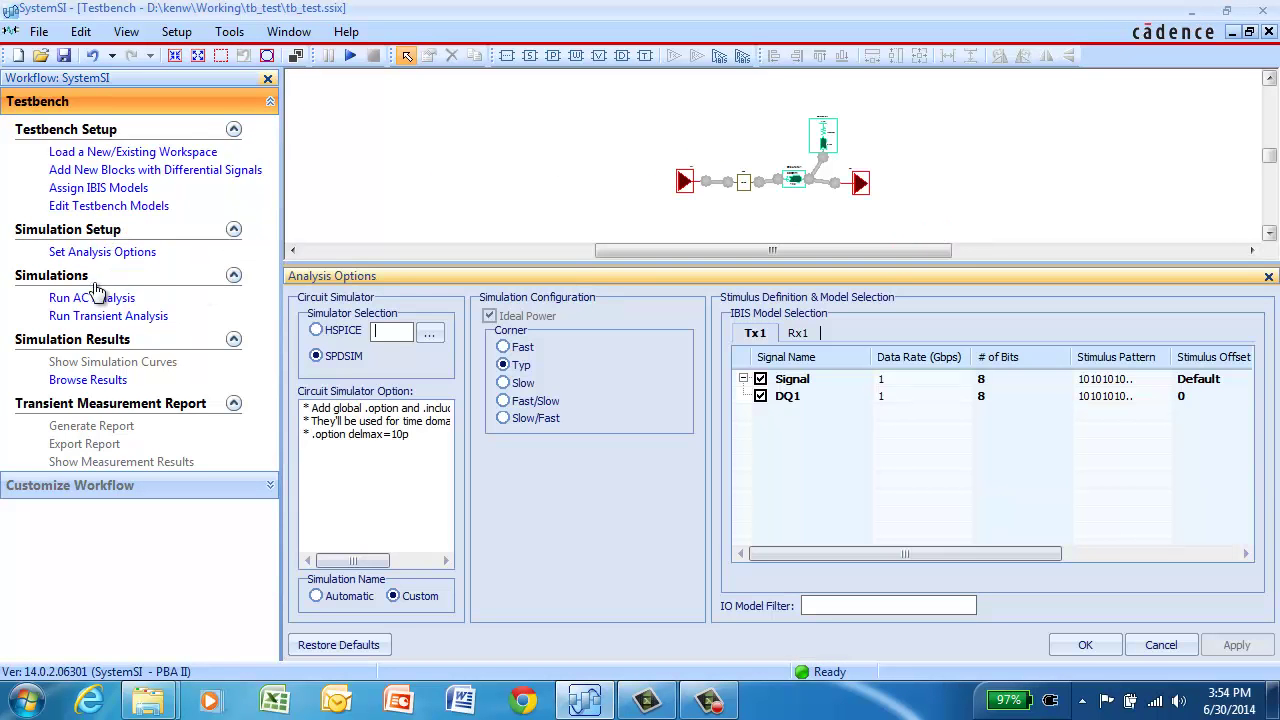
click(267, 78)
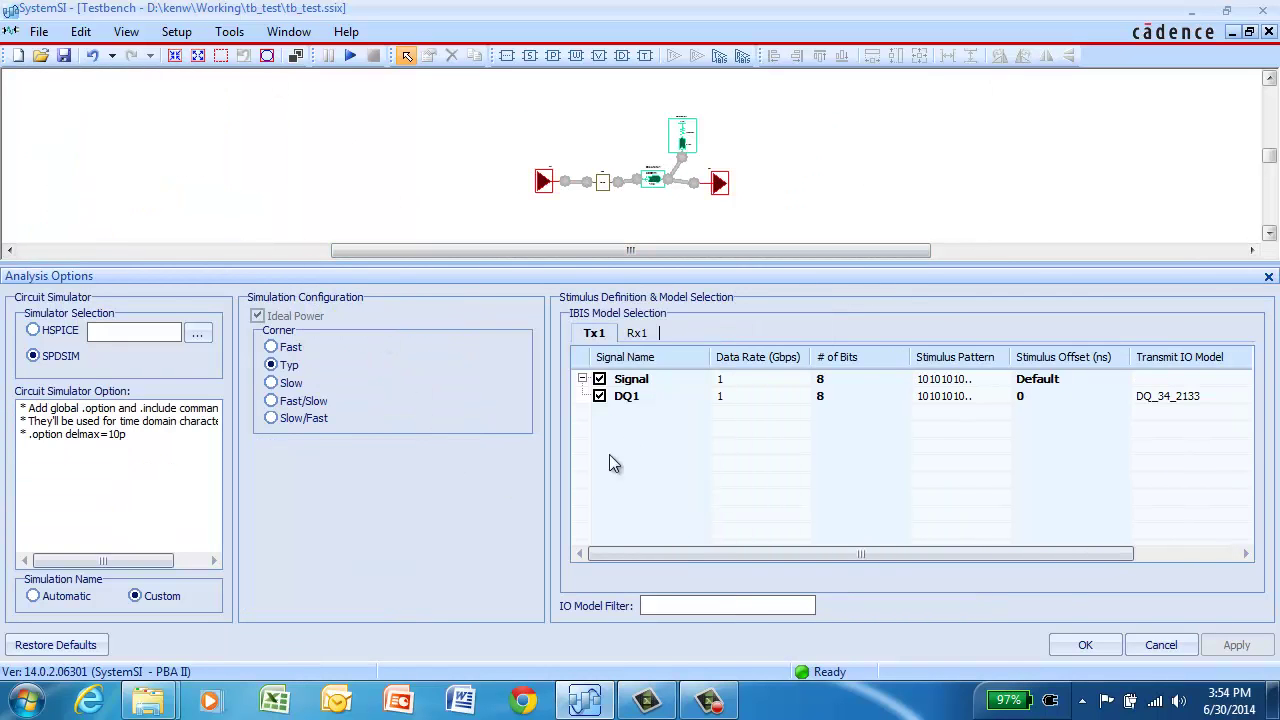
Step: Set the Signal stimulus data rate to 2.4 Gbps and number of bits to 16
click(741, 377)
click(742, 378)
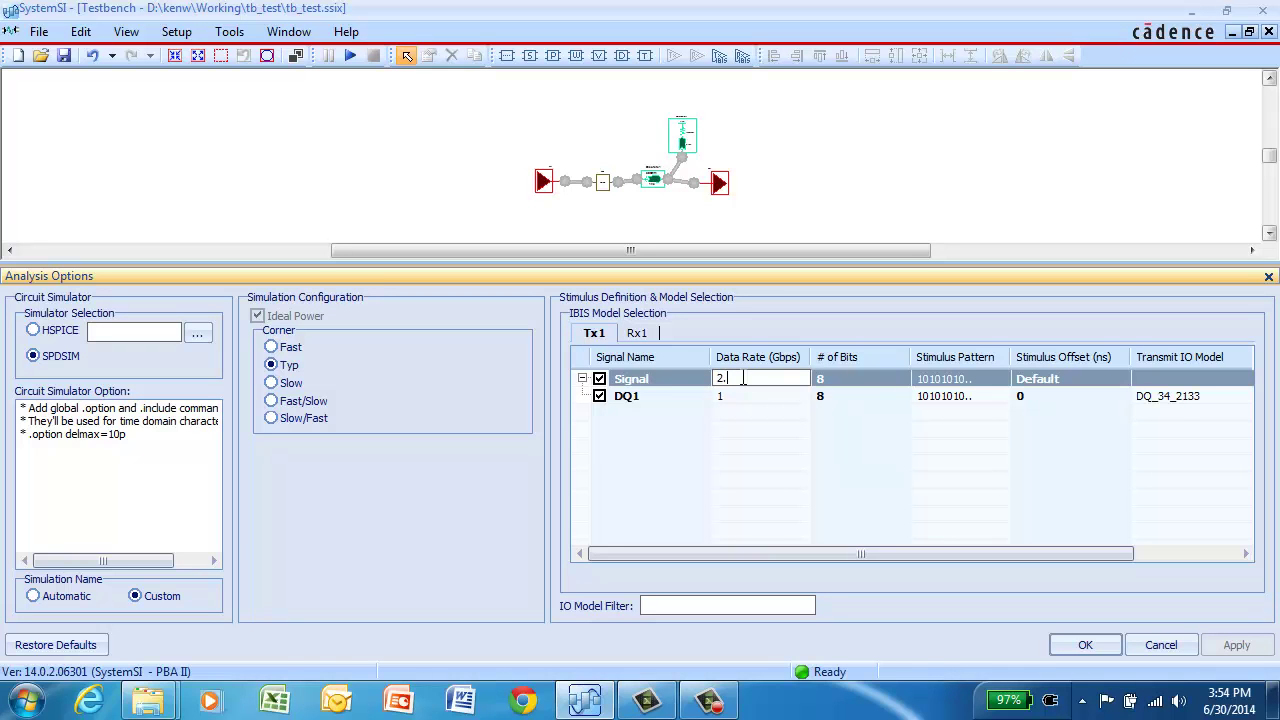
key(Tab)
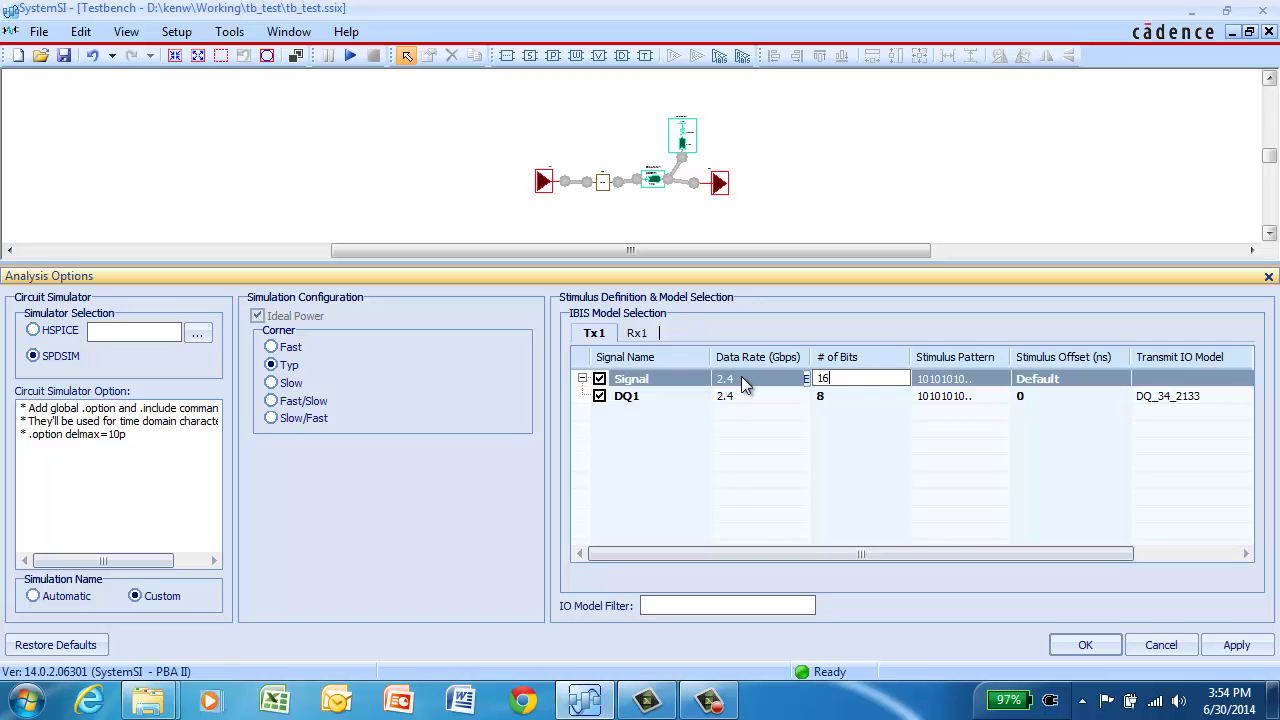
key(Tab)
click(925, 458)
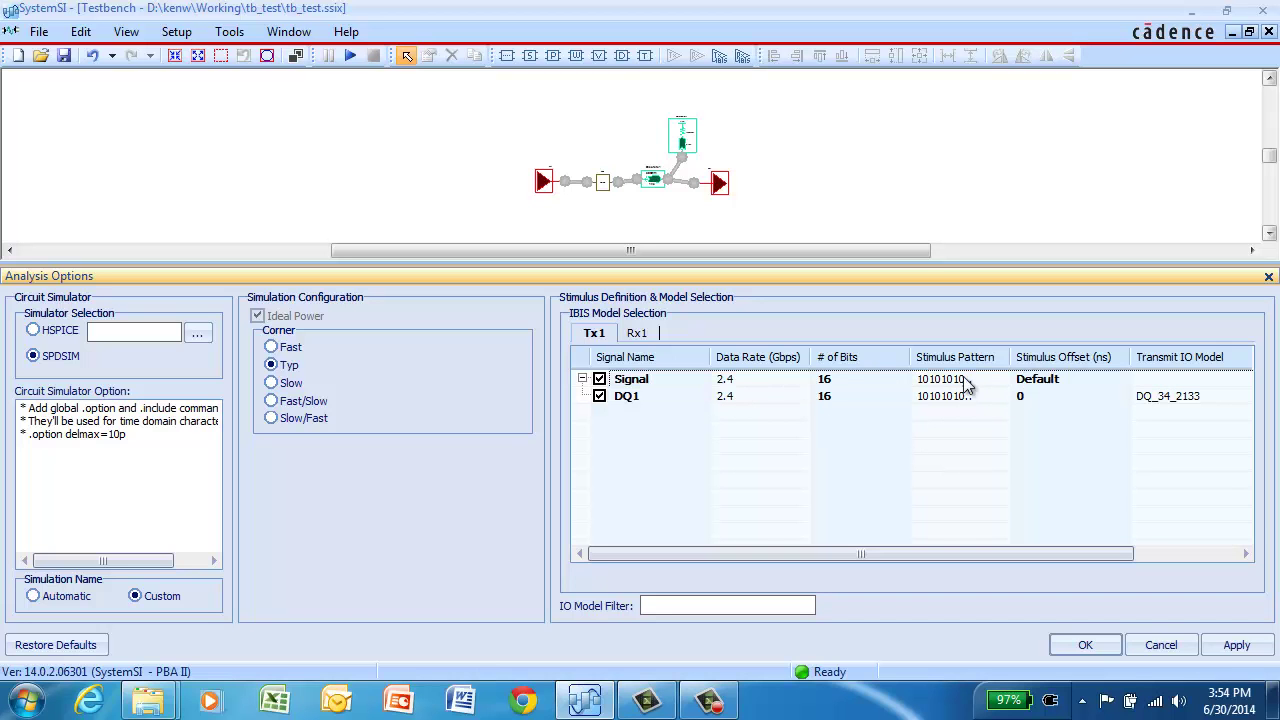
Step: Define a random 16-bit stimulus pattern and apply it to both signals
right_click(975, 388)
click(1015, 412)
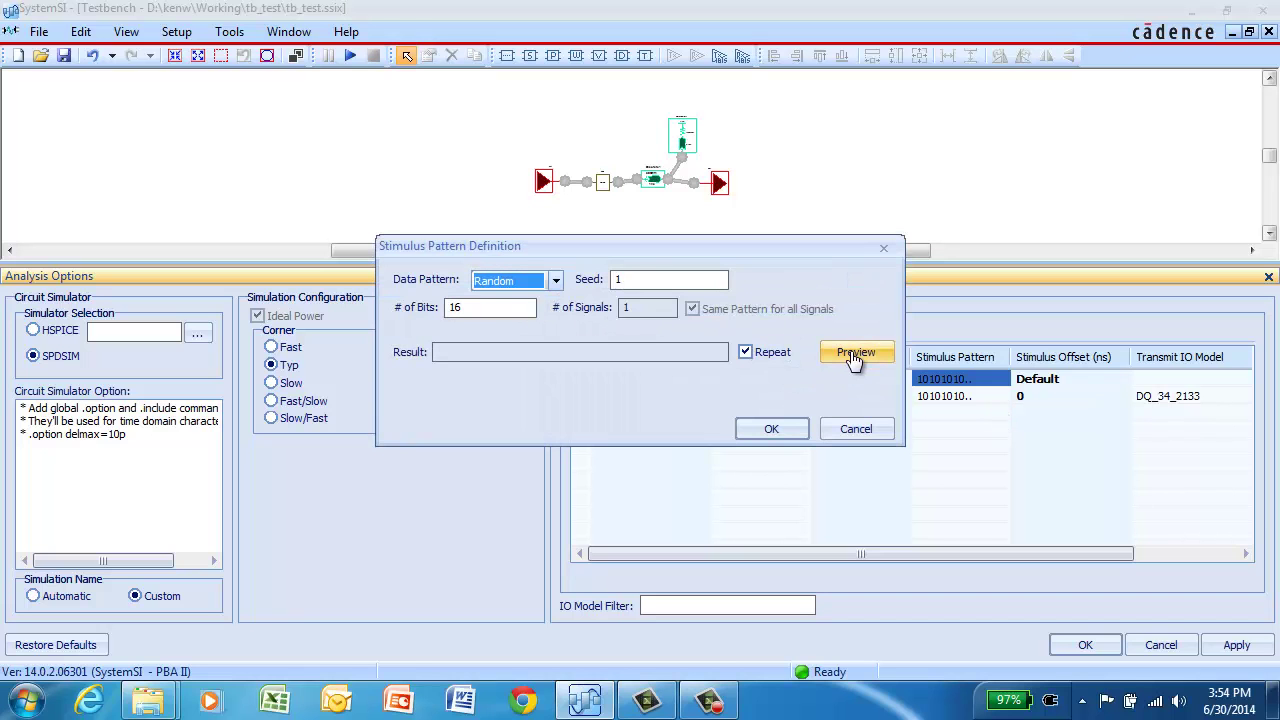
click(855, 352)
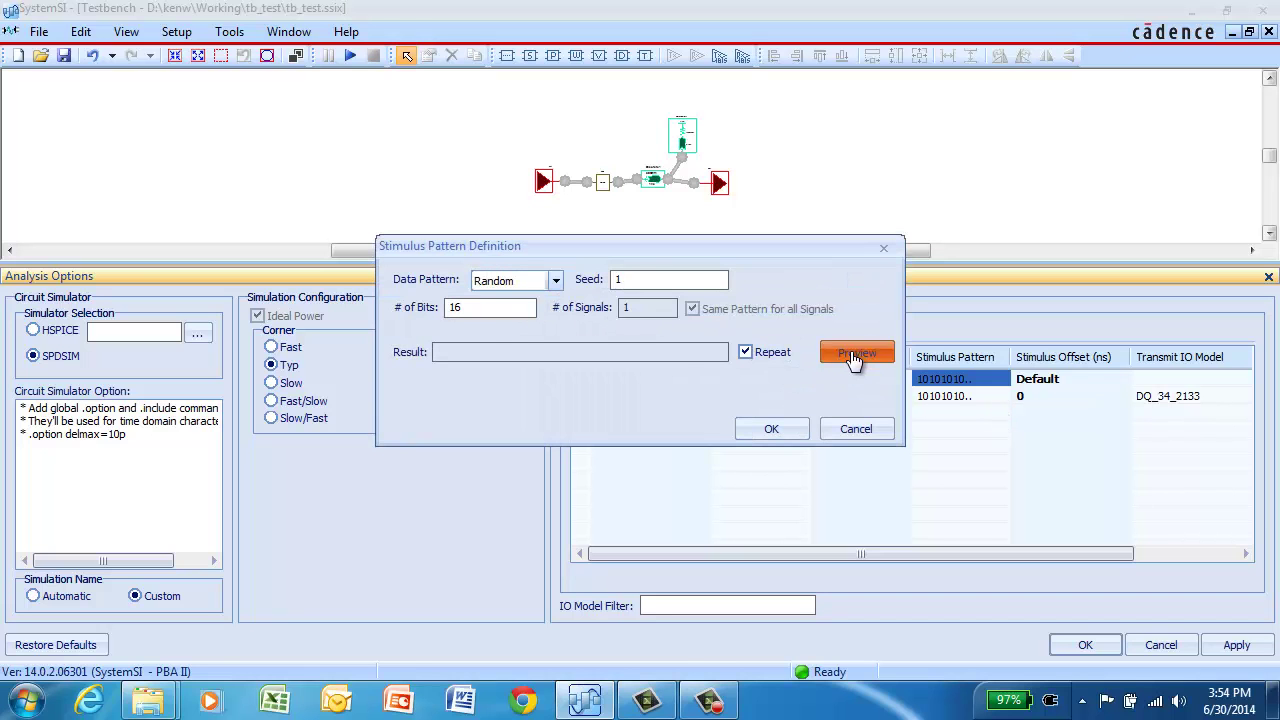
click(761, 430)
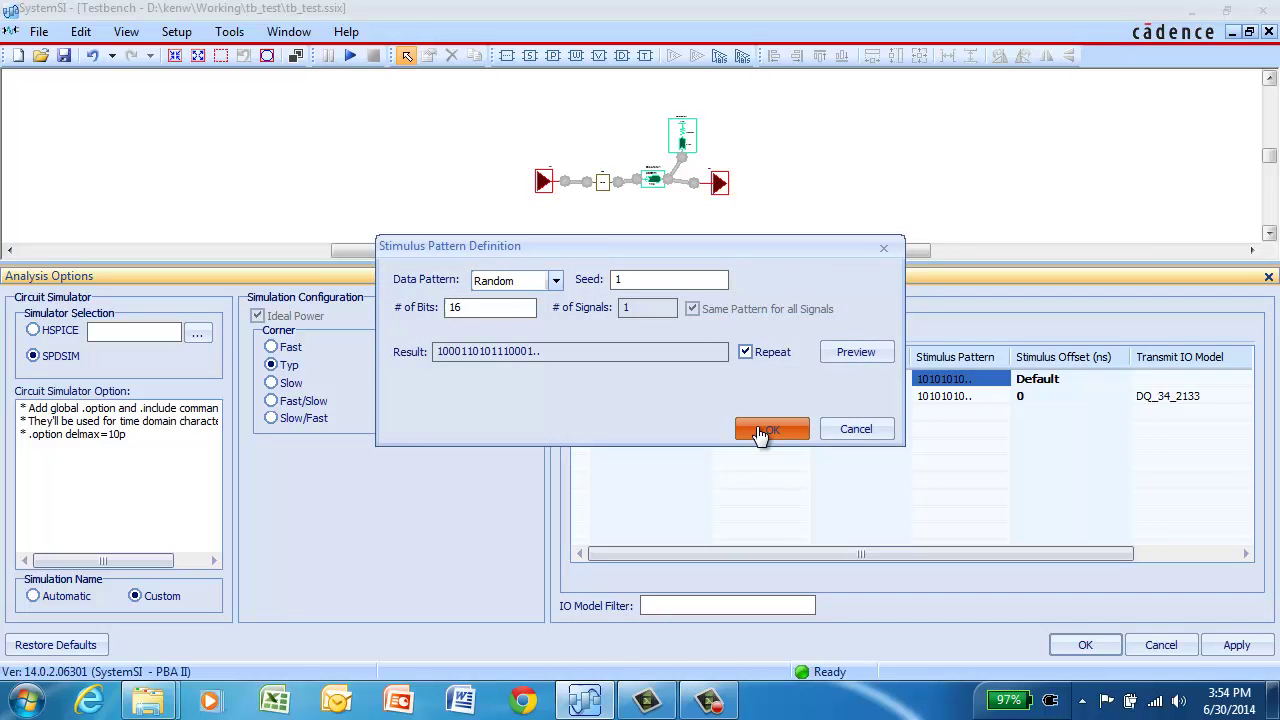
Step: Set DQ1's transmit IO model to DQ_34_2400
click(1159, 395)
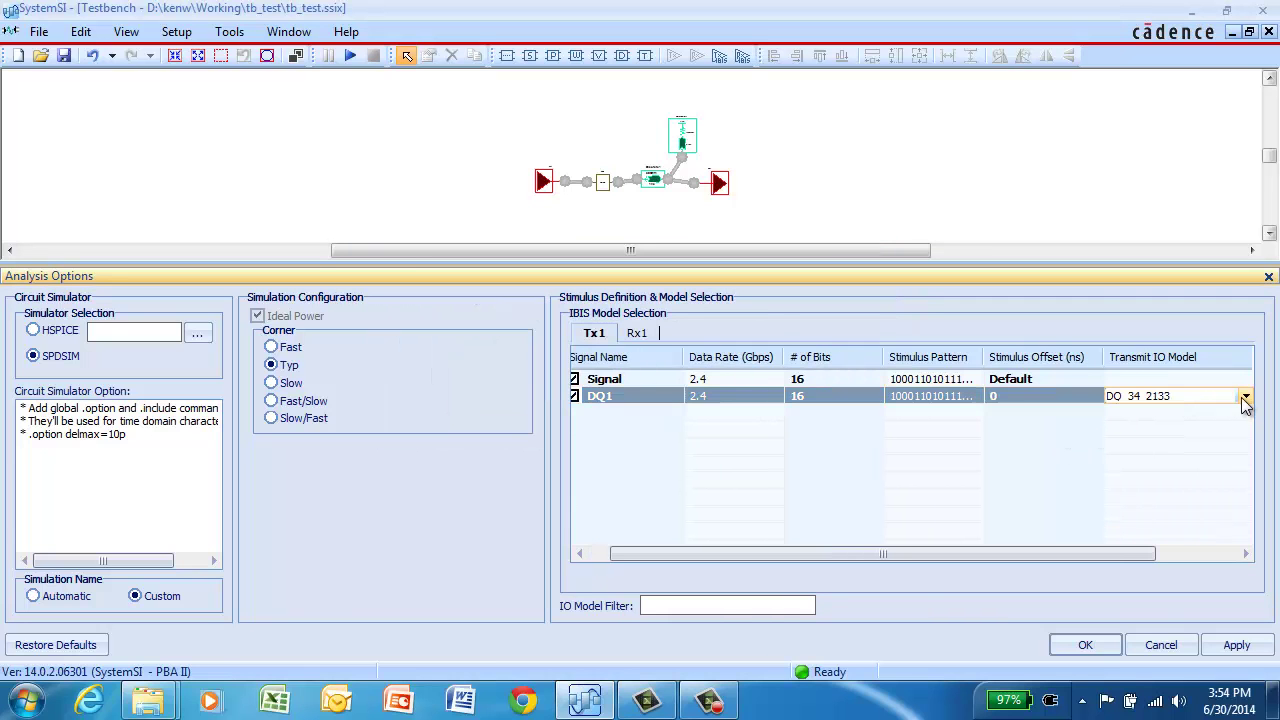
click(1245, 399)
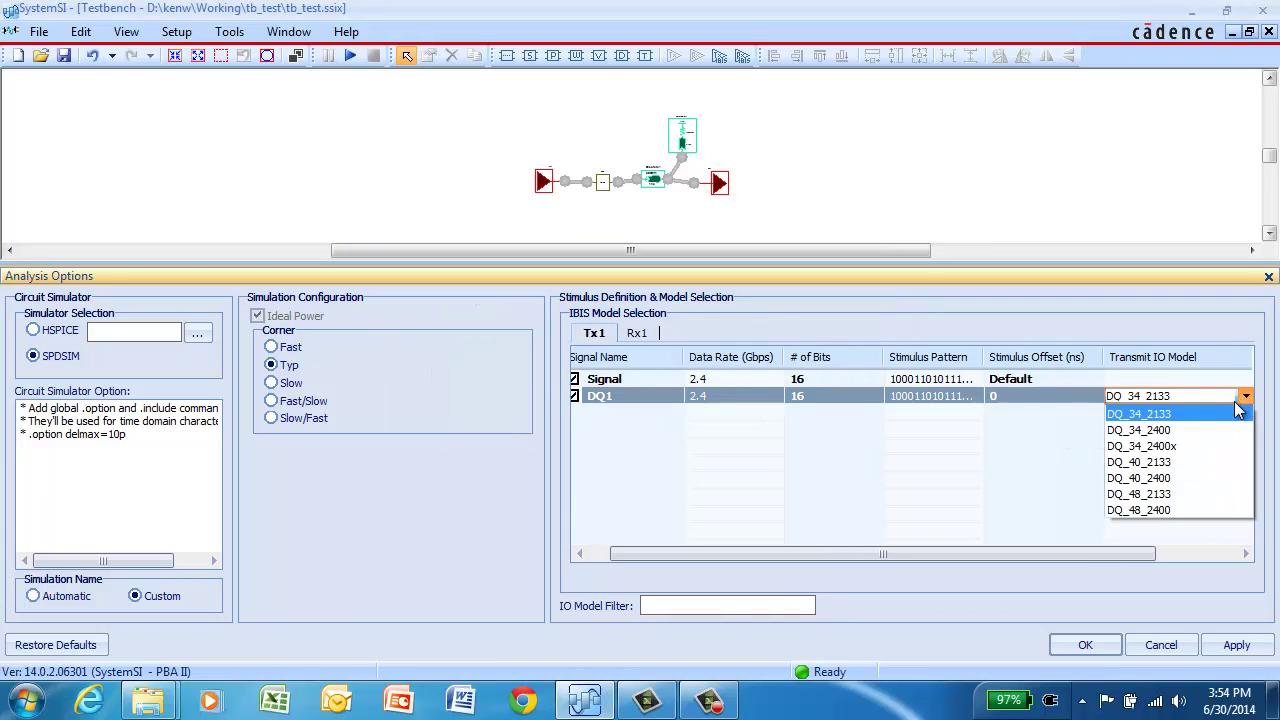
click(1150, 430)
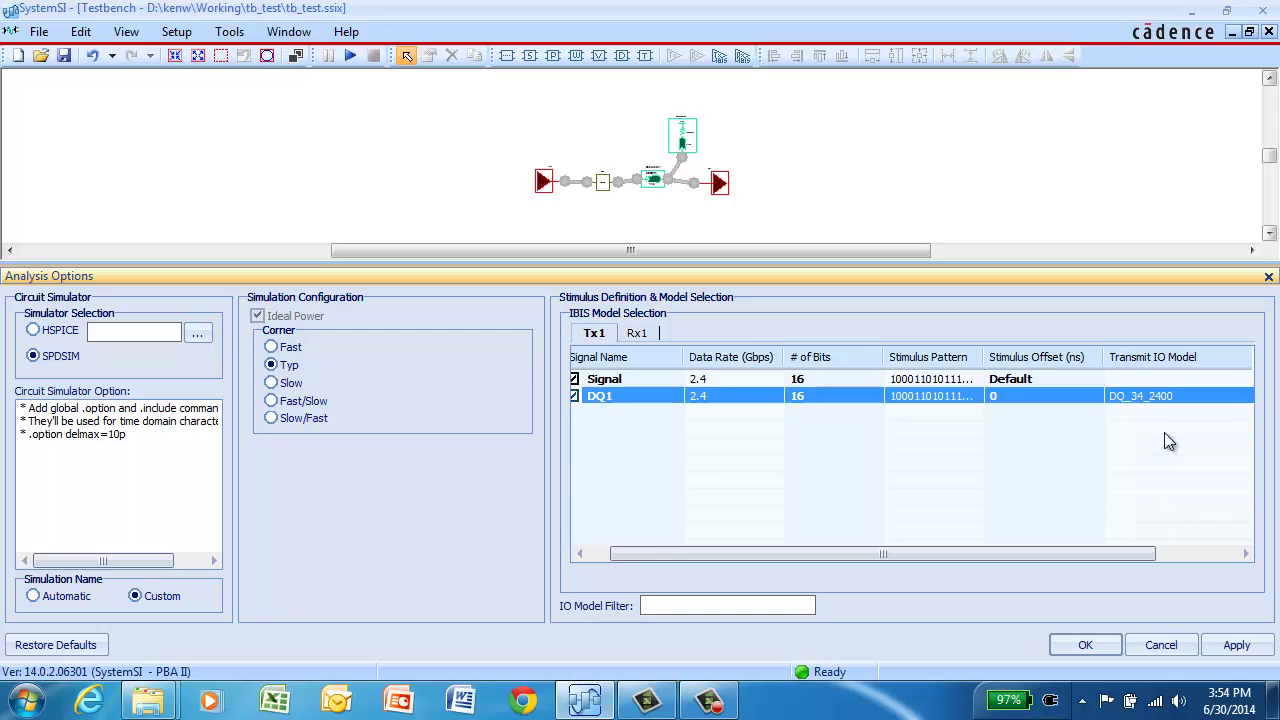
Step: Confirm the analysis options and dock the Workflow pane beside the schematic
click(1081, 649)
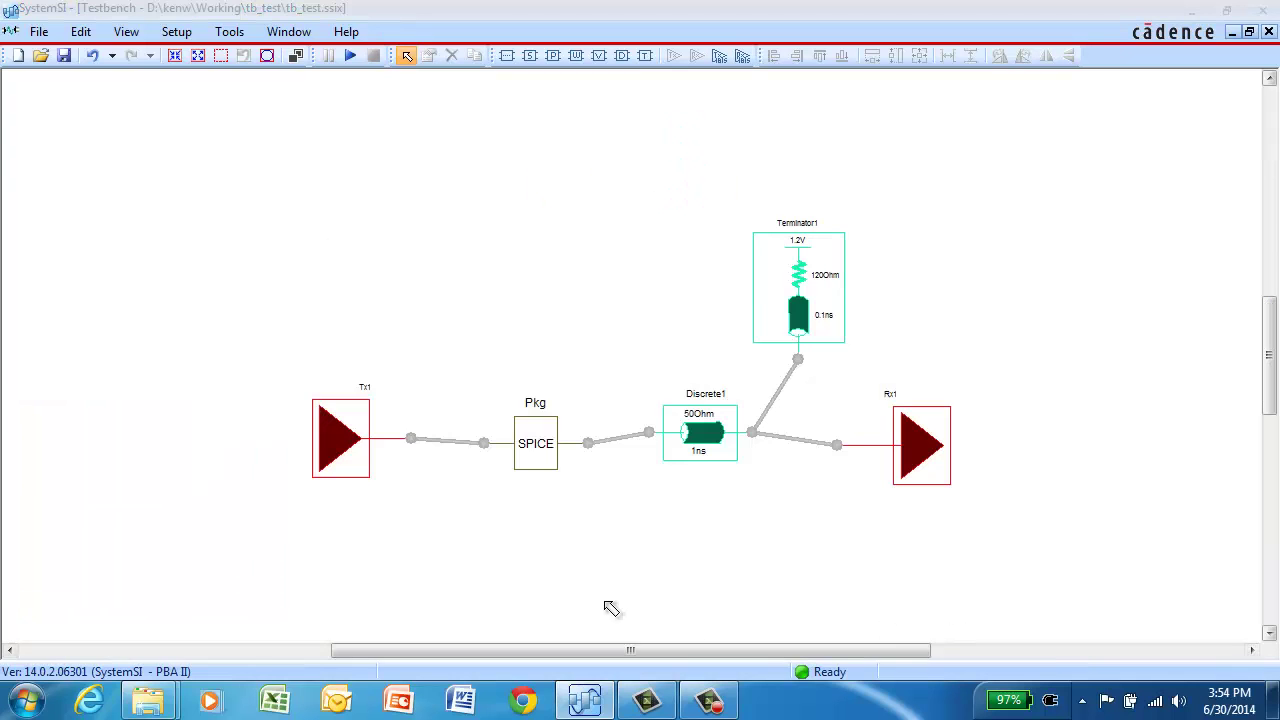
click(126, 32)
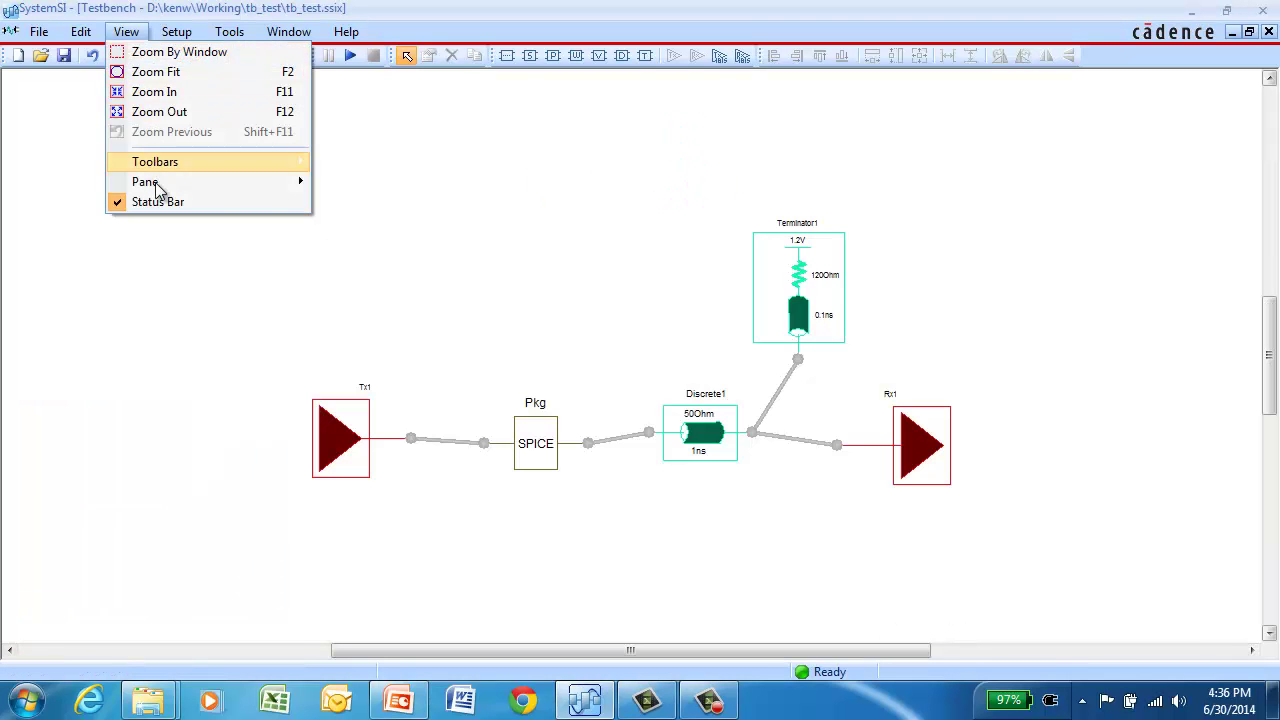
mouse_move(238, 186)
click(377, 180)
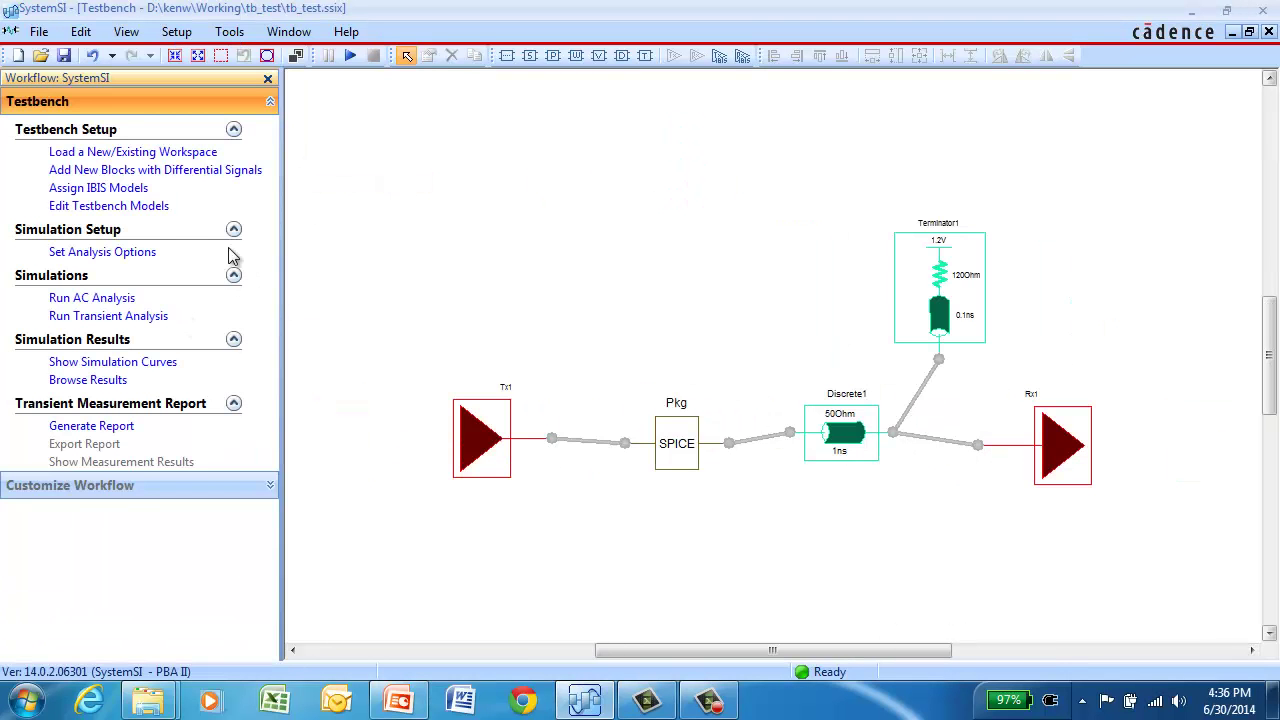
Step: Run an AC analysis with 16 frequency points up to 1 GHz and close its setup
click(75, 300)
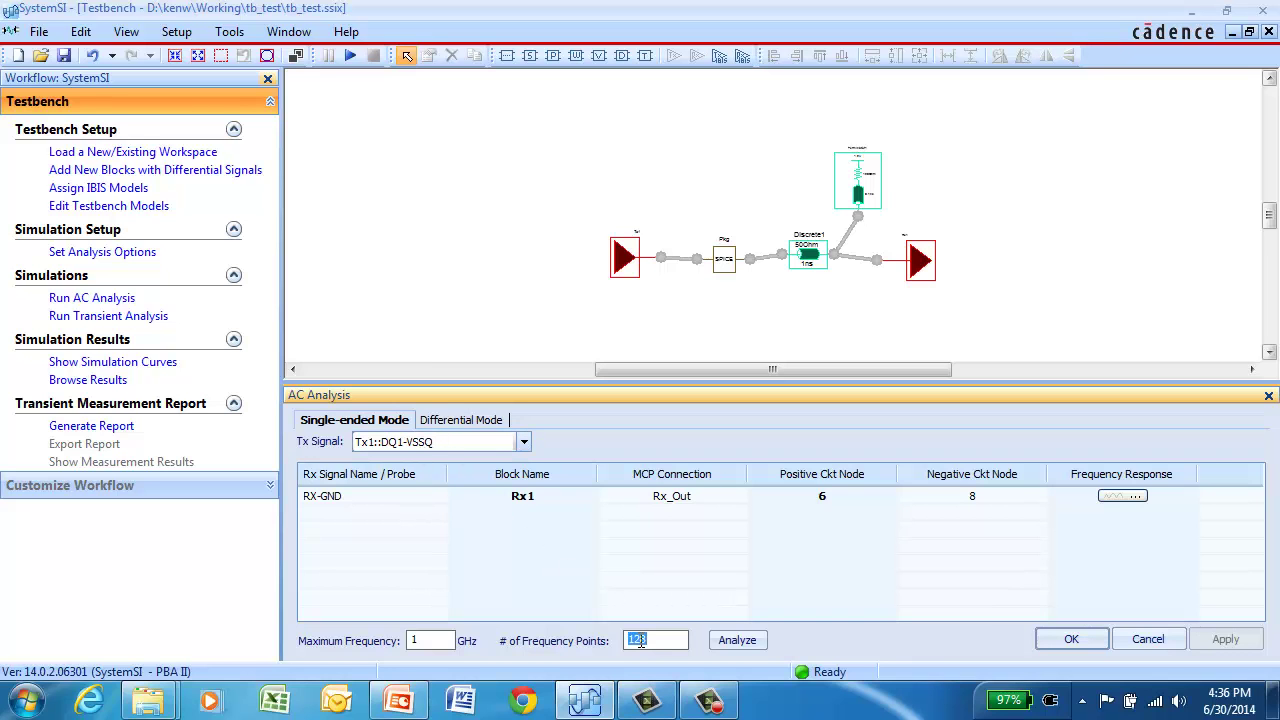
text(16)
click(731, 645)
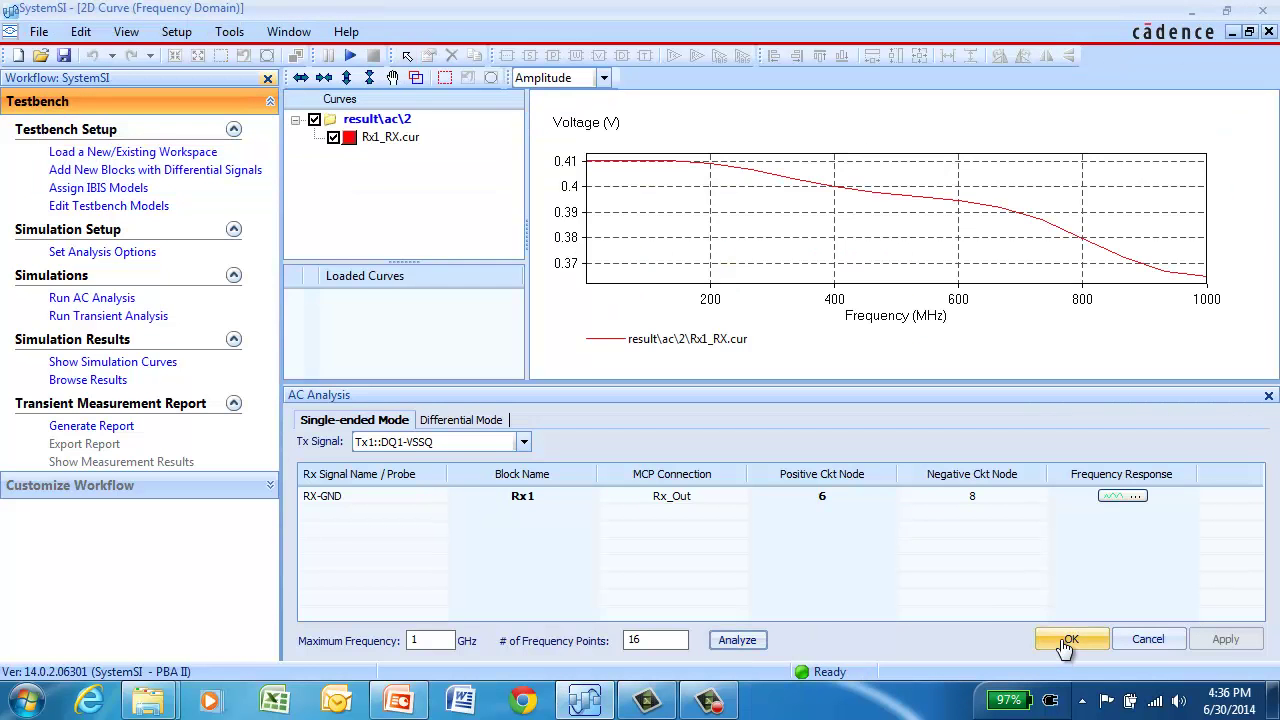
click(1068, 641)
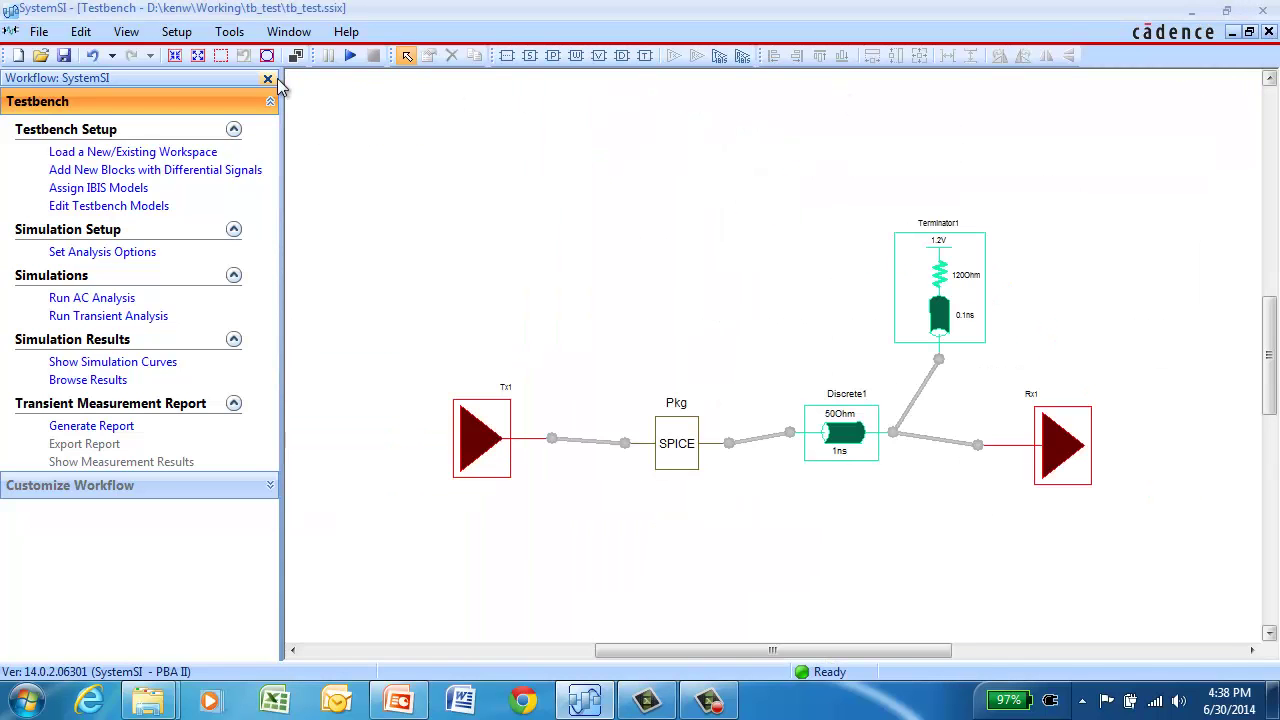
Step: Close the Workflow pane and run a transient simulation named Zout34
click(268, 80)
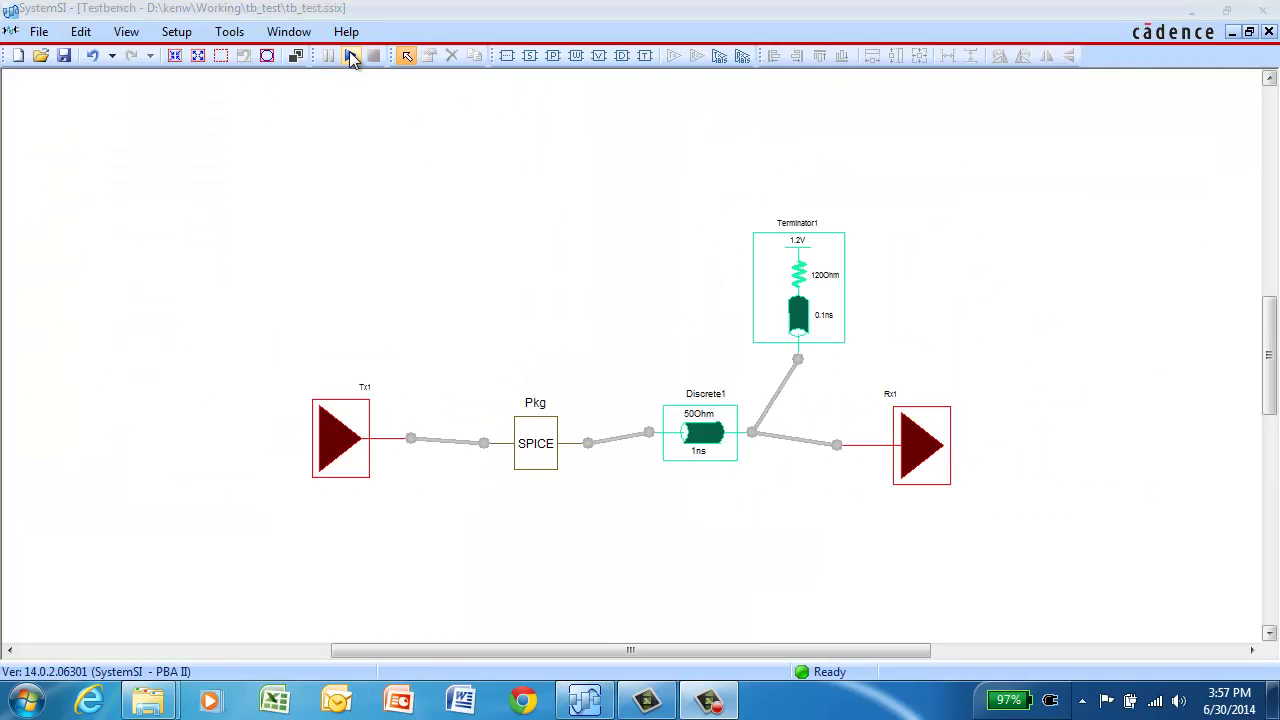
click(350, 56)
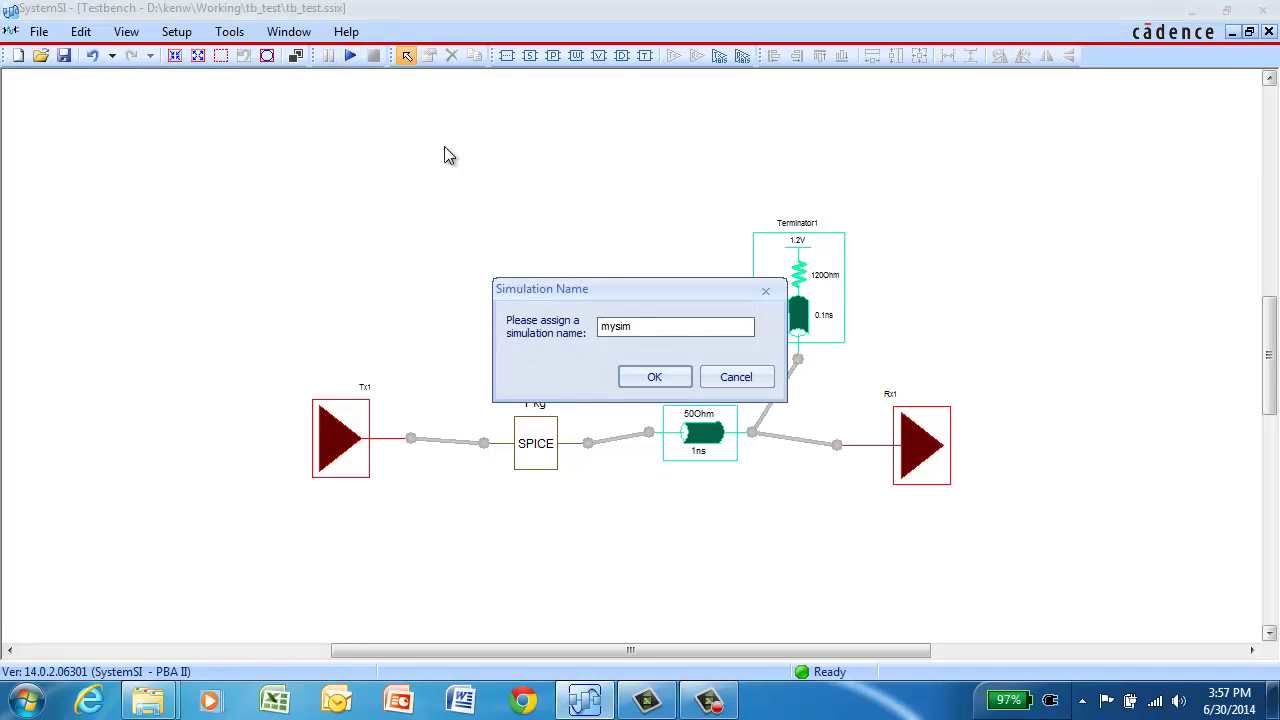
drag(646, 330, 598, 332)
text(Zout34)
click(652, 377)
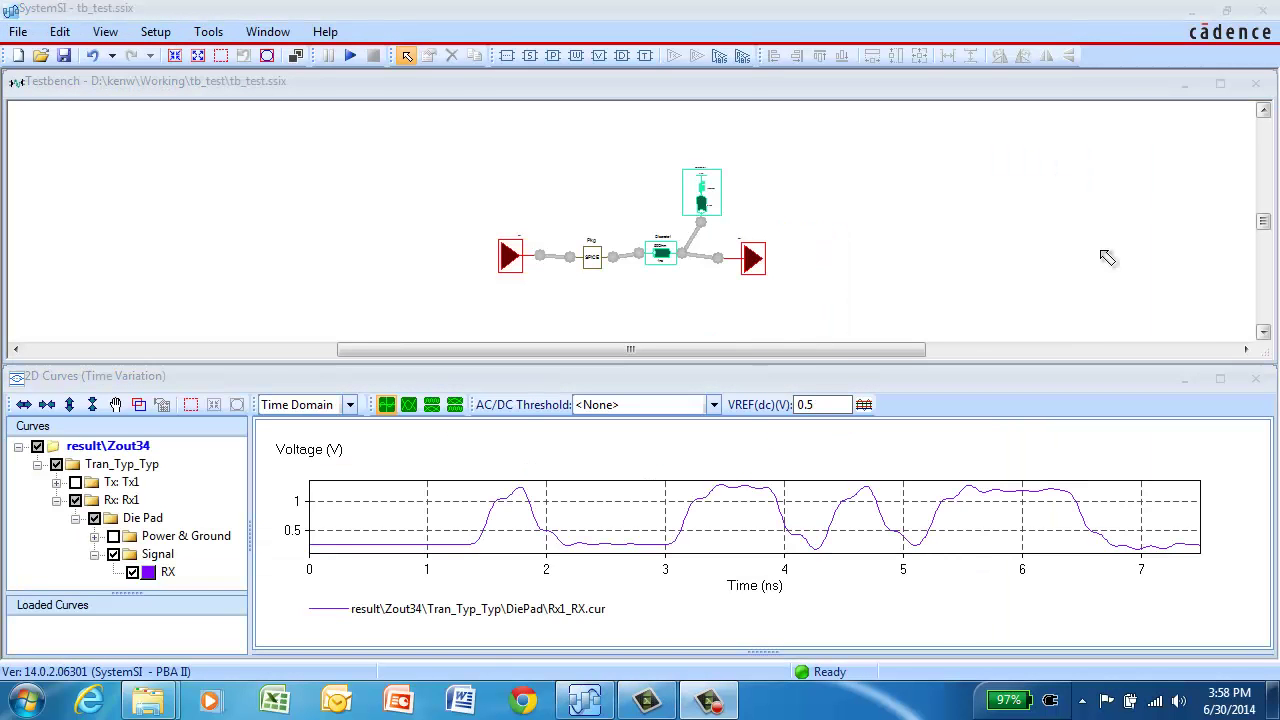
Step: In Analysis Options, change DQ1's Transmit IO Model to DQ_40_2400
click(157, 32)
click(185, 48)
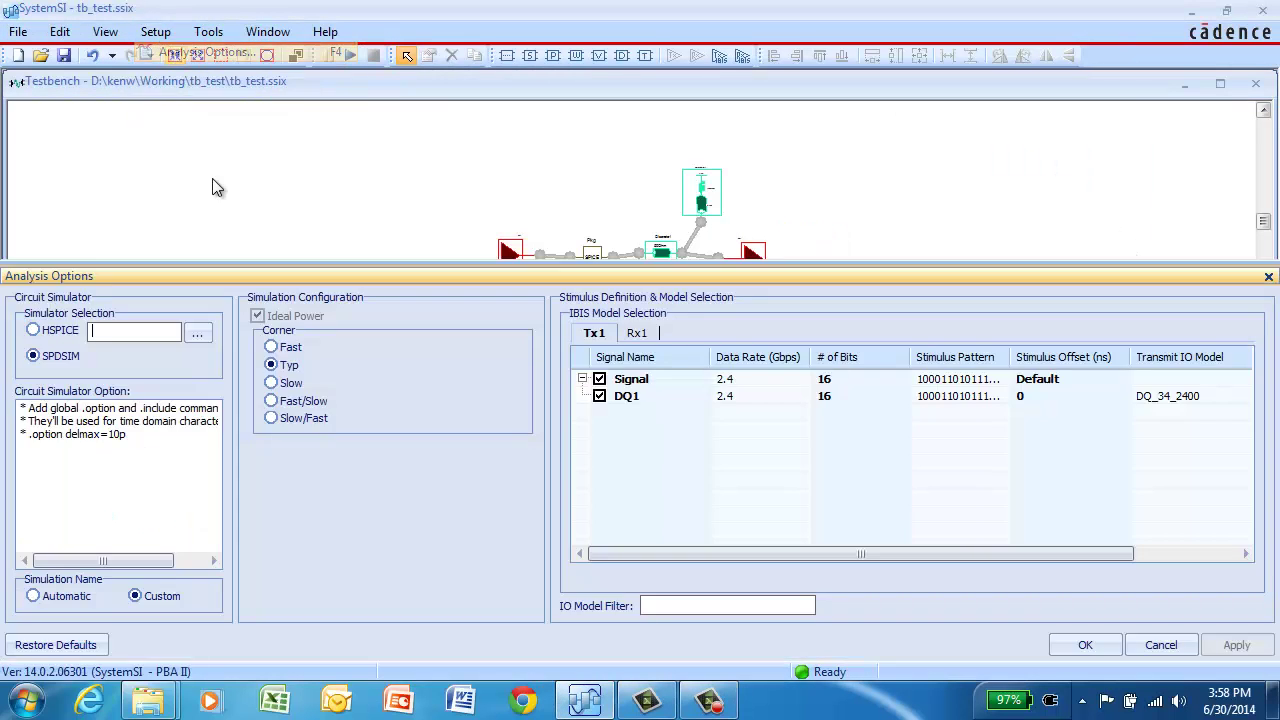
click(1145, 400)
click(1176, 396)
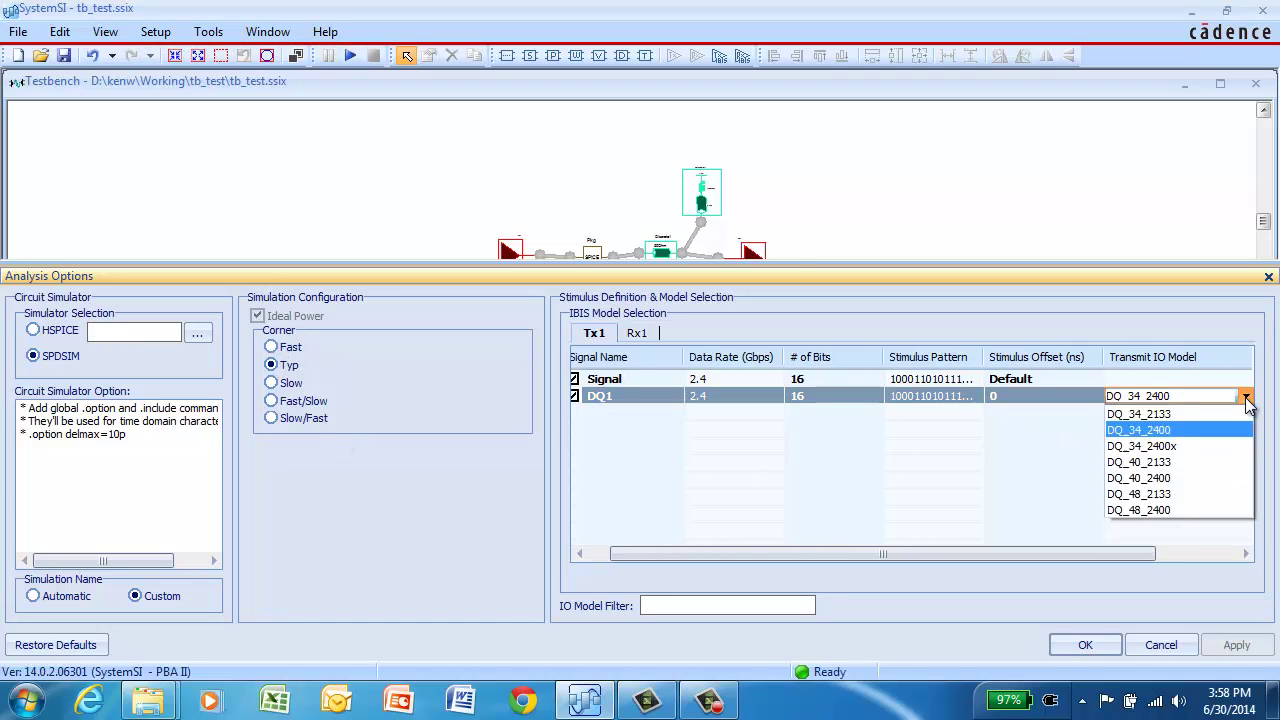
click(1246, 398)
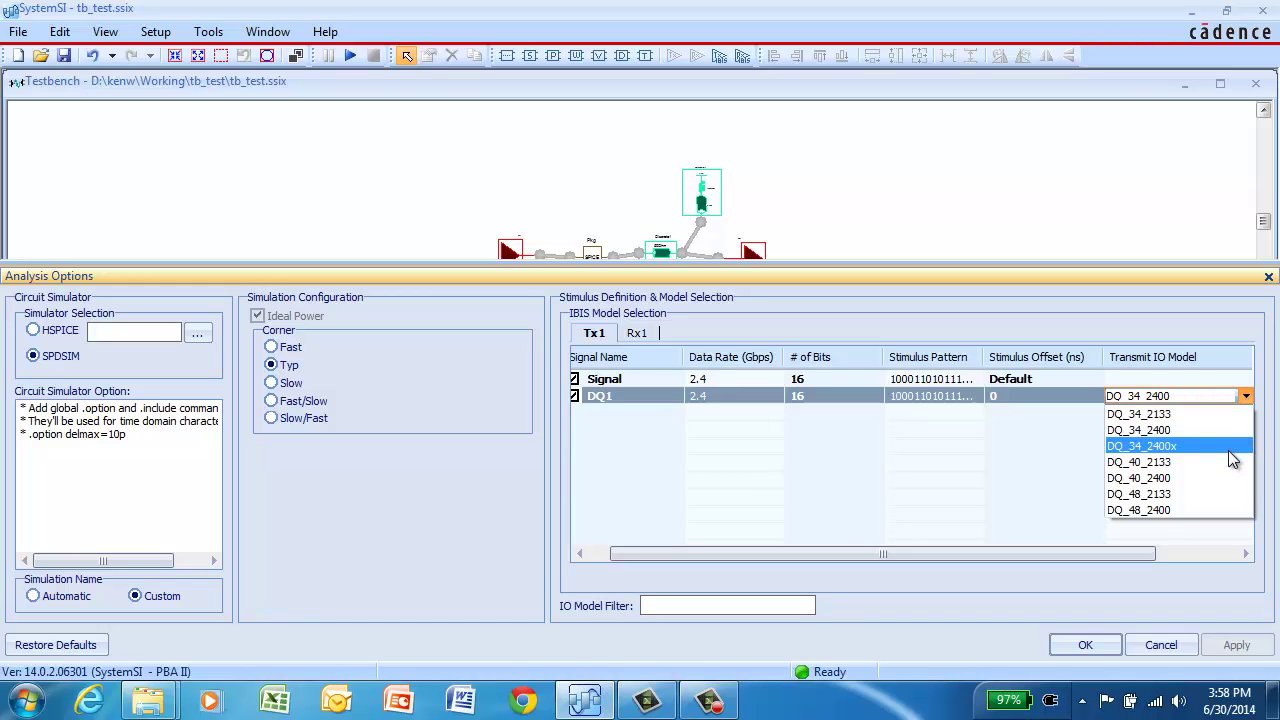
click(1168, 480)
click(1085, 645)
Step: Run a second transient simulation named Zout40
click(350, 55)
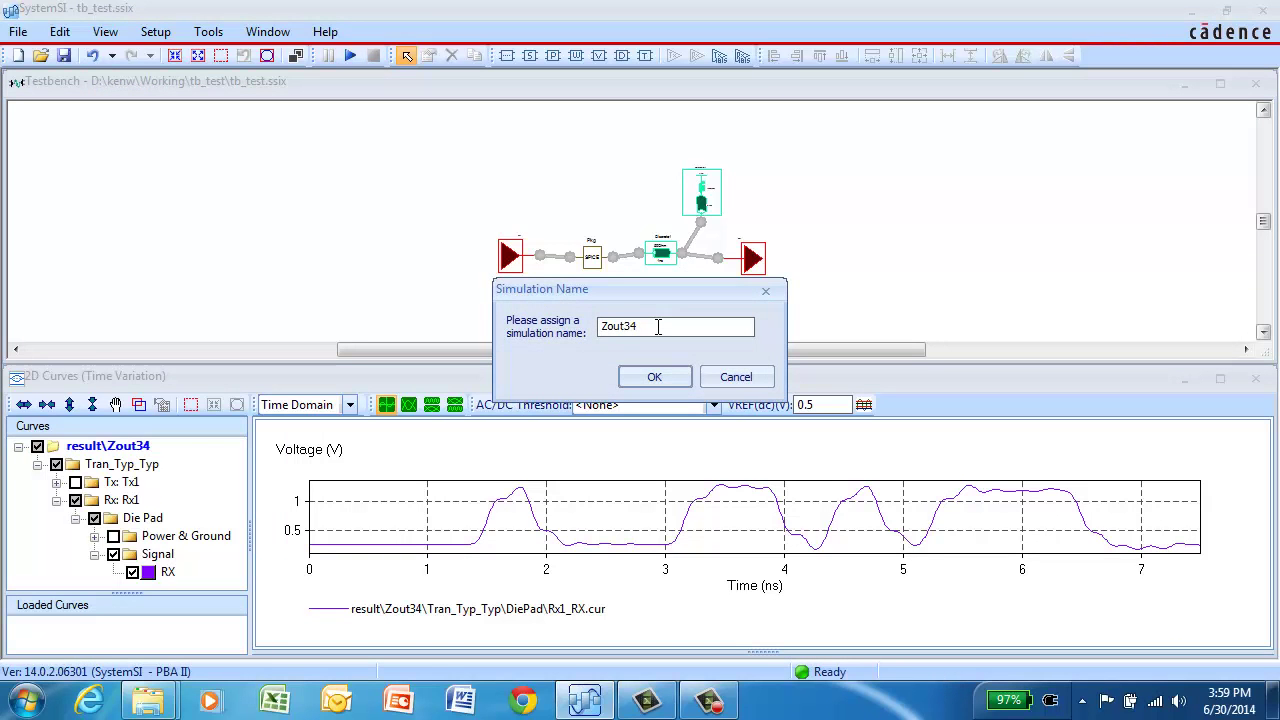
key(BackSpace)
text(4)
click(650, 380)
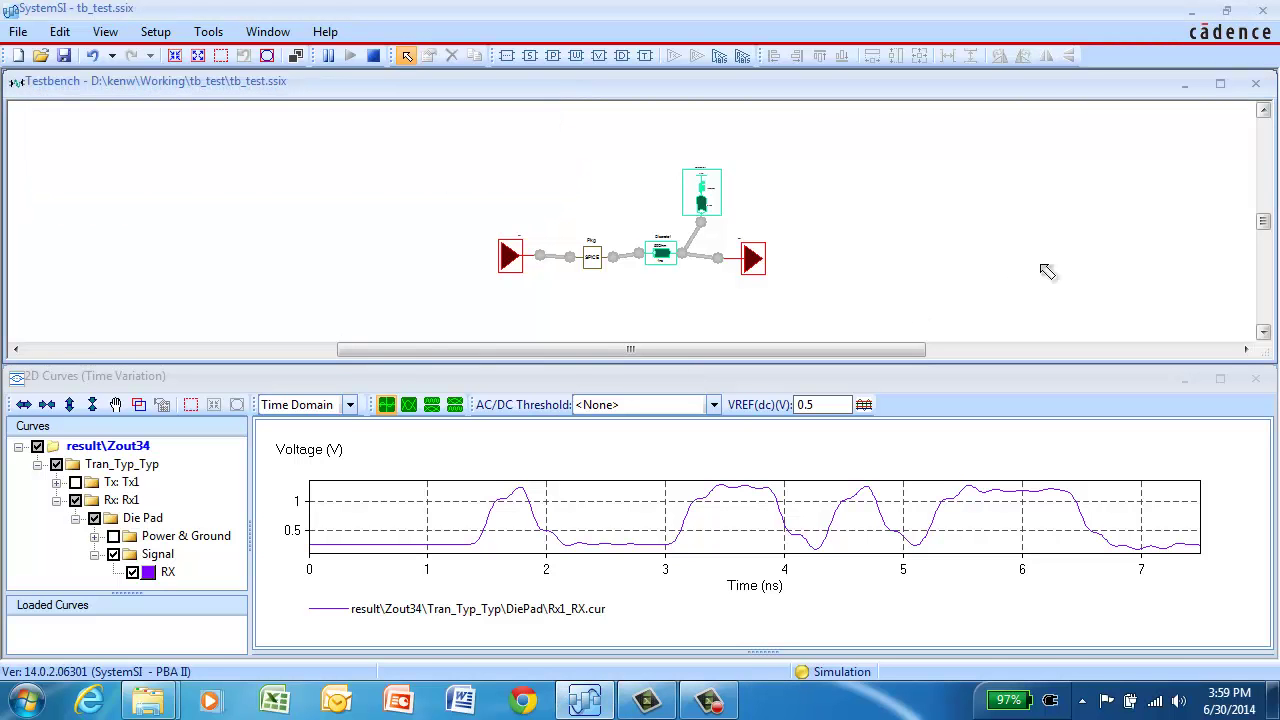
Step: Enlarge the waveform window and overlay the Zout34 Rx1 die-pad RX curve on the plot
click(1220, 377)
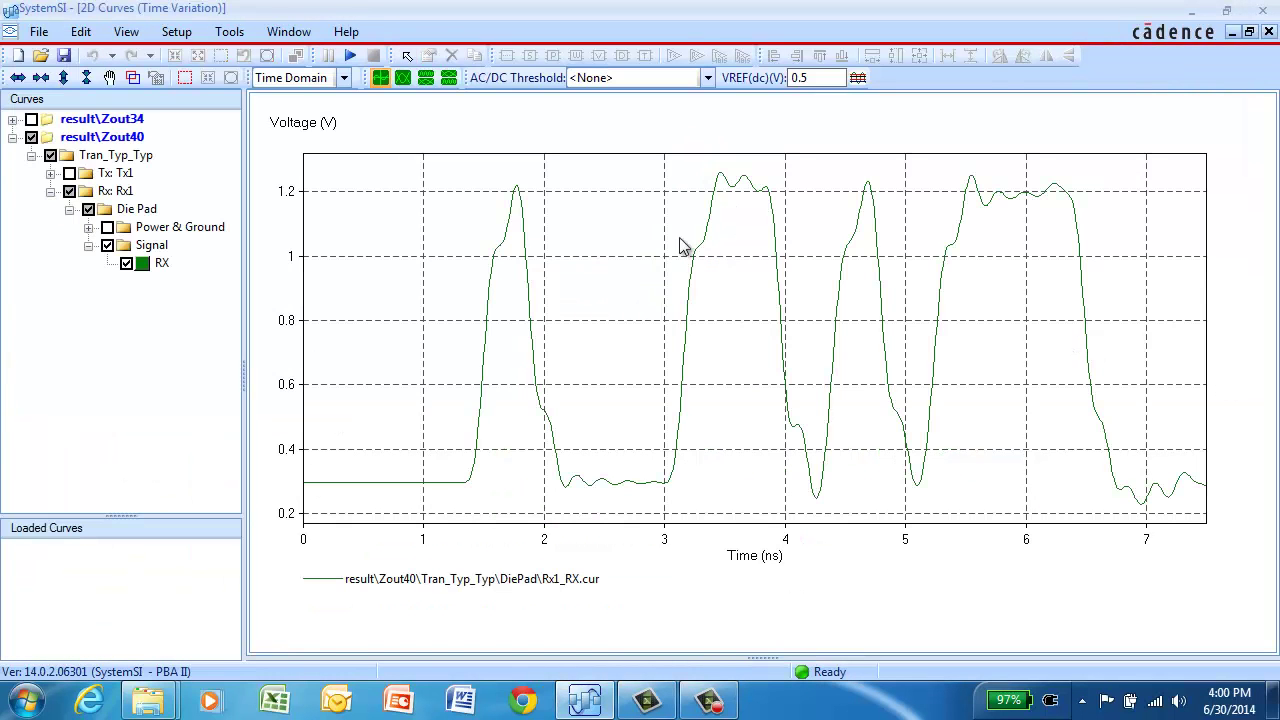
click(12, 119)
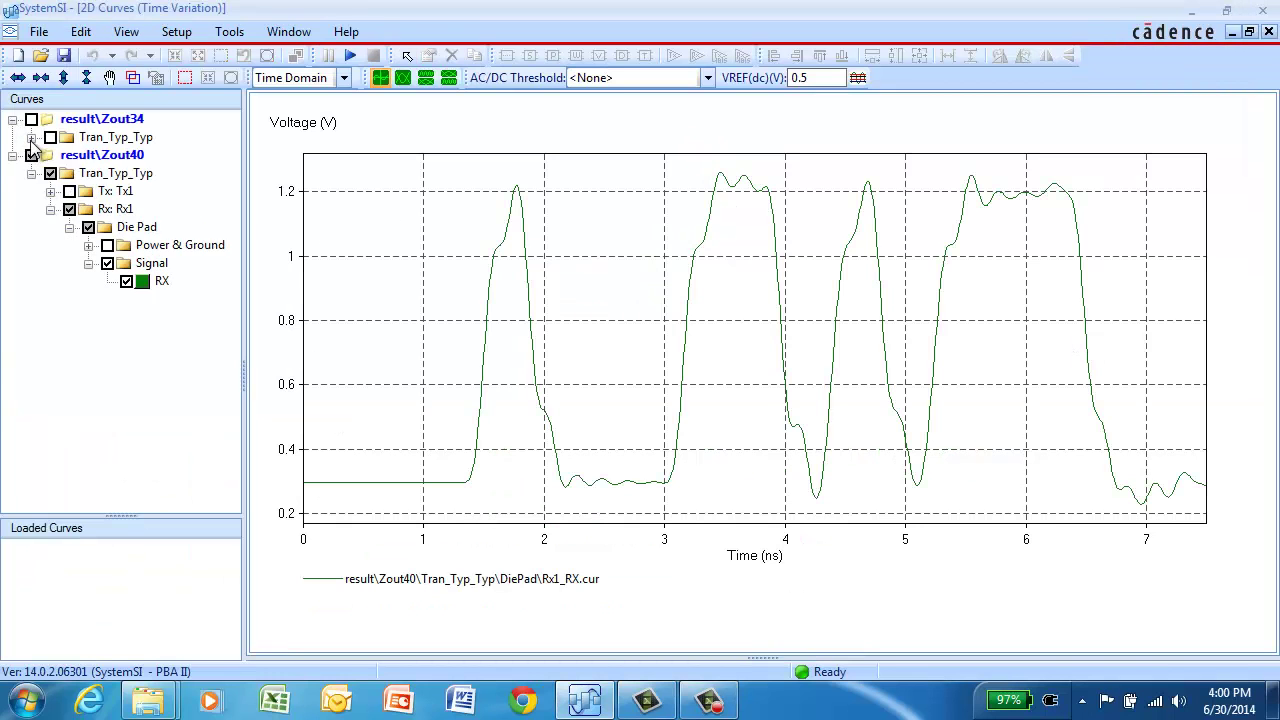
click(31, 137)
click(50, 174)
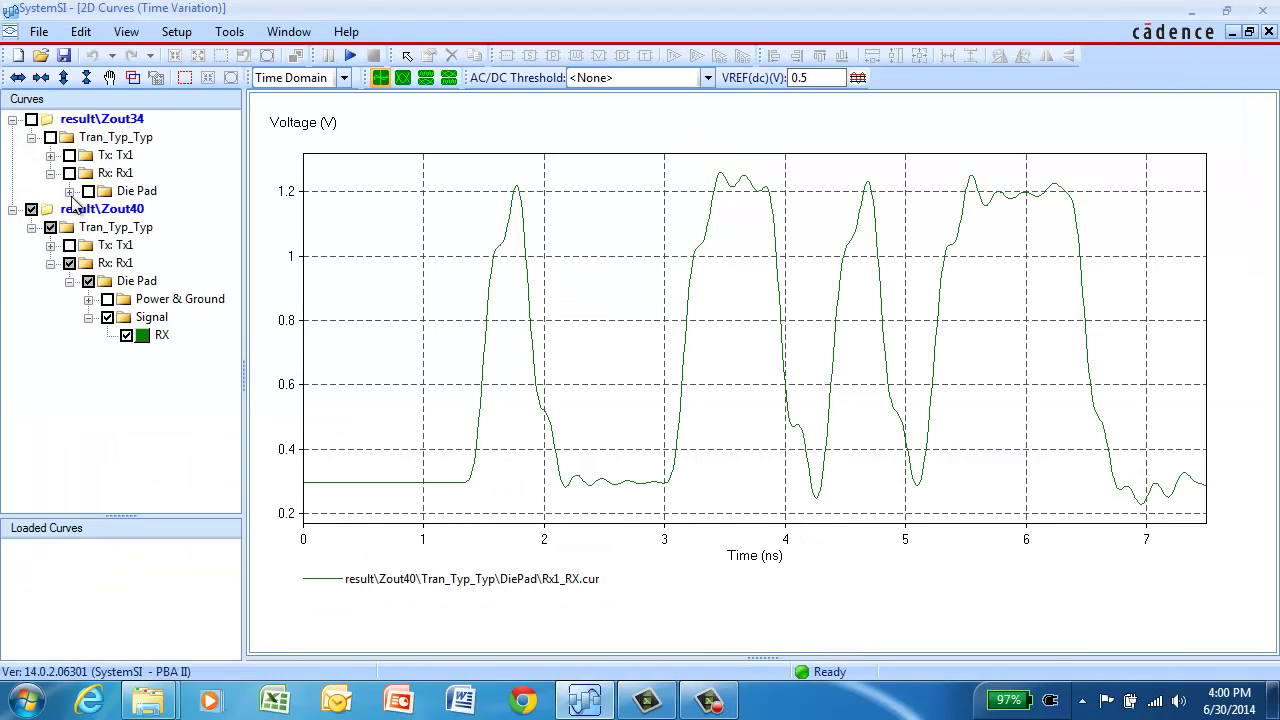
click(69, 192)
click(88, 227)
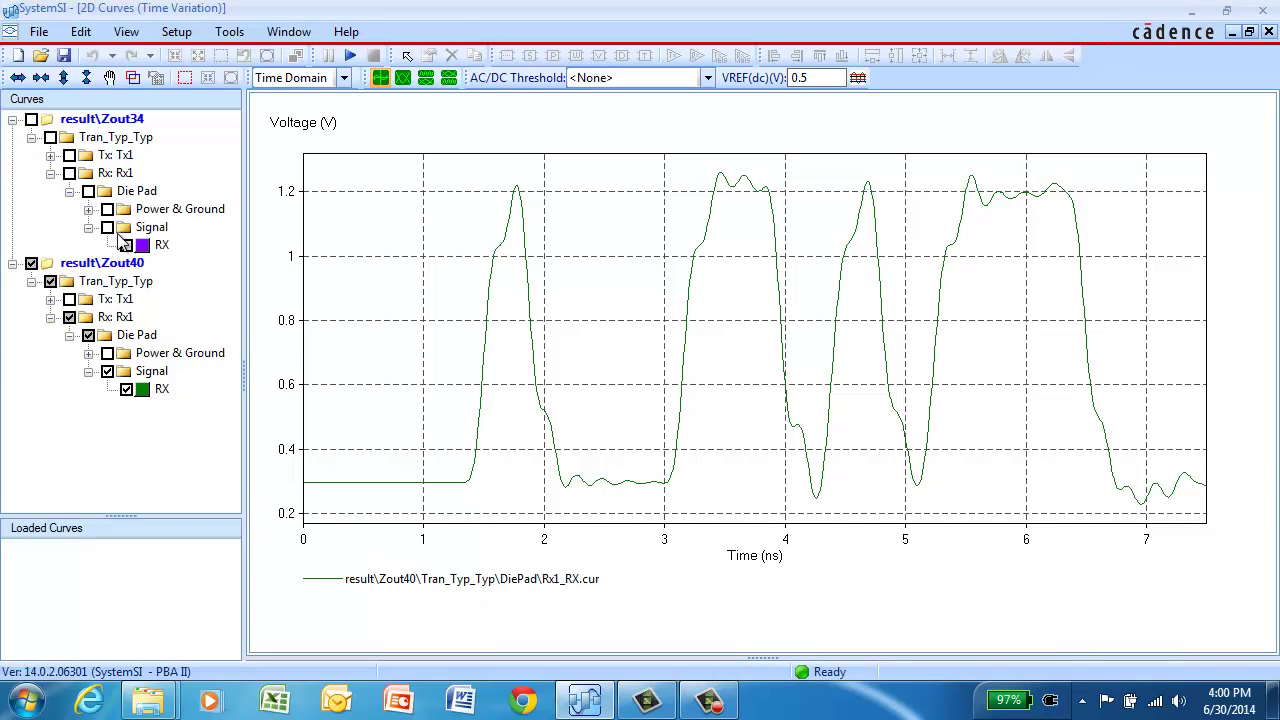
click(126, 246)
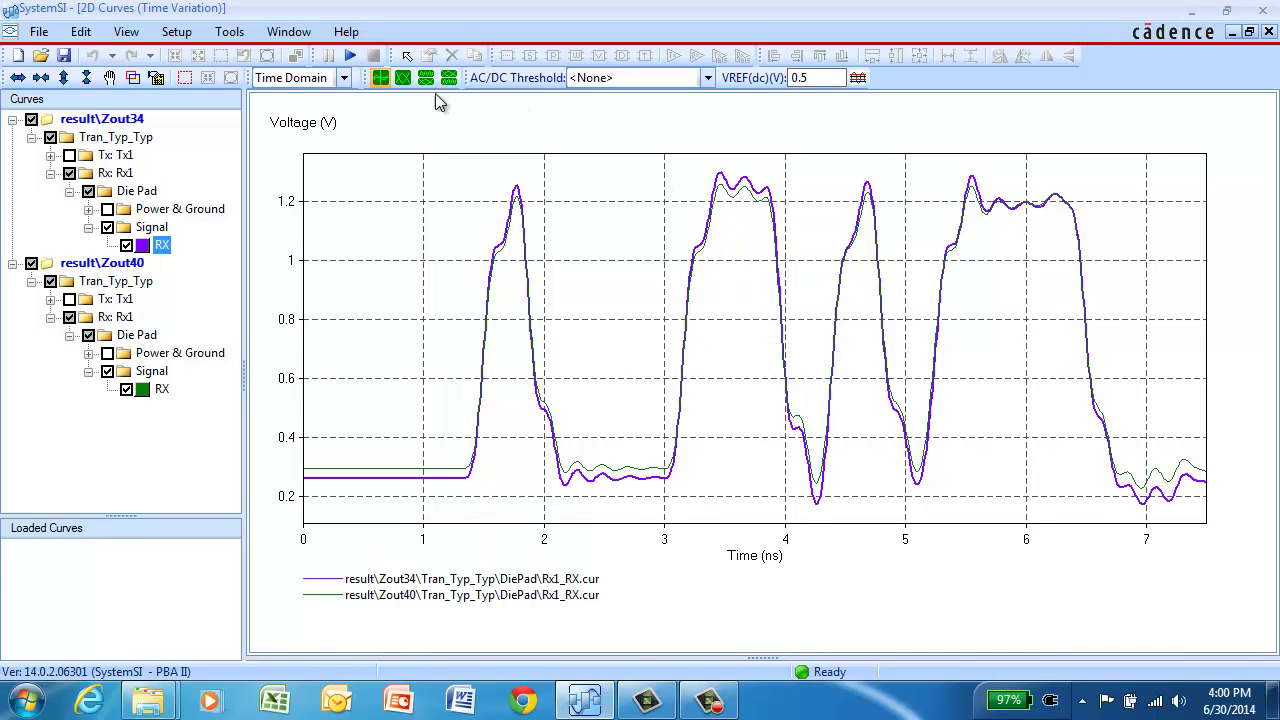
Step: Show the eye diagram above the waveform, then uncheck the zout34 RX curve
click(403, 79)
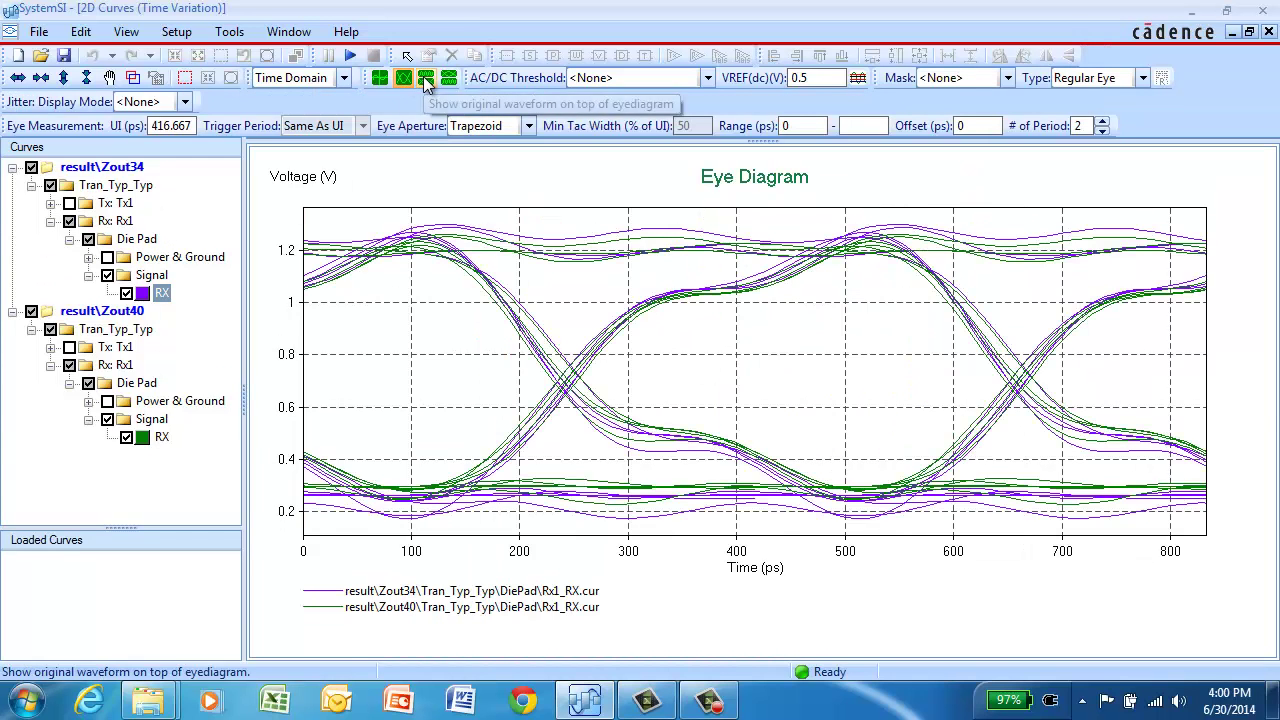
click(450, 80)
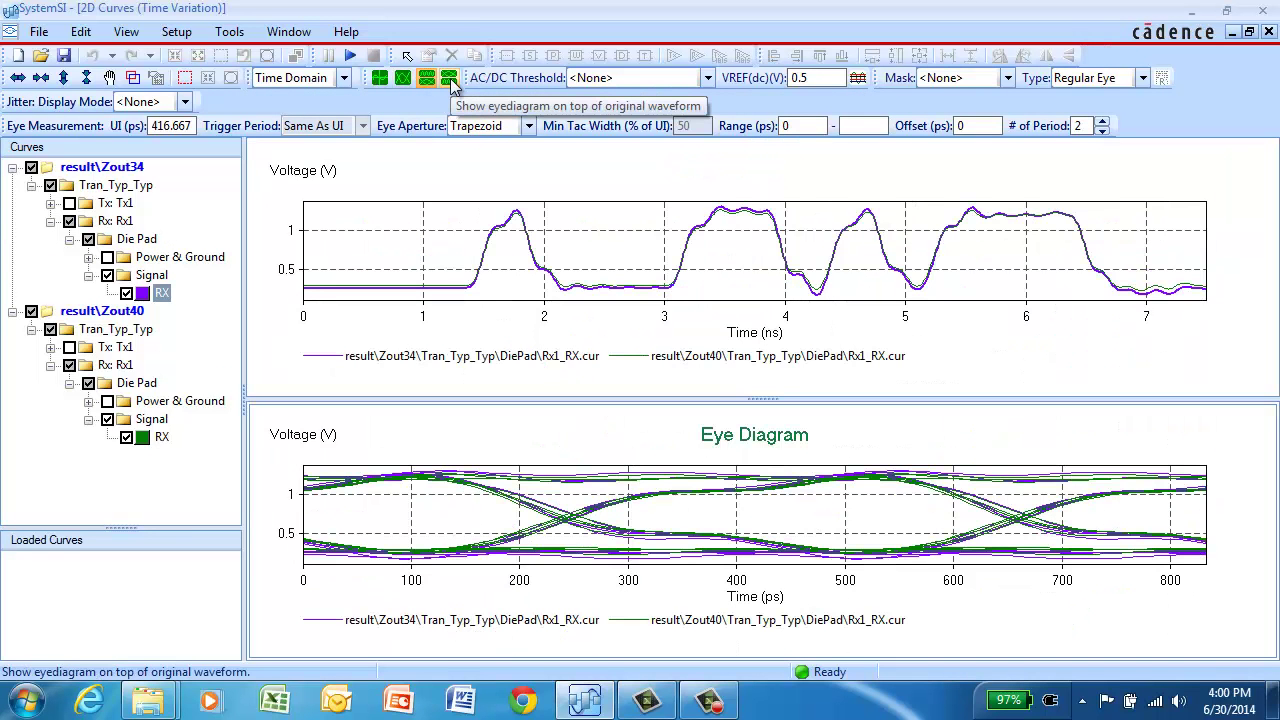
click(450, 80)
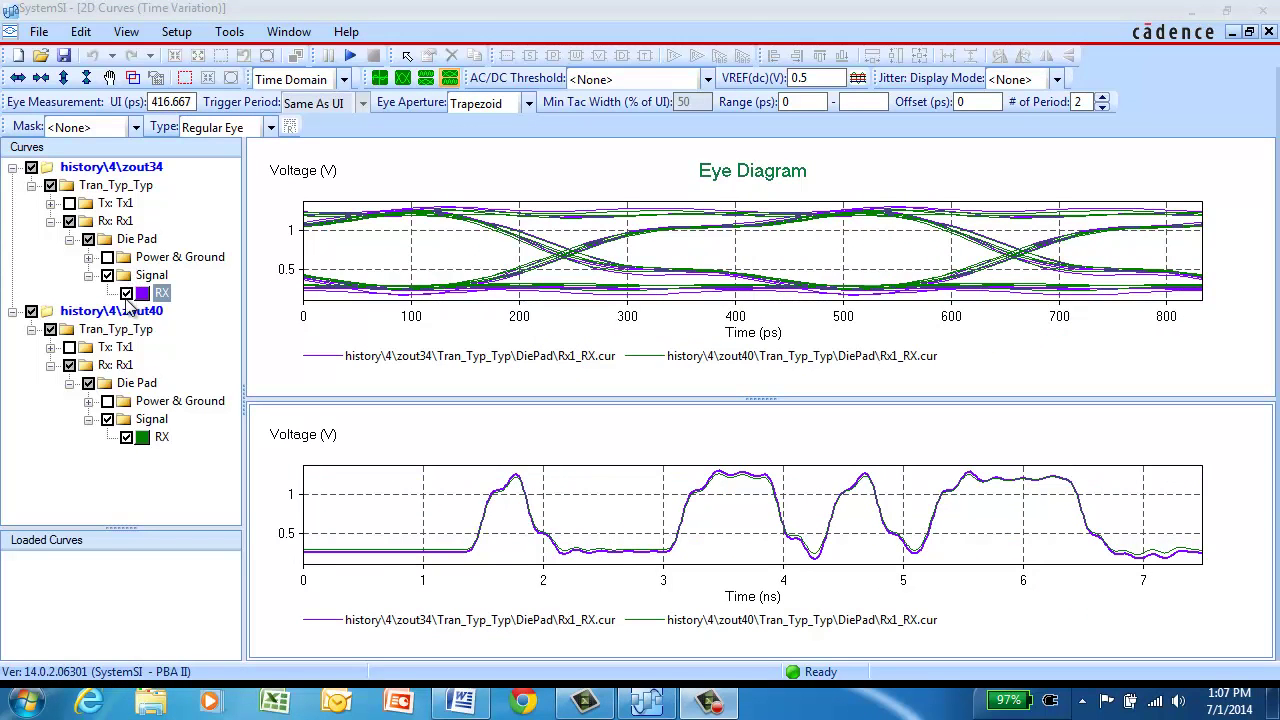
click(126, 293)
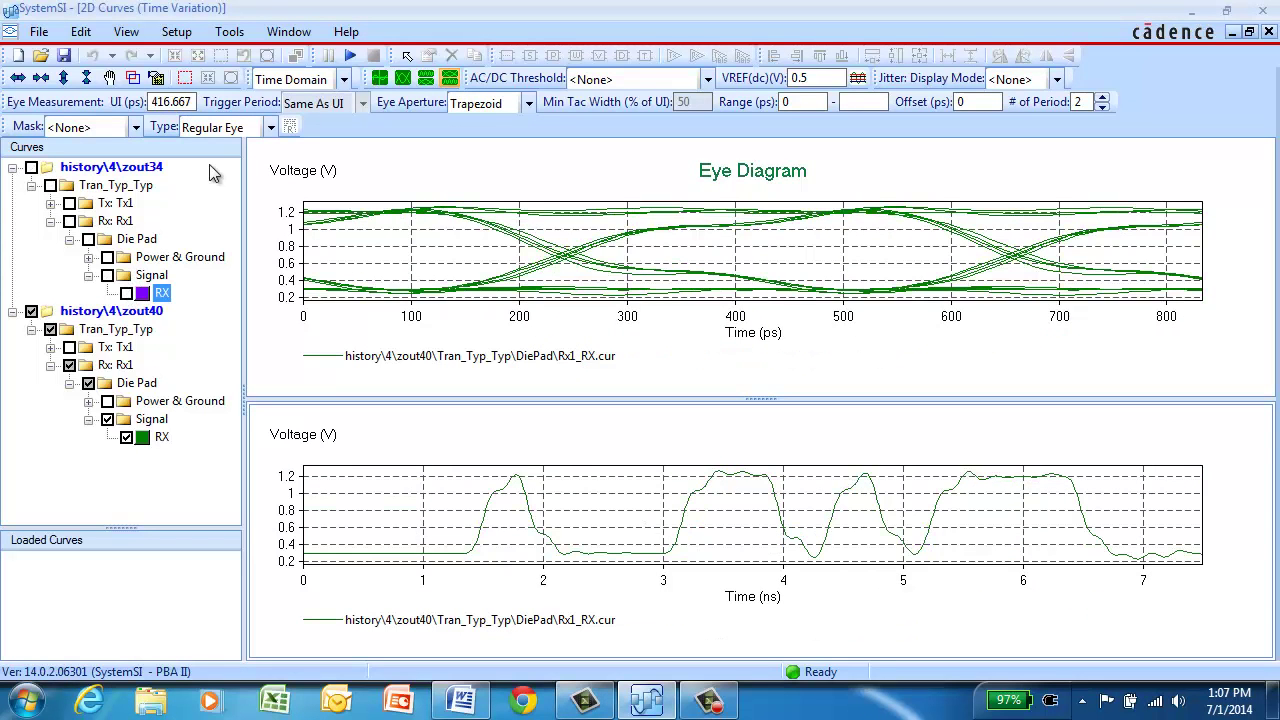
Step: Return to a single waveform plot and generate a Testbench Measurement Report for zout40
click(386, 80)
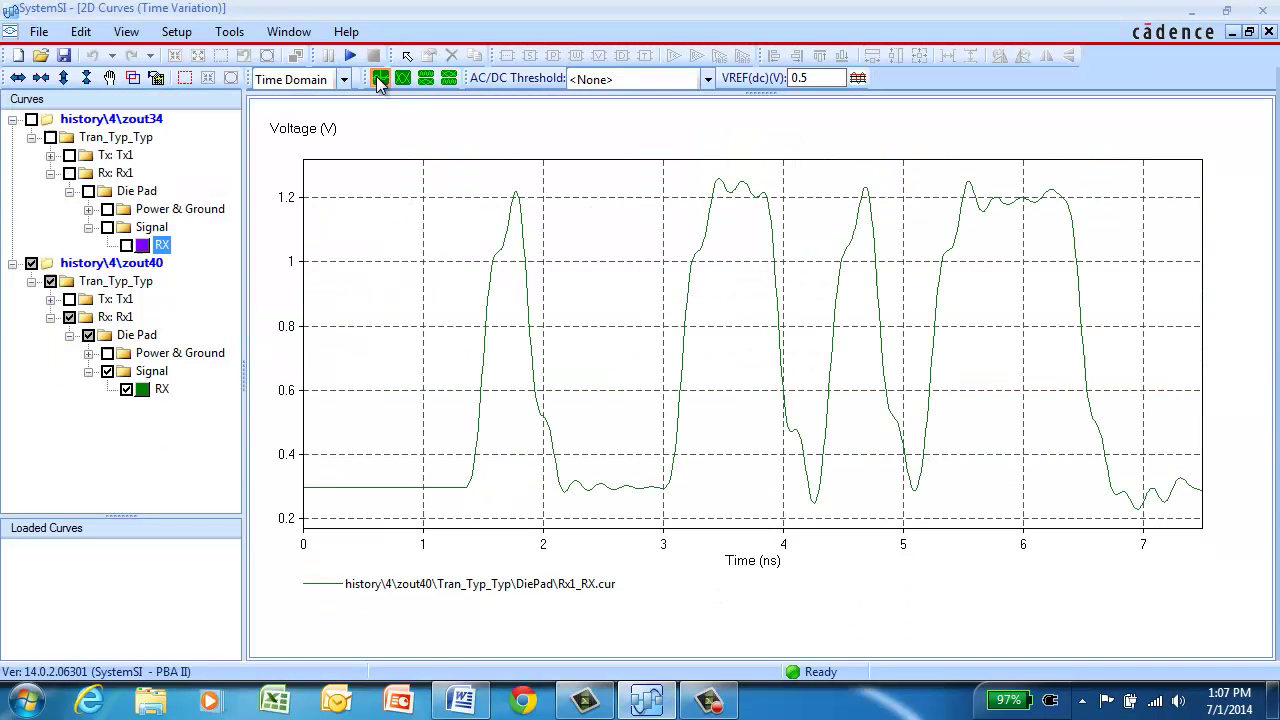
right_click(104, 263)
click(140, 369)
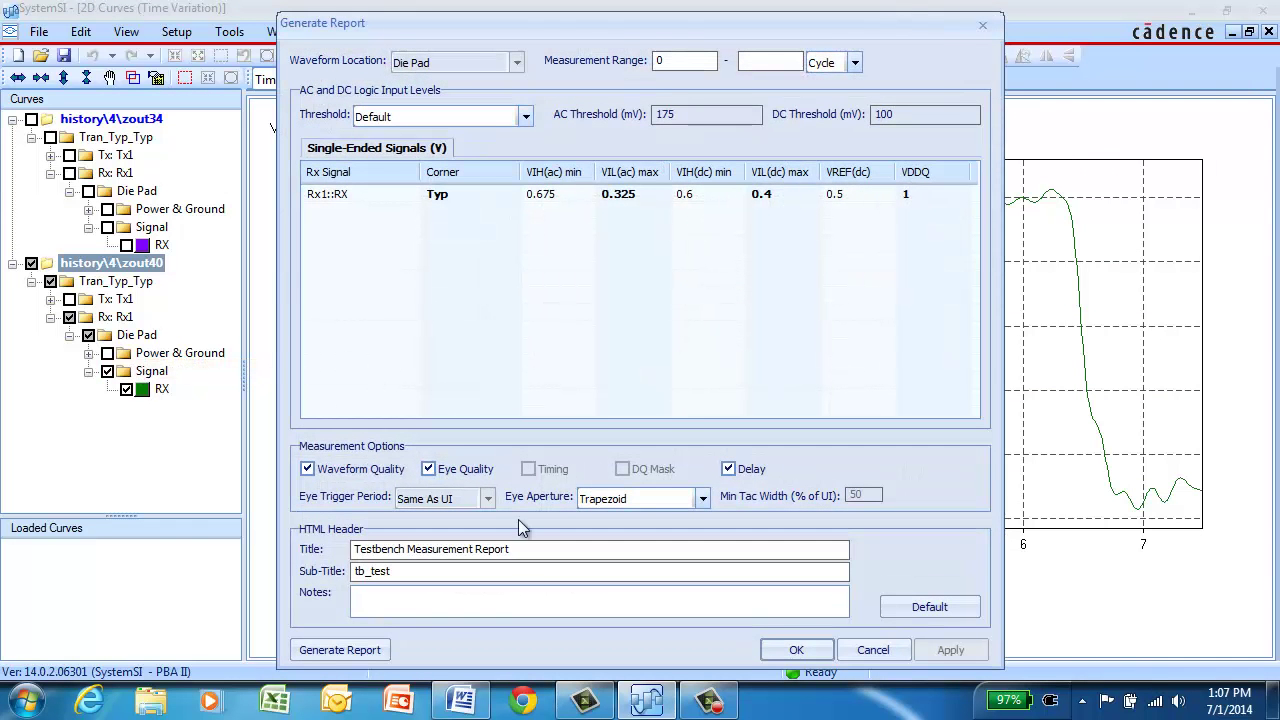
click(330, 650)
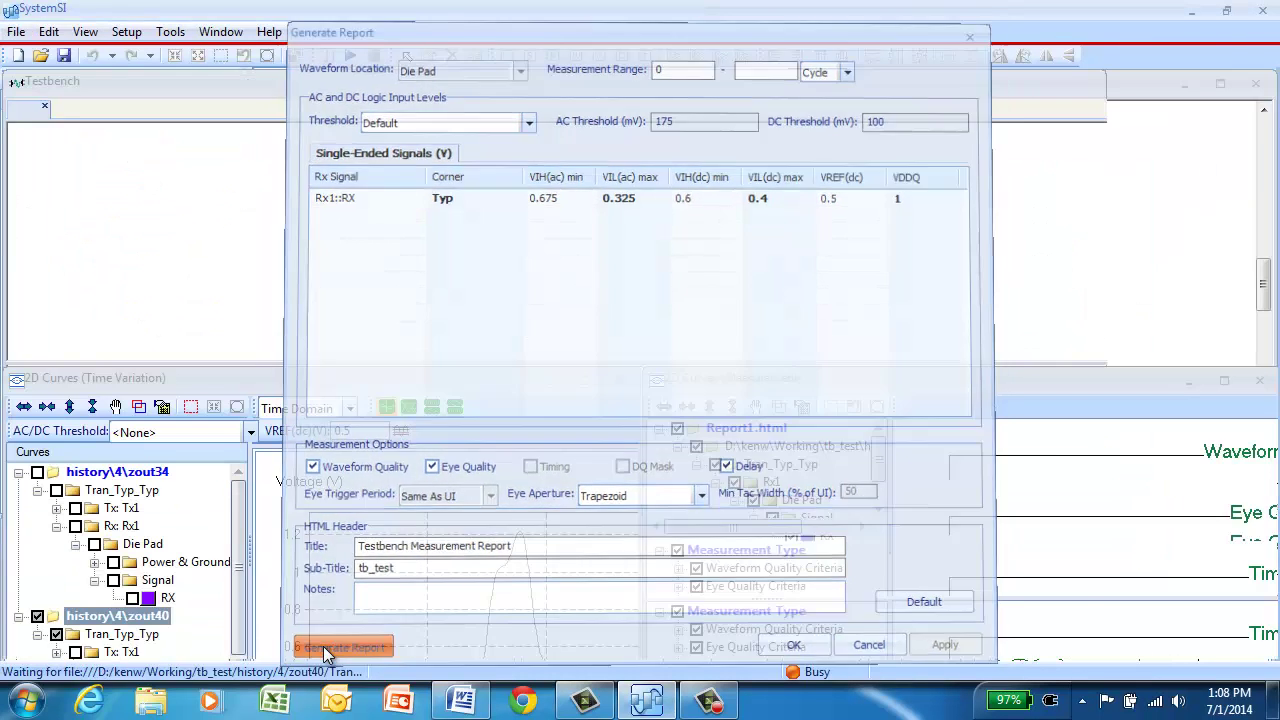